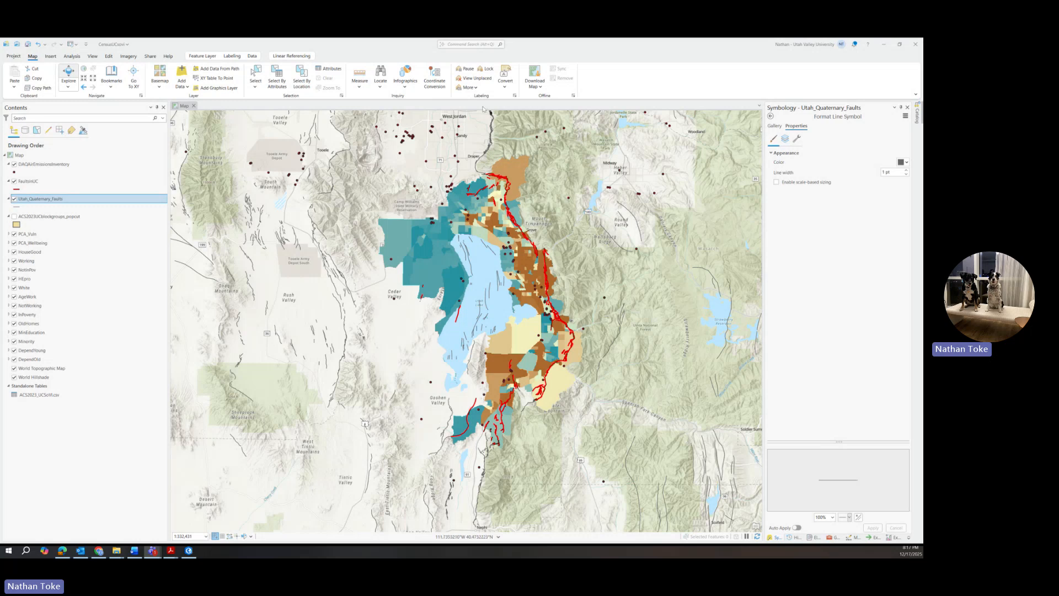
Step: Zoom out to Utah and back in, then turn off the Utah_Quaternary_Faults layer
scroll(480, 208, down, 4)
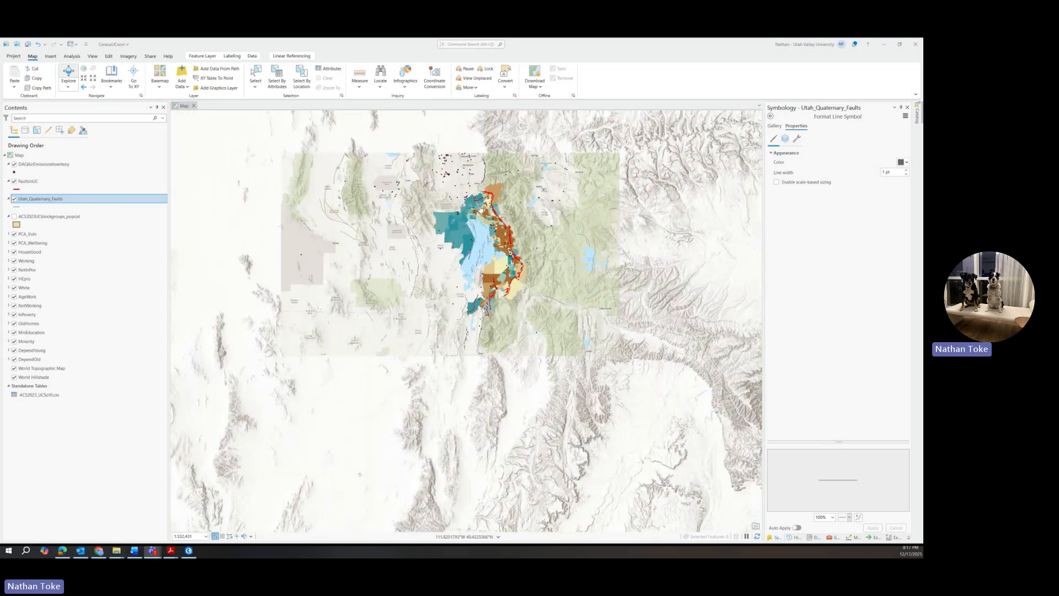
scroll(480, 208, down, 1)
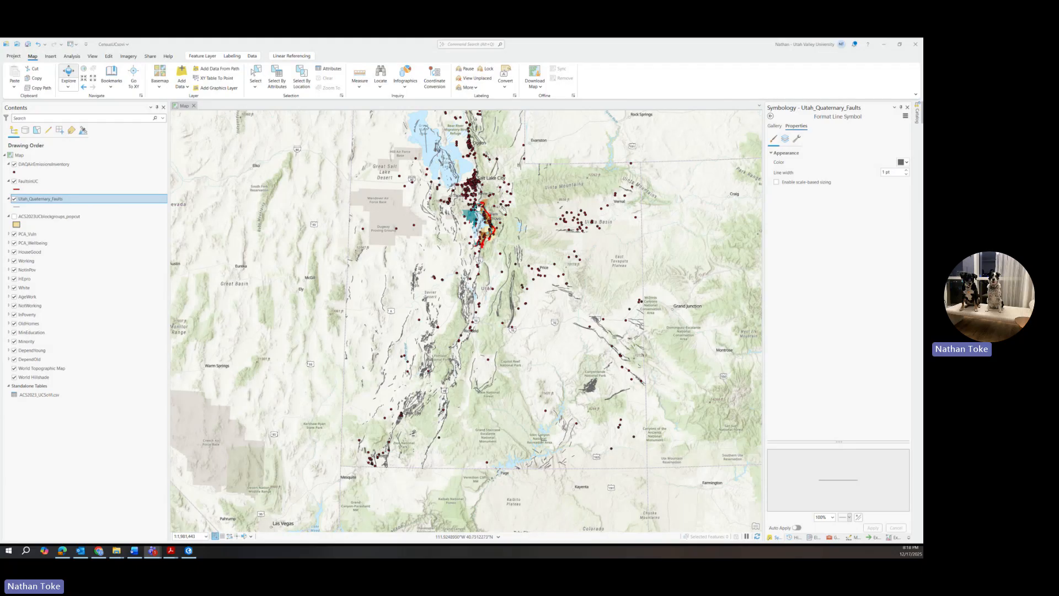
scroll(474, 207, up, 5)
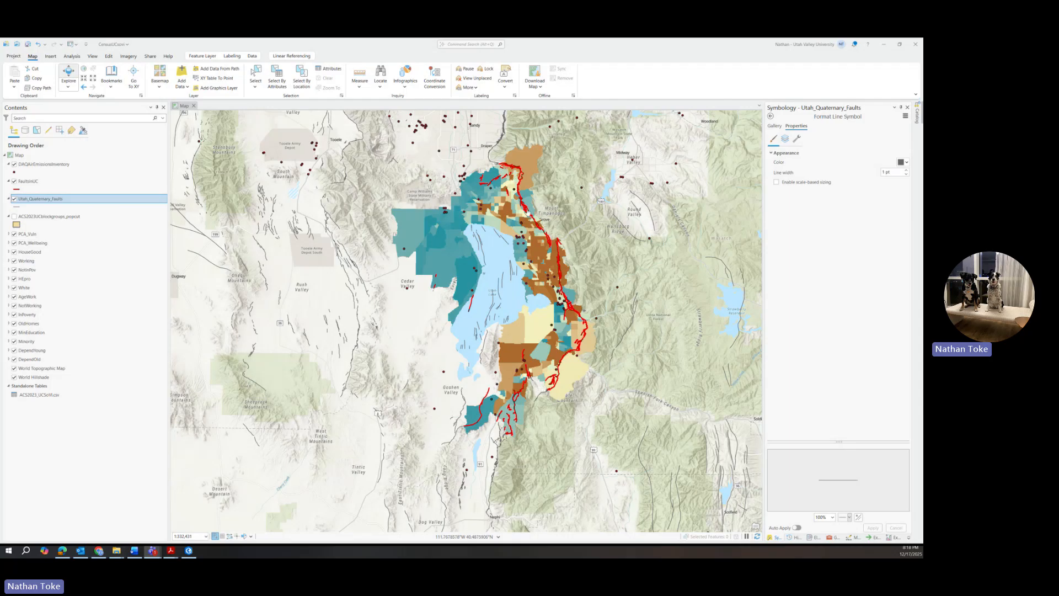
click(14, 199)
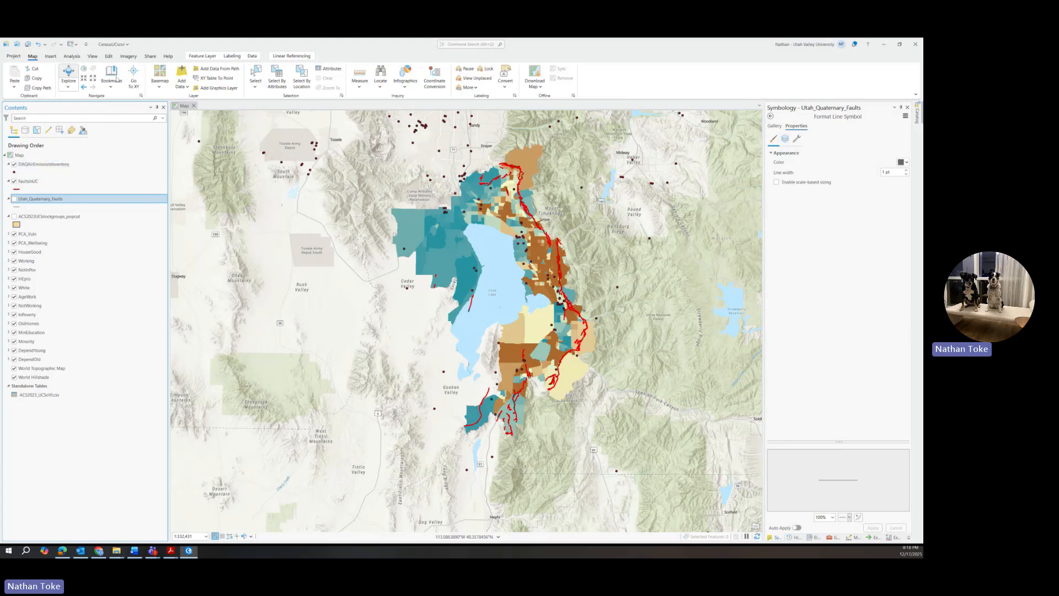
Step: Select DAQAirEmissionsInventory points Completely within ACS2023UCblockgroups_popcut using Select By Location
click(277, 83)
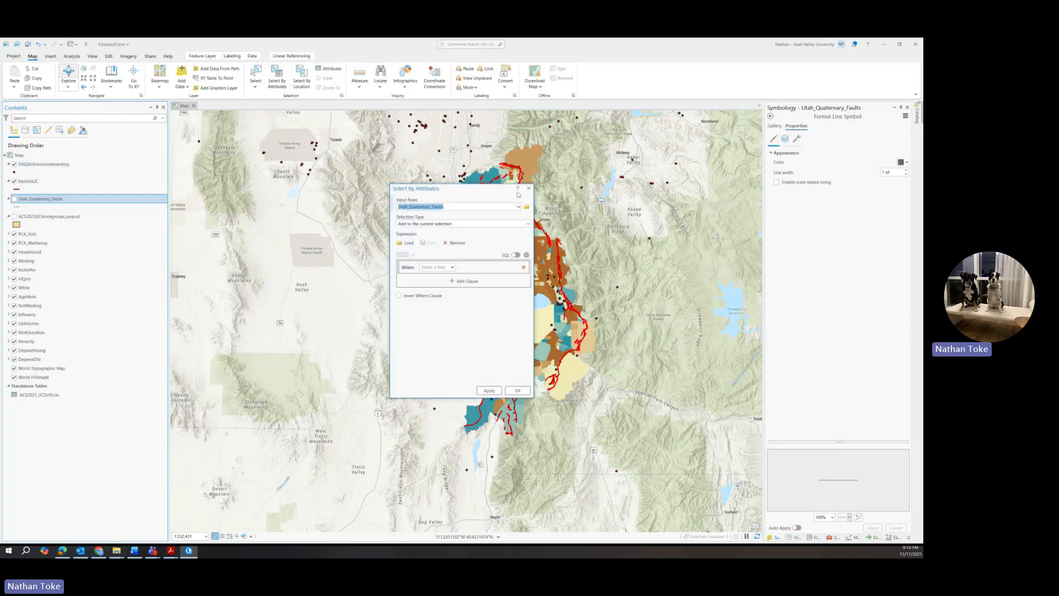
click(528, 188)
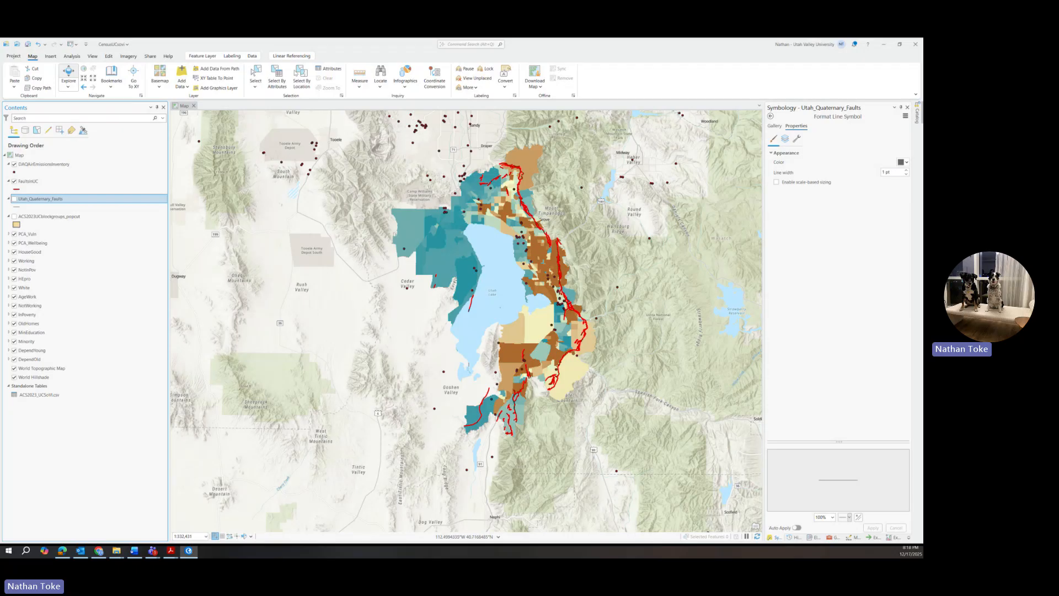
click(301, 77)
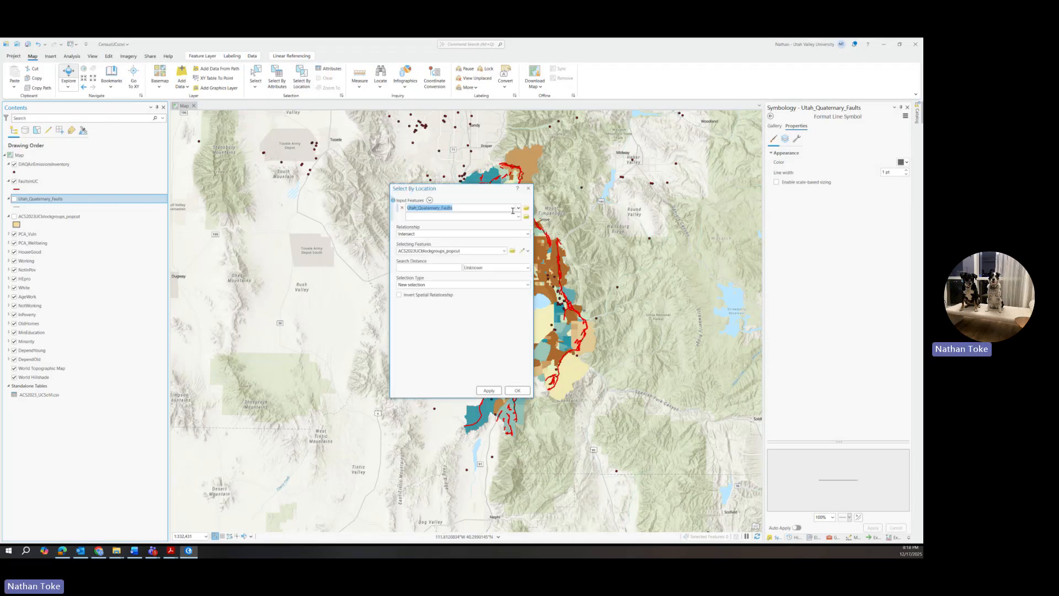
click(517, 209)
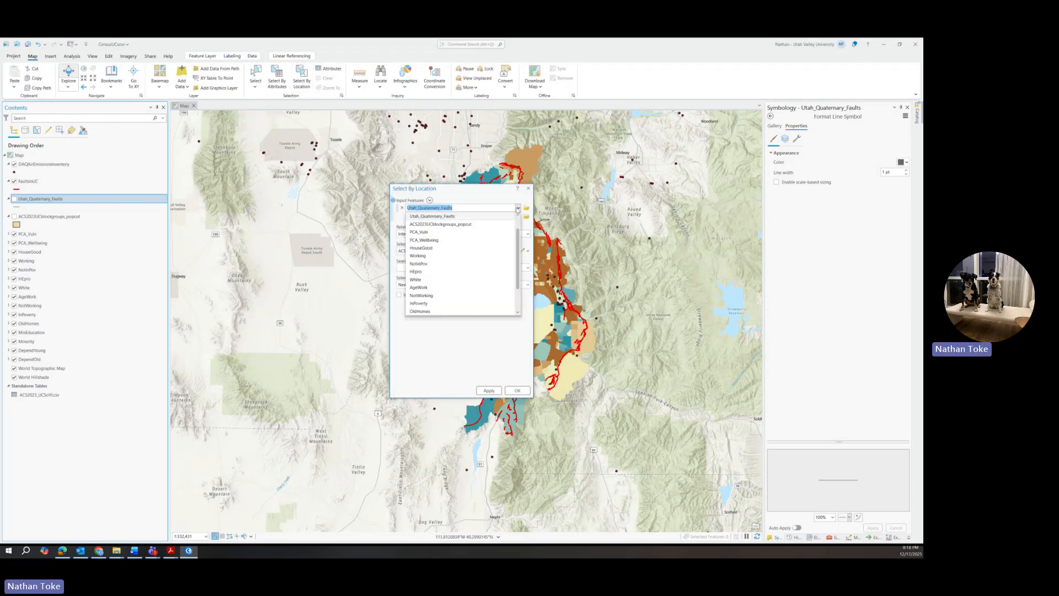
scroll(420, 221, up, 1)
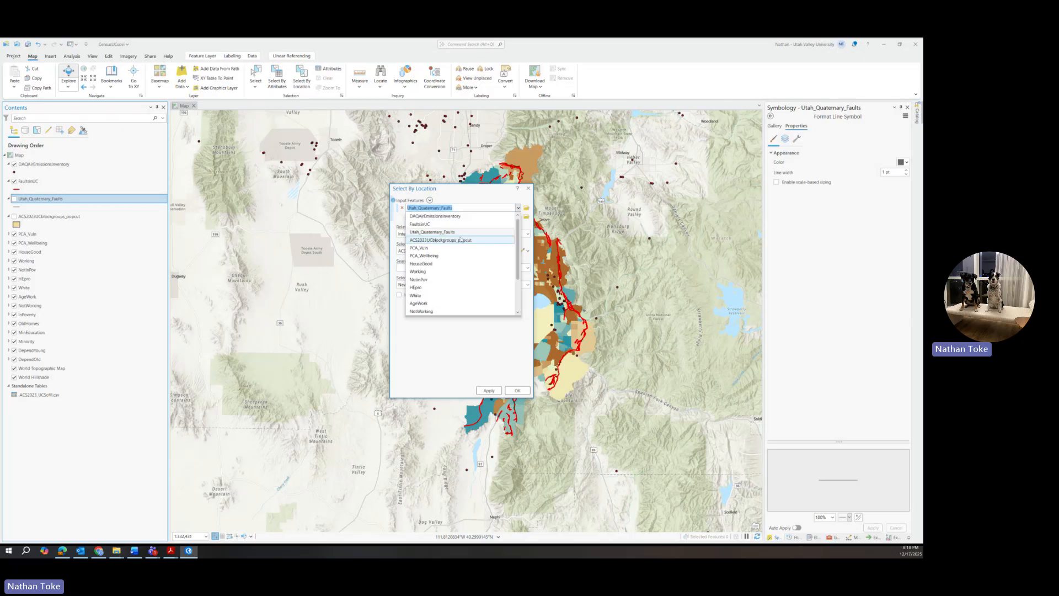
click(420, 217)
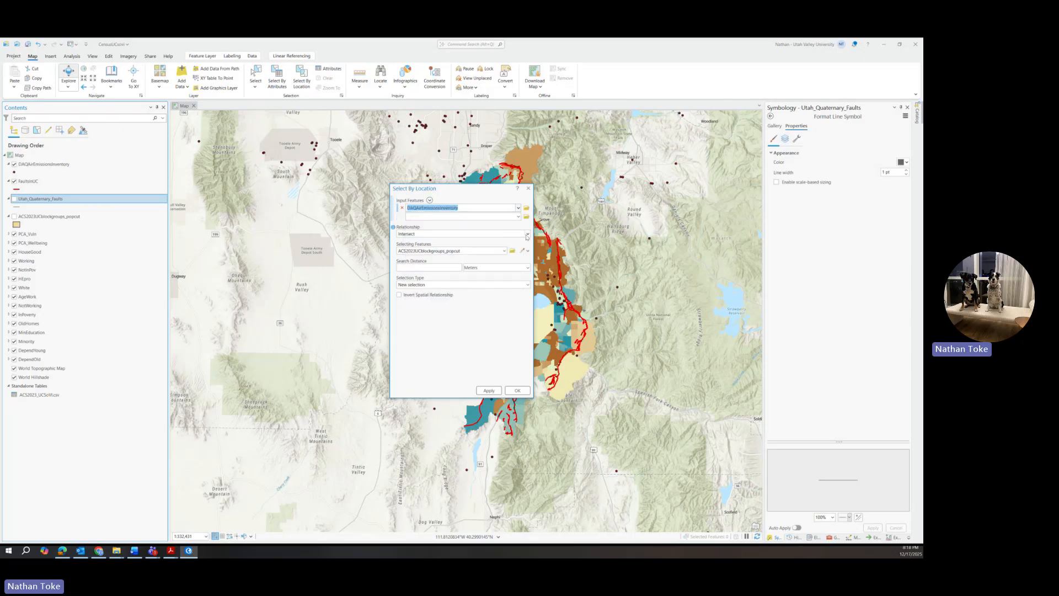
click(513, 234)
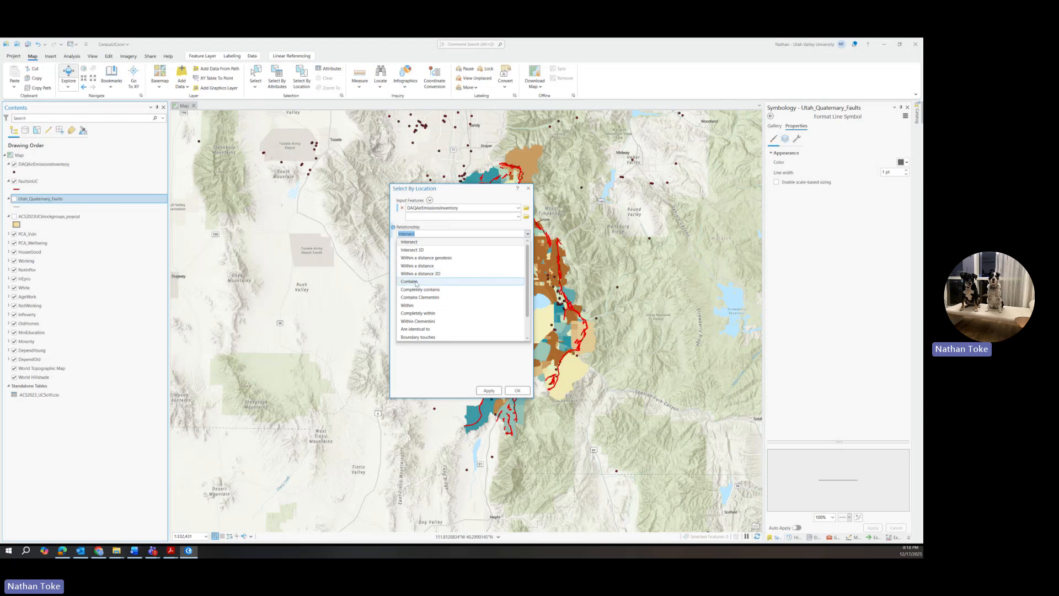
click(418, 312)
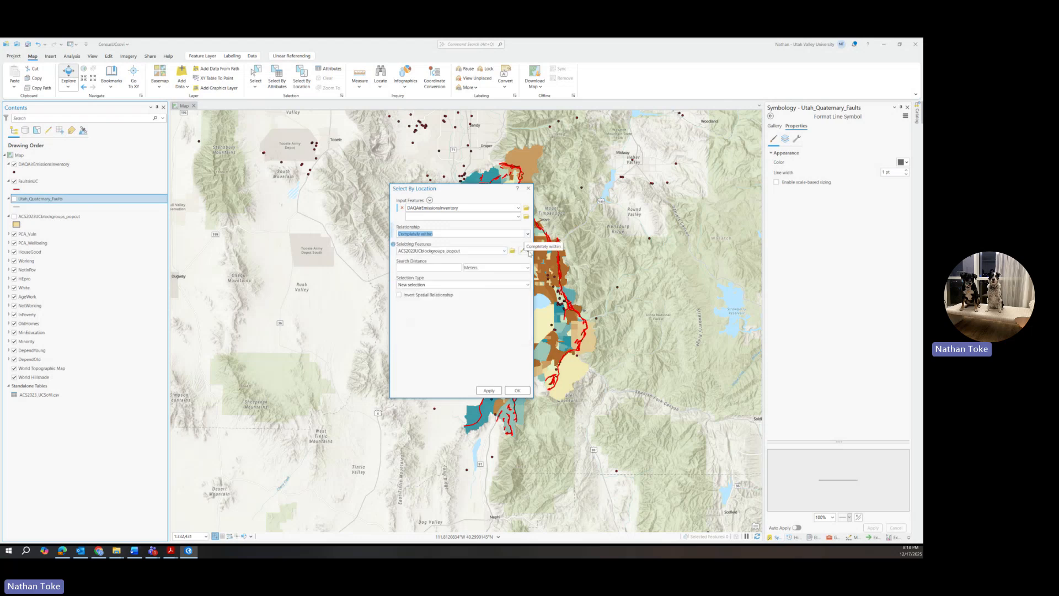
click(504, 251)
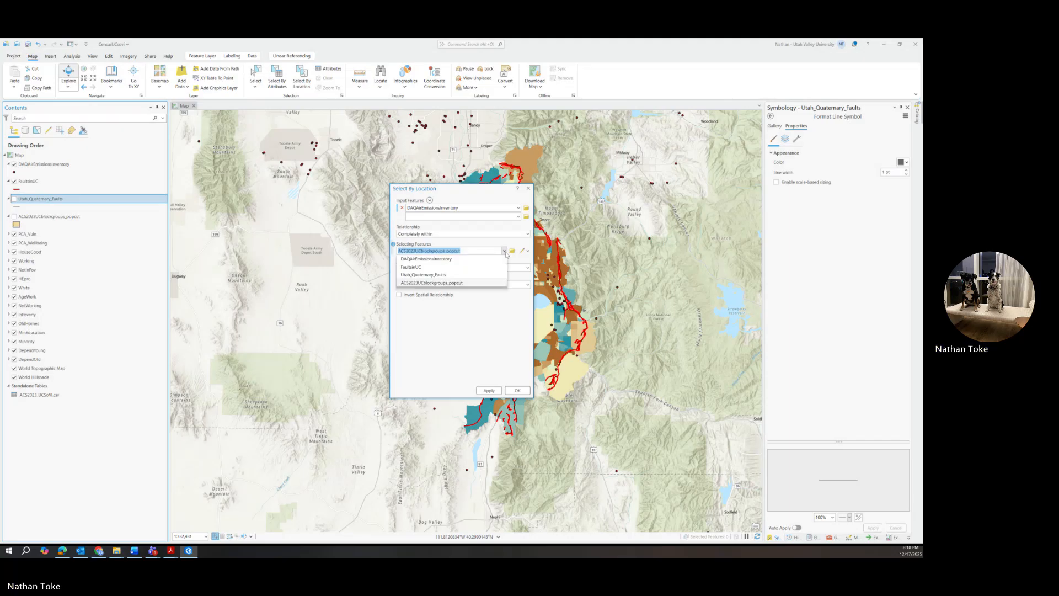
click(433, 285)
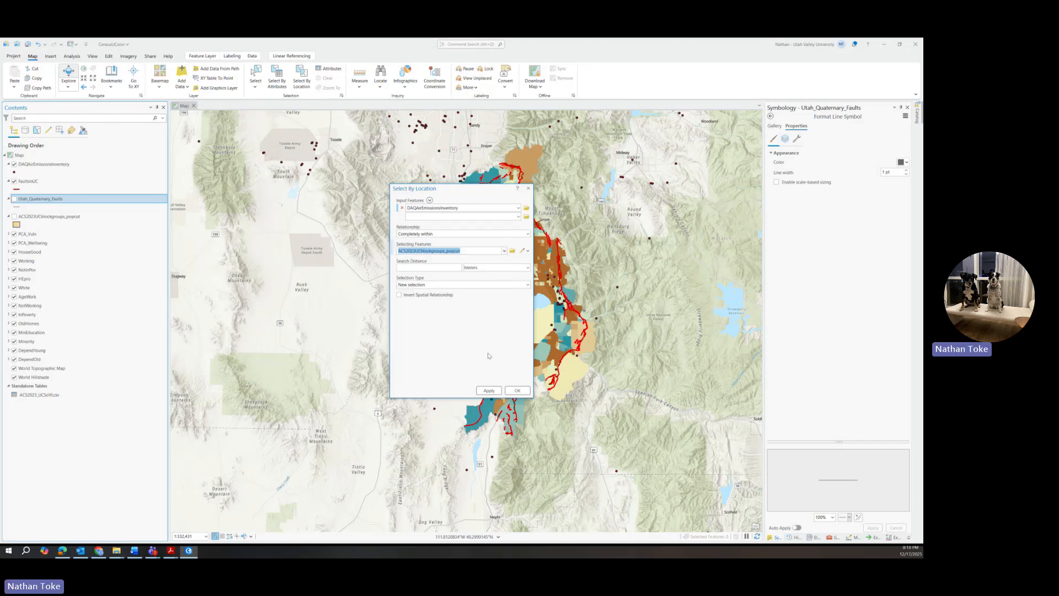
click(489, 391)
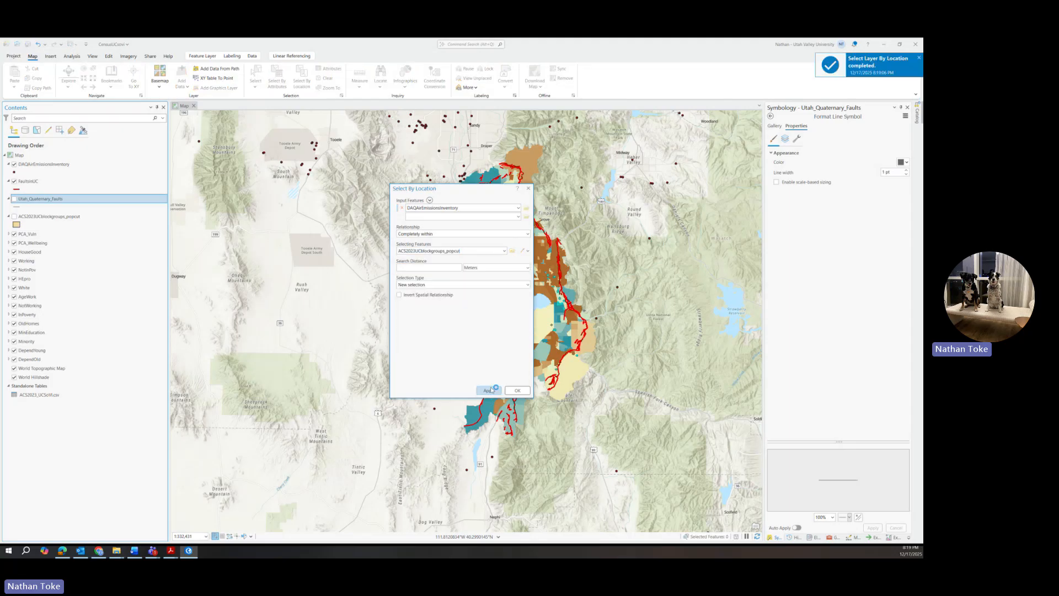
click(517, 391)
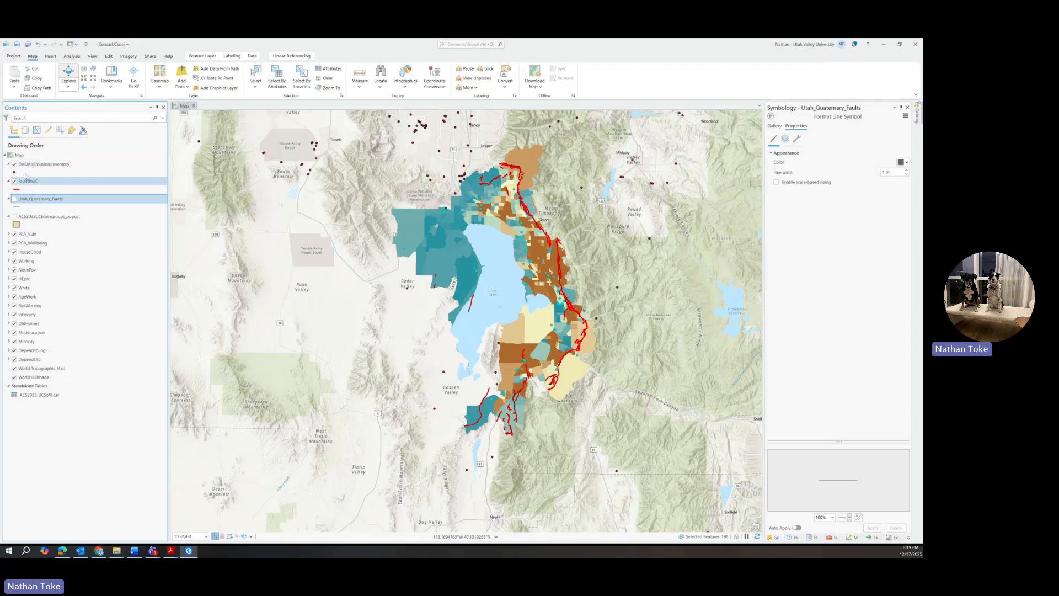
Step: Export the selected emission points as feature class 'DAQairemissinonUC' in CensusUCsovi.gdb
right_click(36, 165)
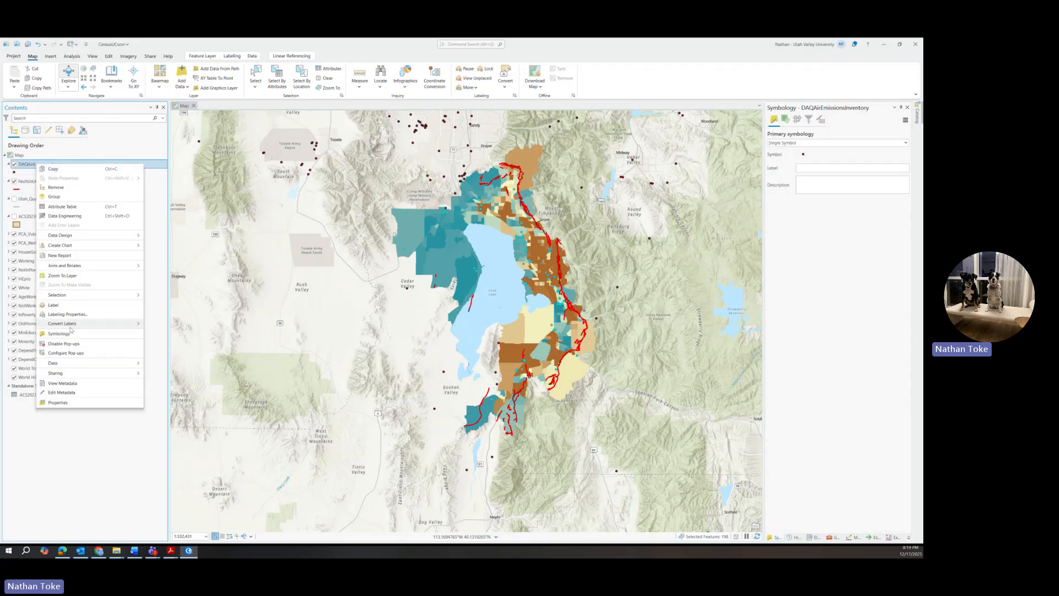
mouse_move(55, 367)
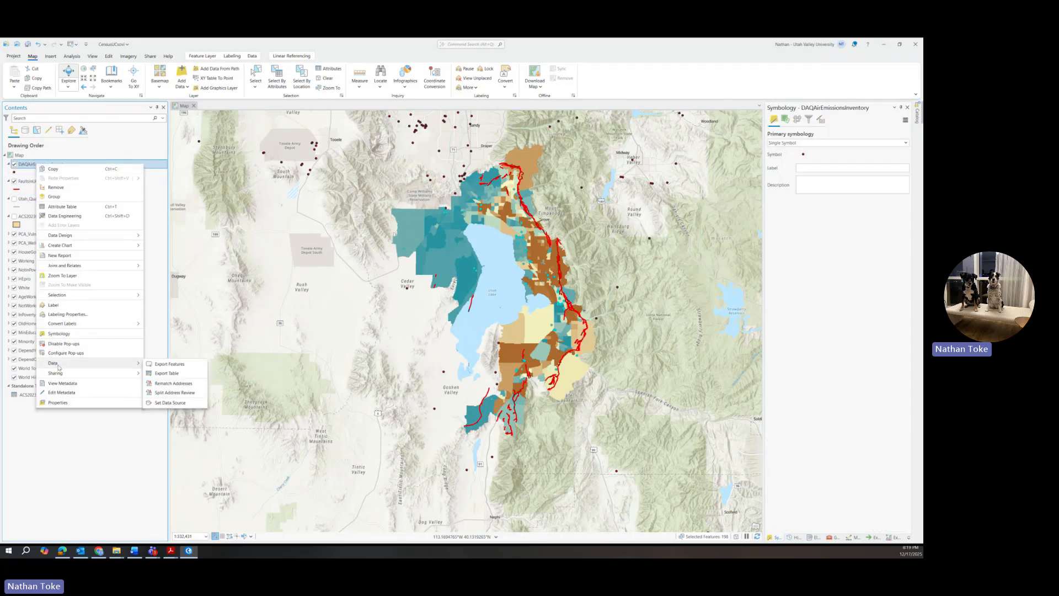
click(165, 365)
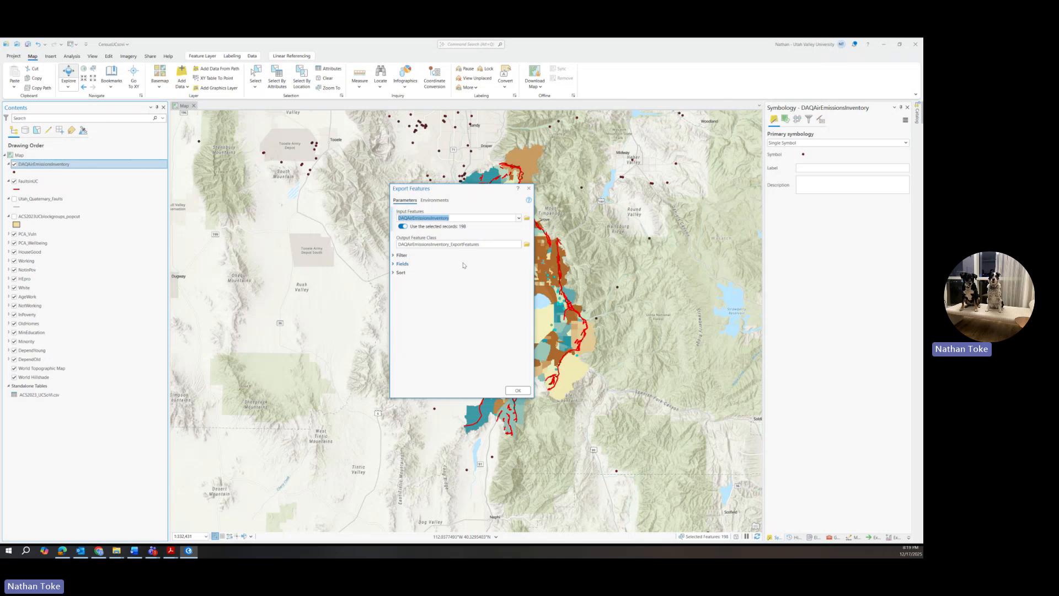
click(471, 243)
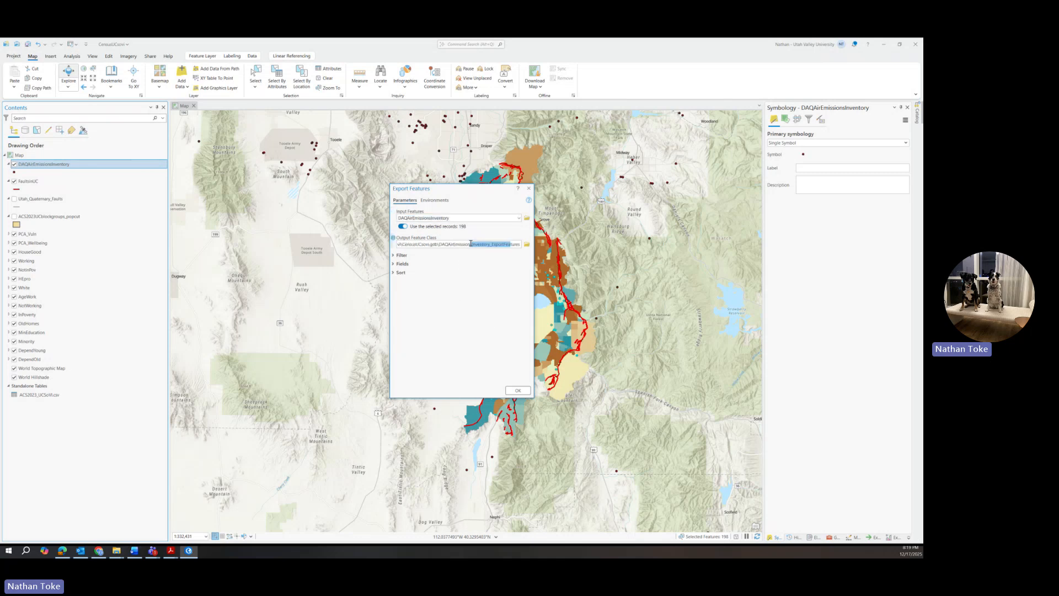
double_click(443, 244)
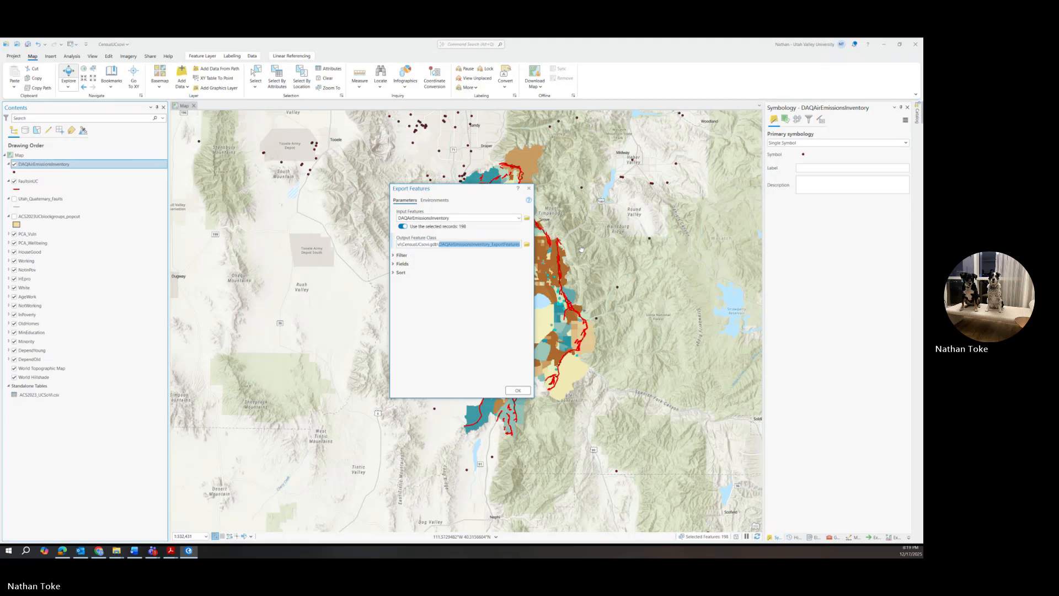
key(BackSpace)
text(DAQai)
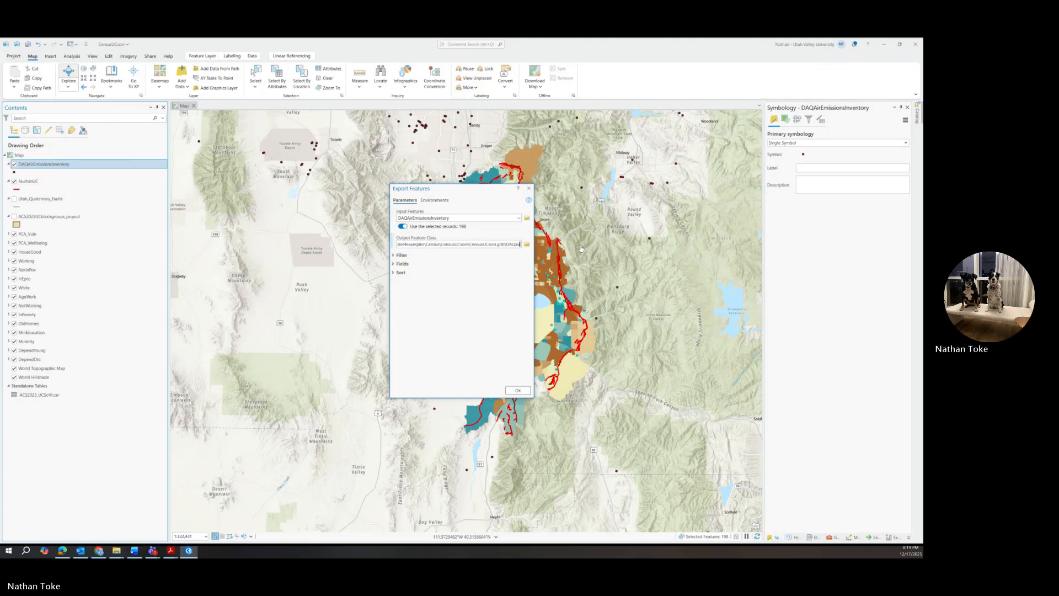
text(remissin)
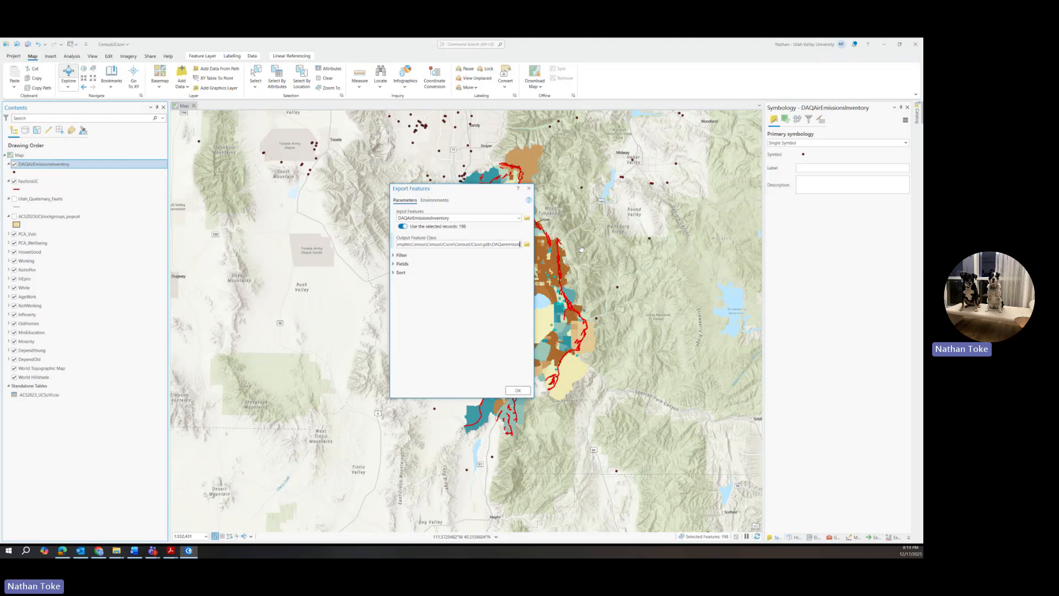
text(onUCsites)
click(517, 390)
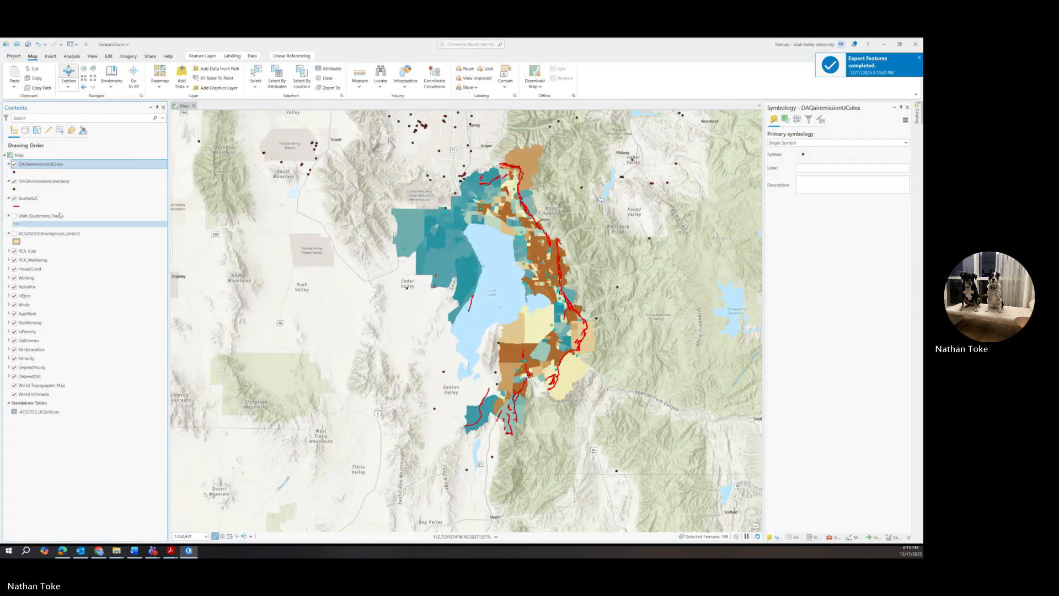
Step: Turn off DAQAirEmissionsInventory and expand the PCA_Vuln legend
click(14, 181)
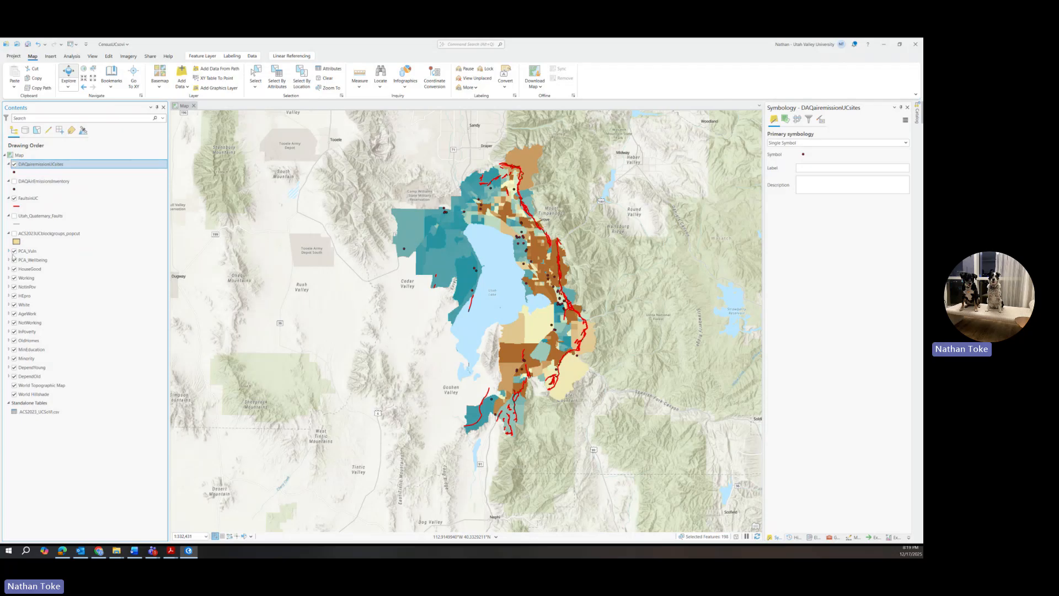
click(9, 251)
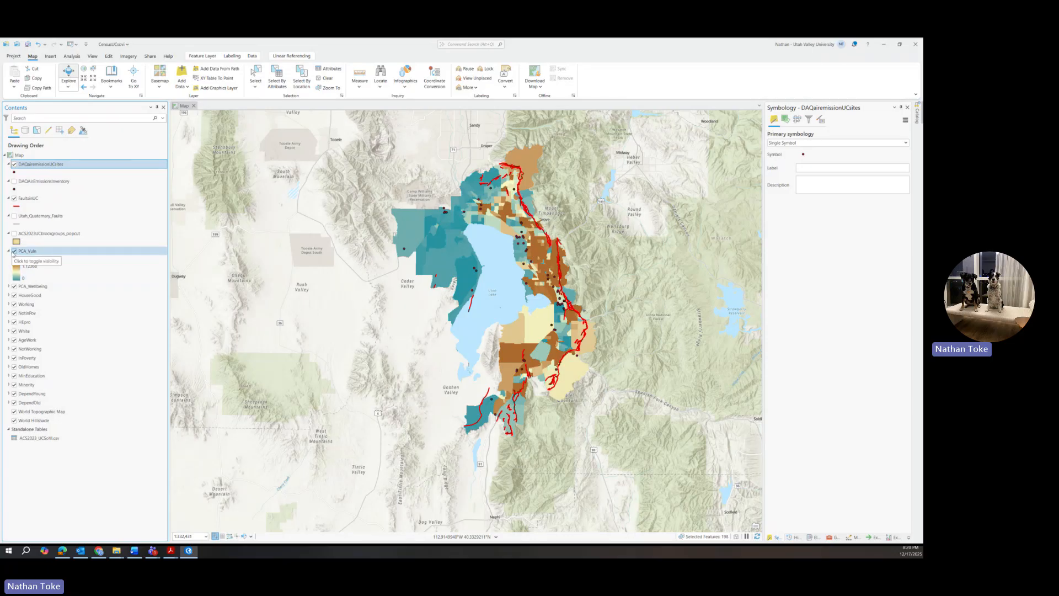
Step: Compare PCA_Vuln against PCA_Wellbeing, hide both, and expand the HouseGood value classes
click(14, 251)
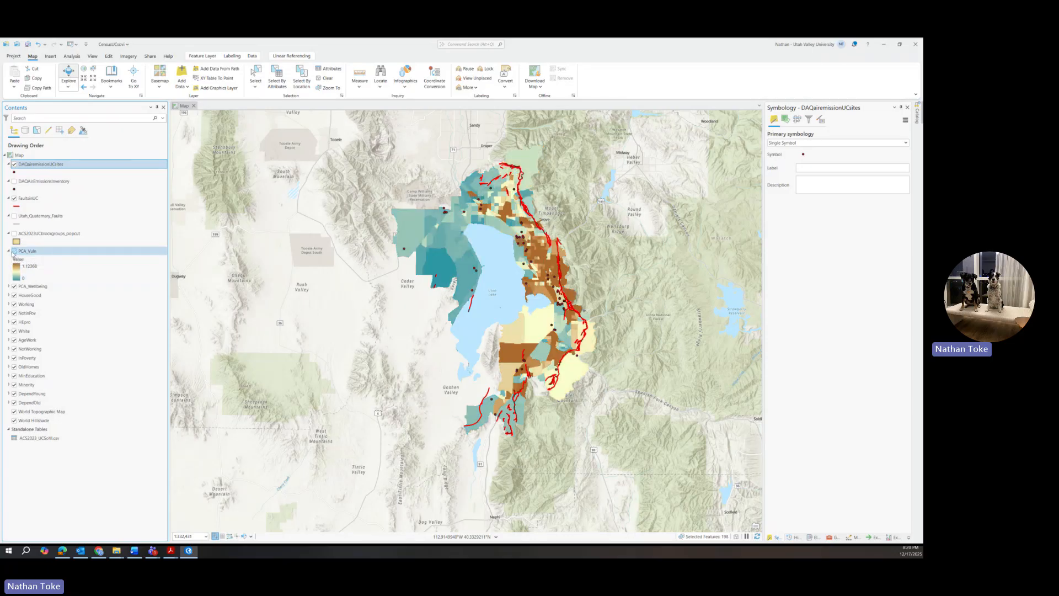
click(8, 286)
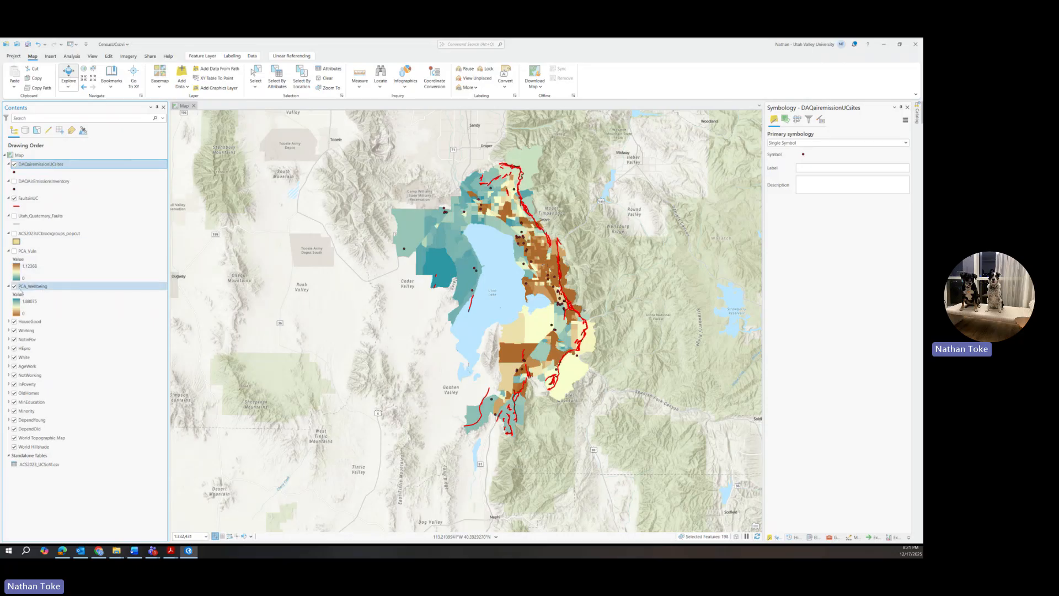
click(15, 251)
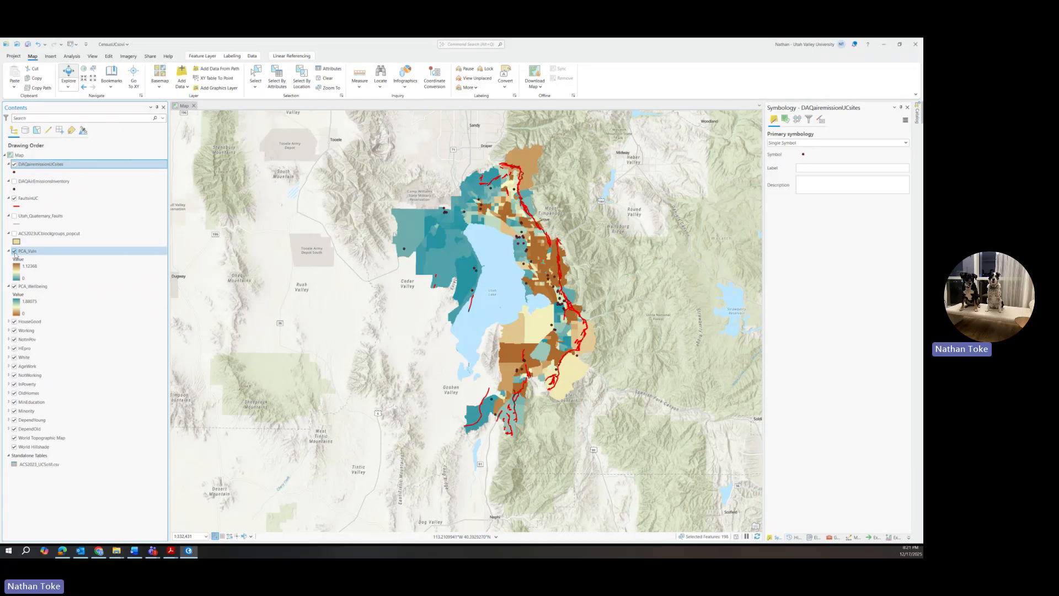
click(15, 251)
click(14, 252)
click(14, 252)
click(14, 251)
click(14, 252)
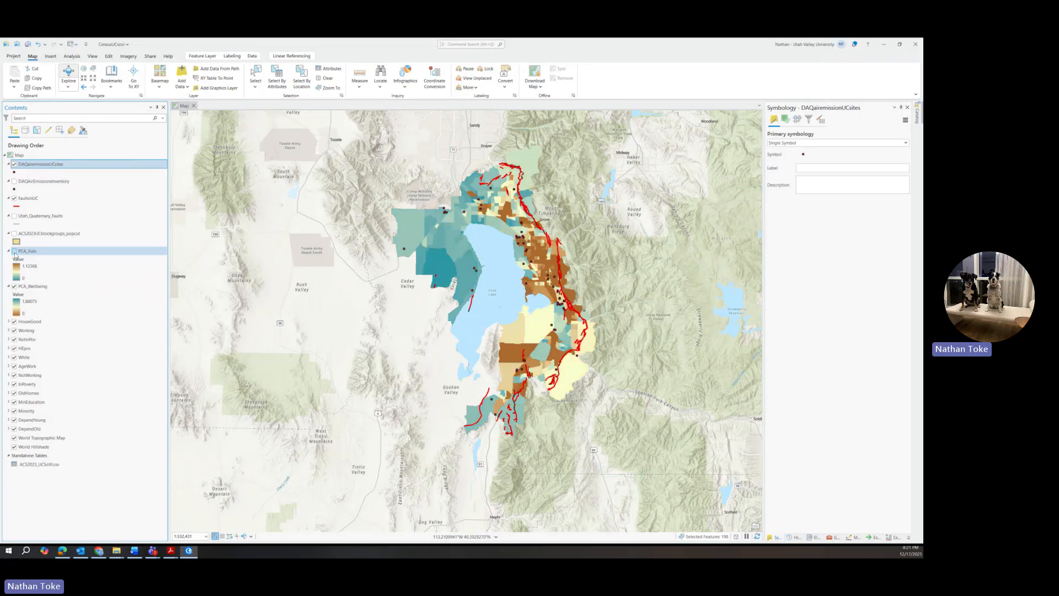
click(14, 286)
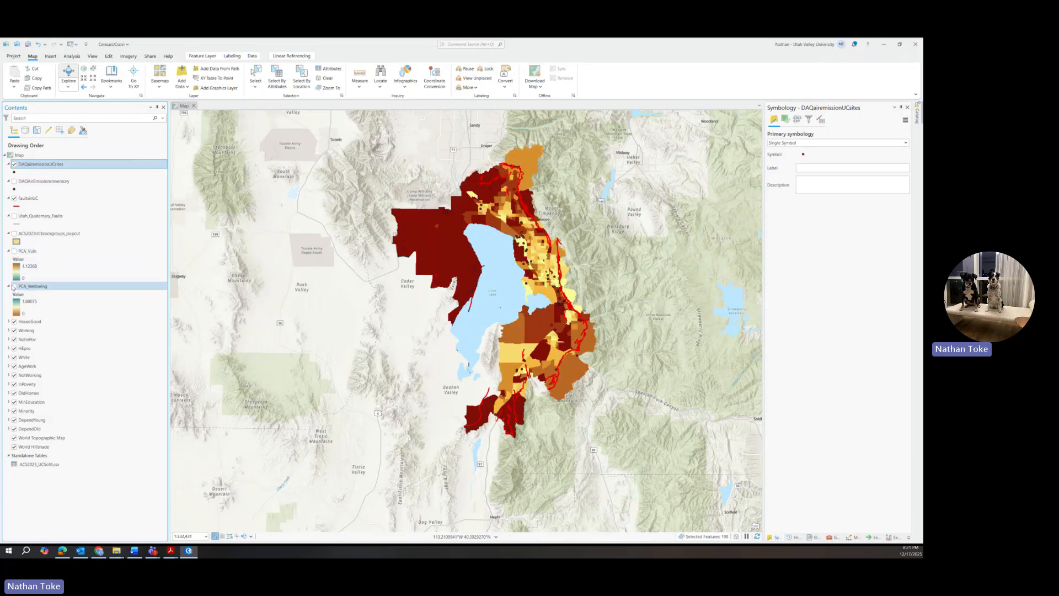
click(9, 321)
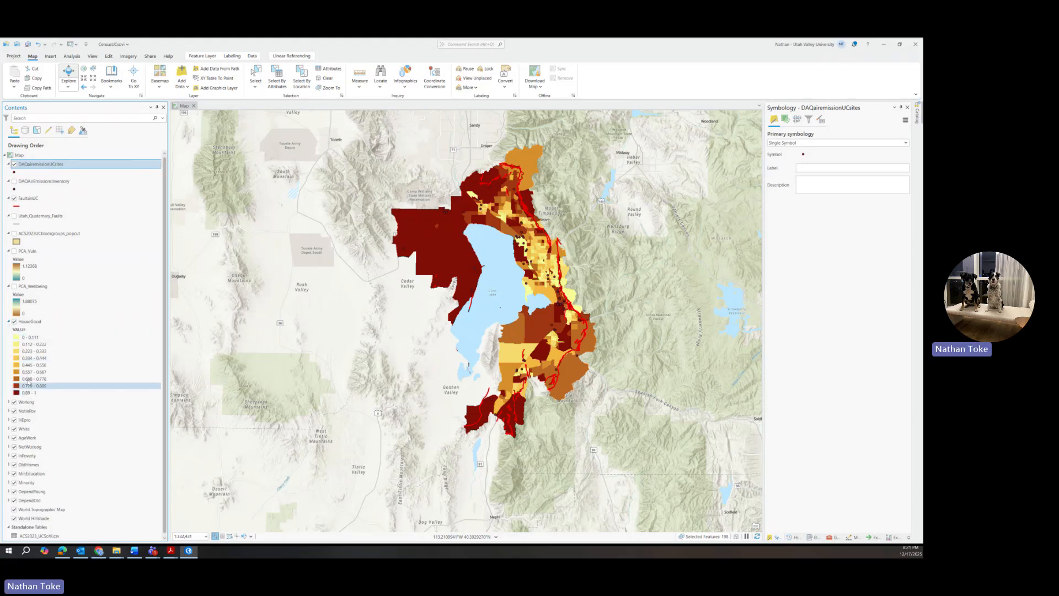
Step: Switch HouseGood symbology from Classify to a grayscale Stretch, leaving Invert off
right_click(23, 322)
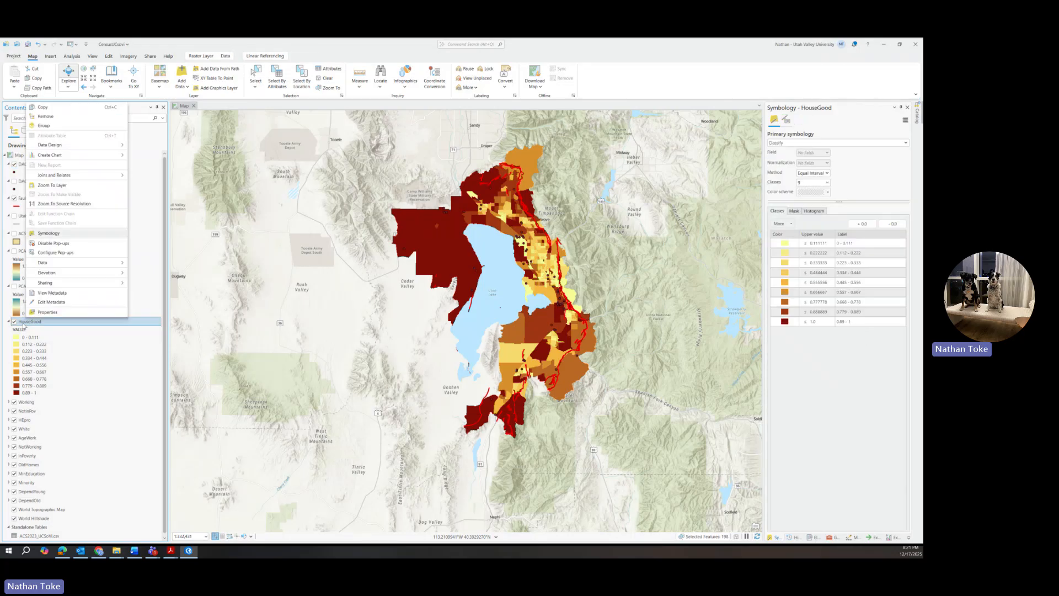
click(819, 146)
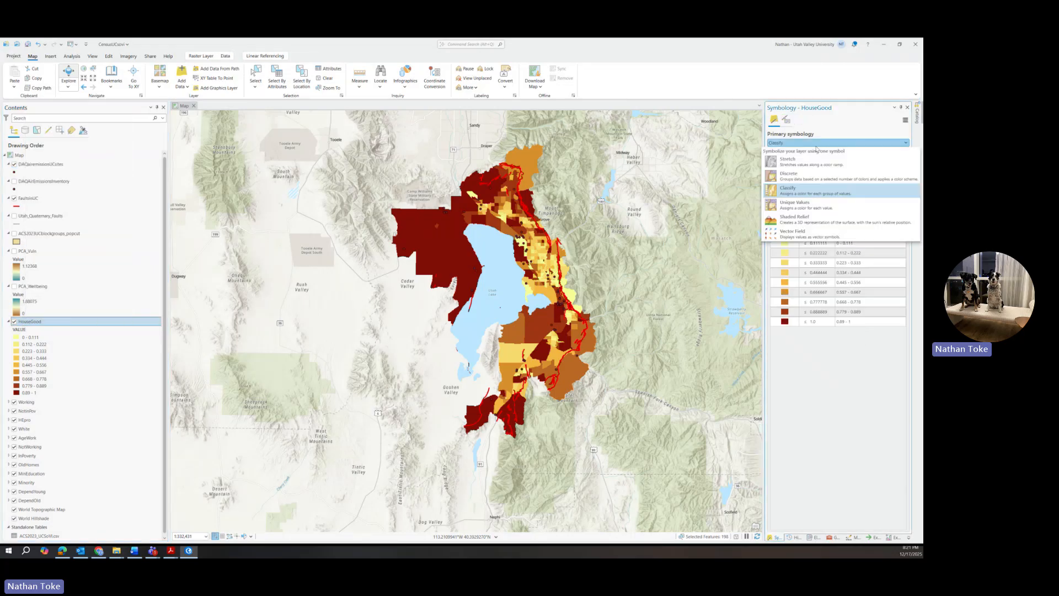
click(840, 166)
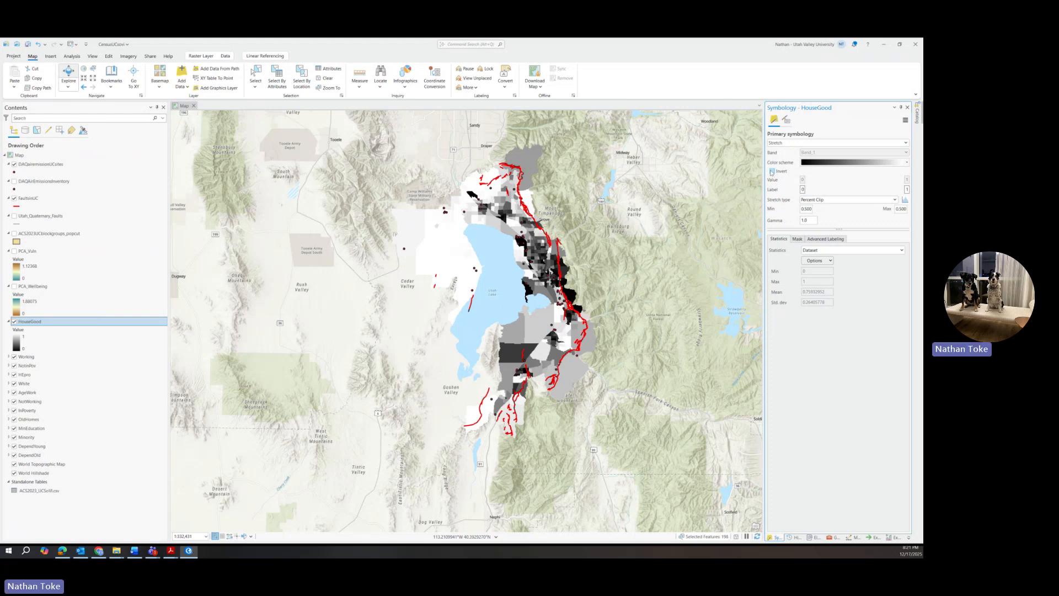
click(849, 164)
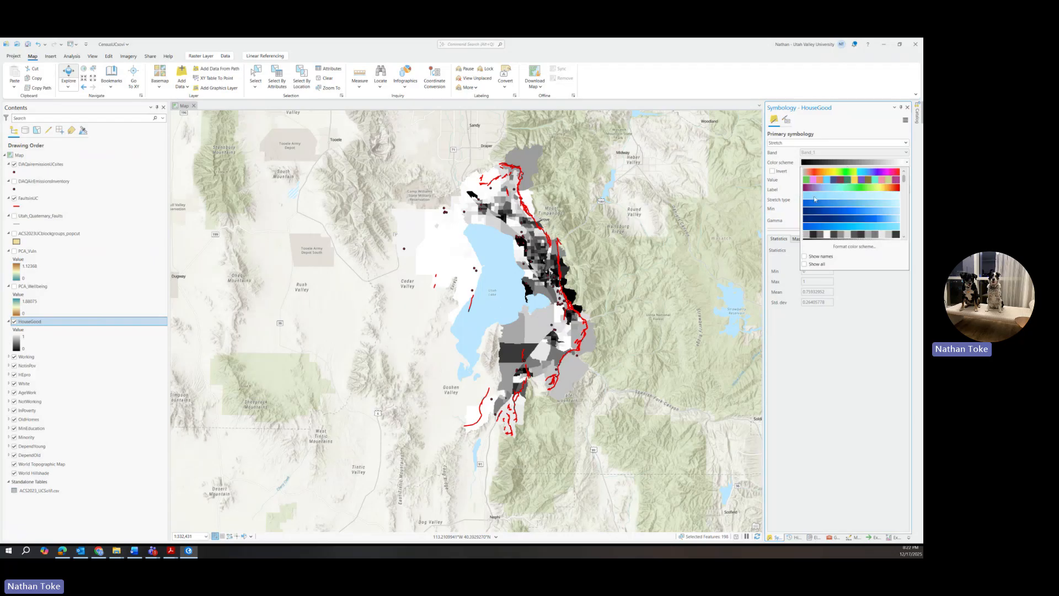
click(788, 217)
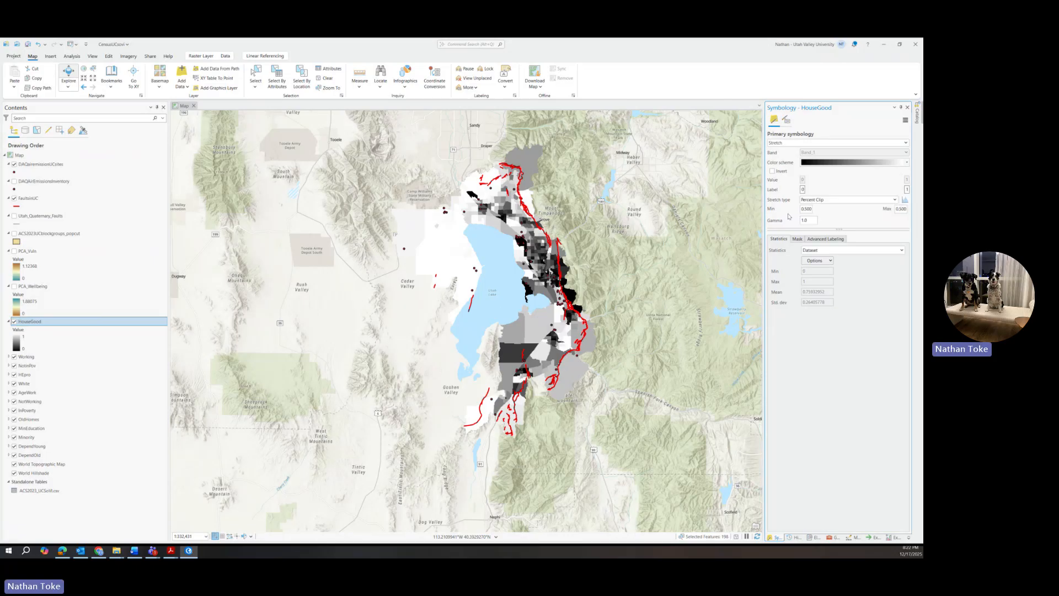
click(775, 172)
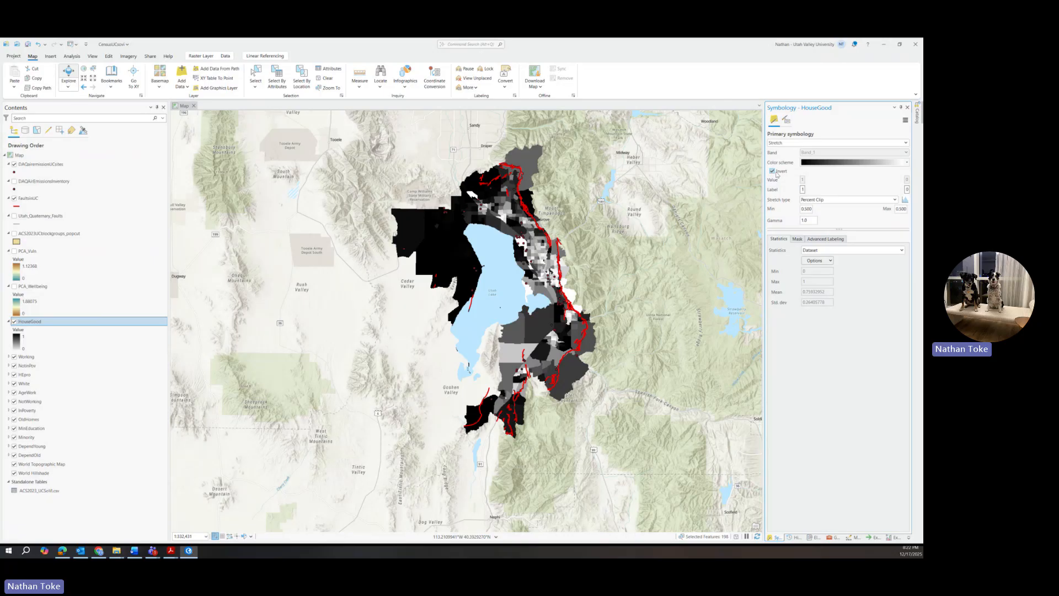
click(777, 174)
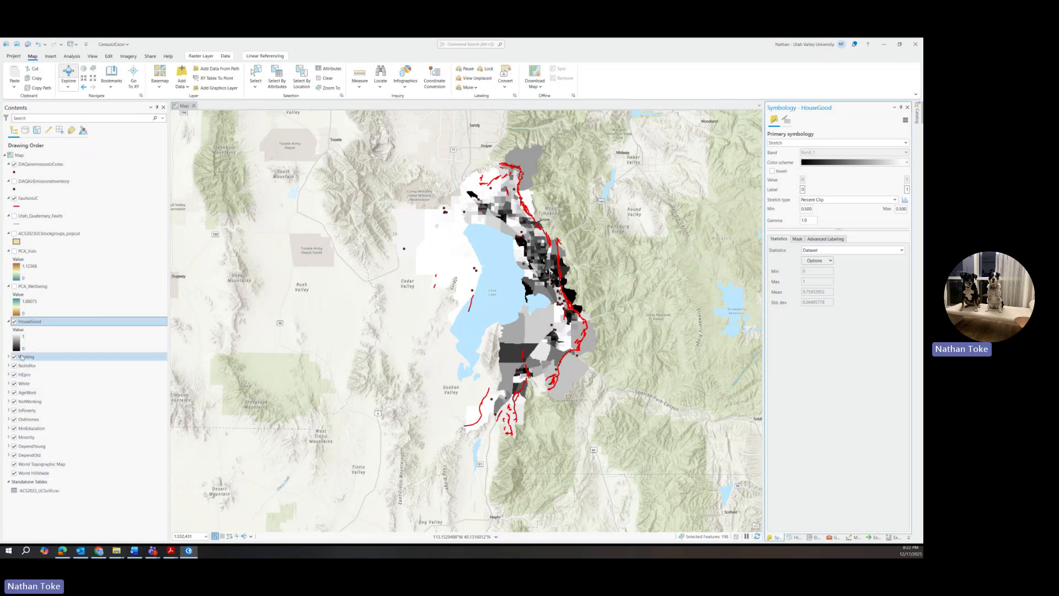
Step: Move the NotWorking through DependOld layers below PCA_Vuln, then collapse the PCA_Vuln and PCA_Wellbeing legends
click(8, 321)
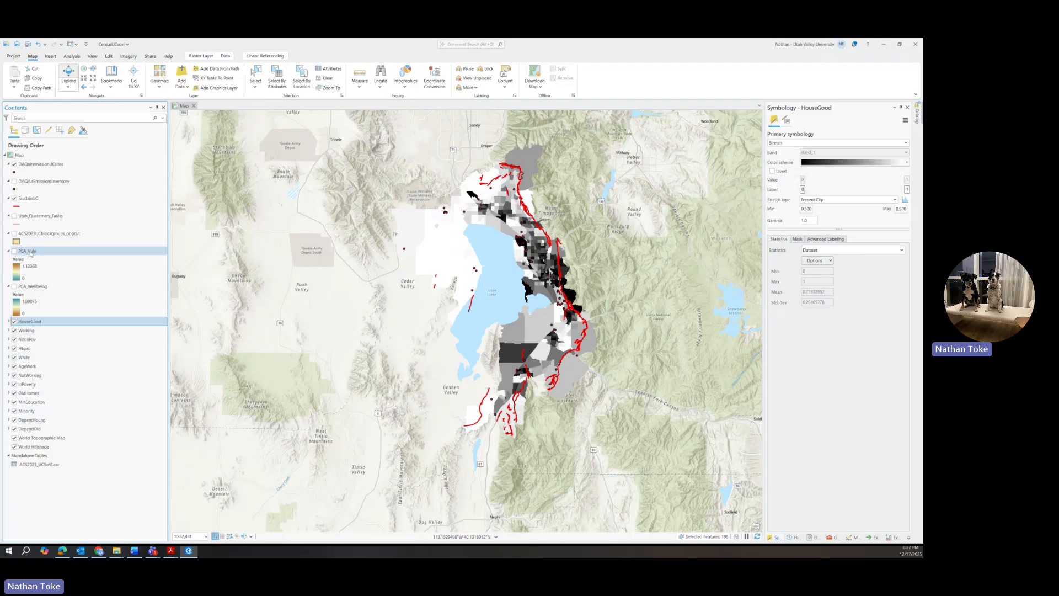
click(35, 322)
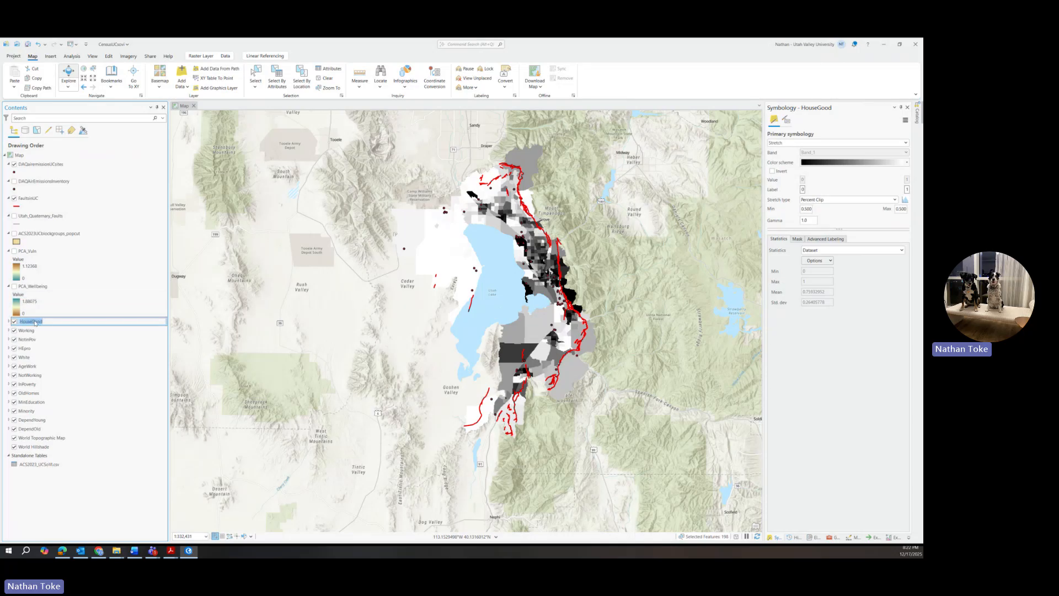
shift+click(30, 367)
mouse_move(23, 326)
mouse_down()
mouse_move(45, 287)
mouse_move(39, 325)
mouse_up()
click(26, 376)
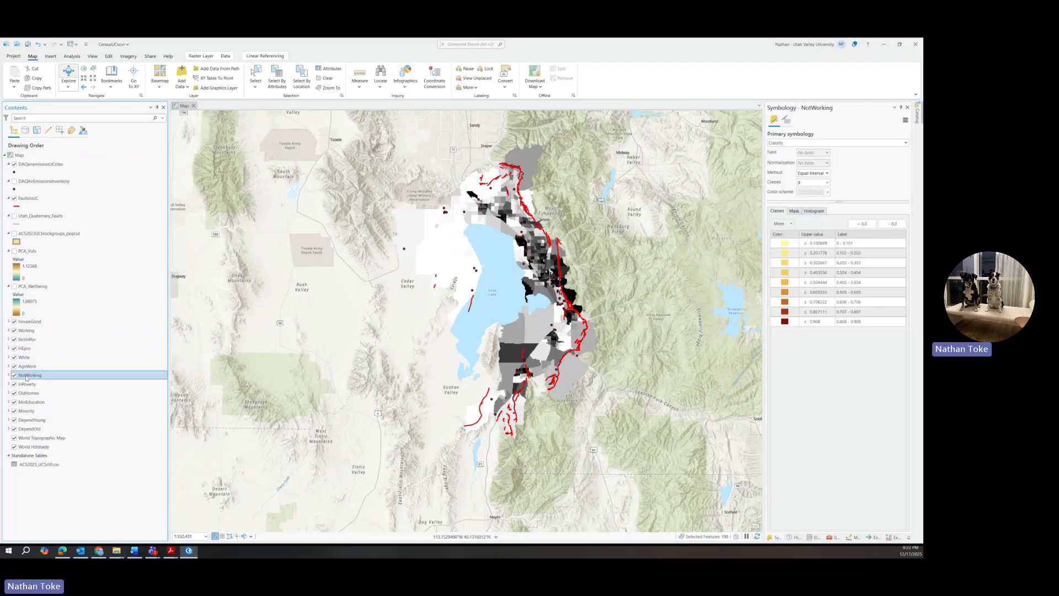
shift+click(30, 429)
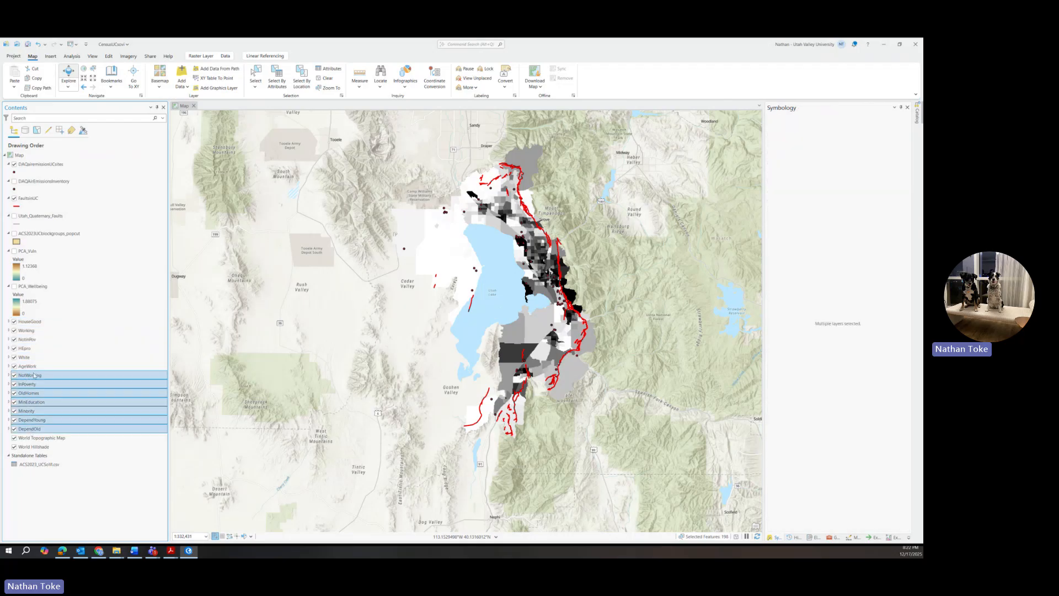
drag(34, 375, 48, 287)
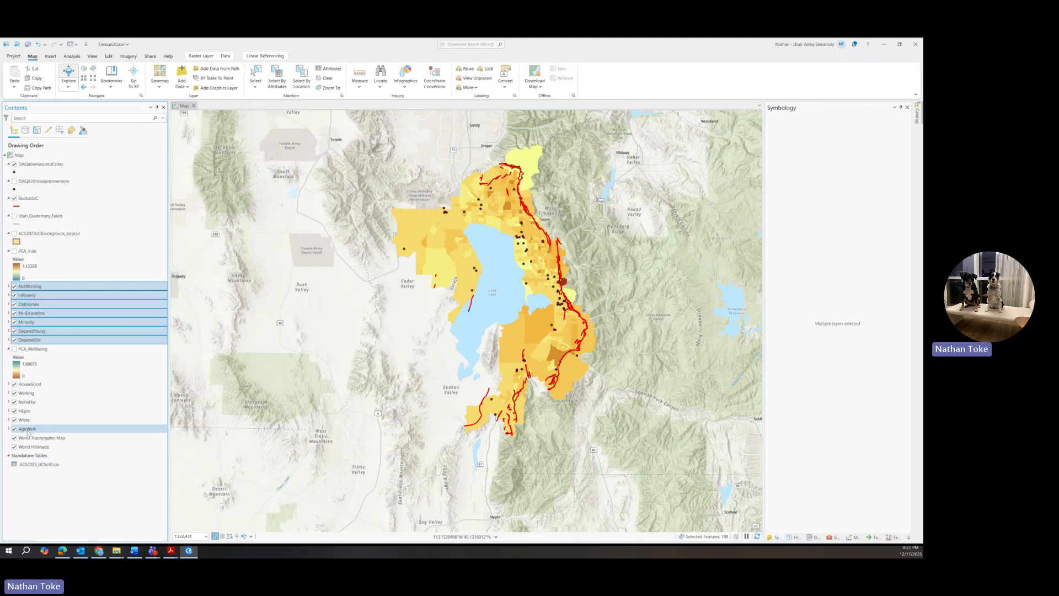
click(8, 251)
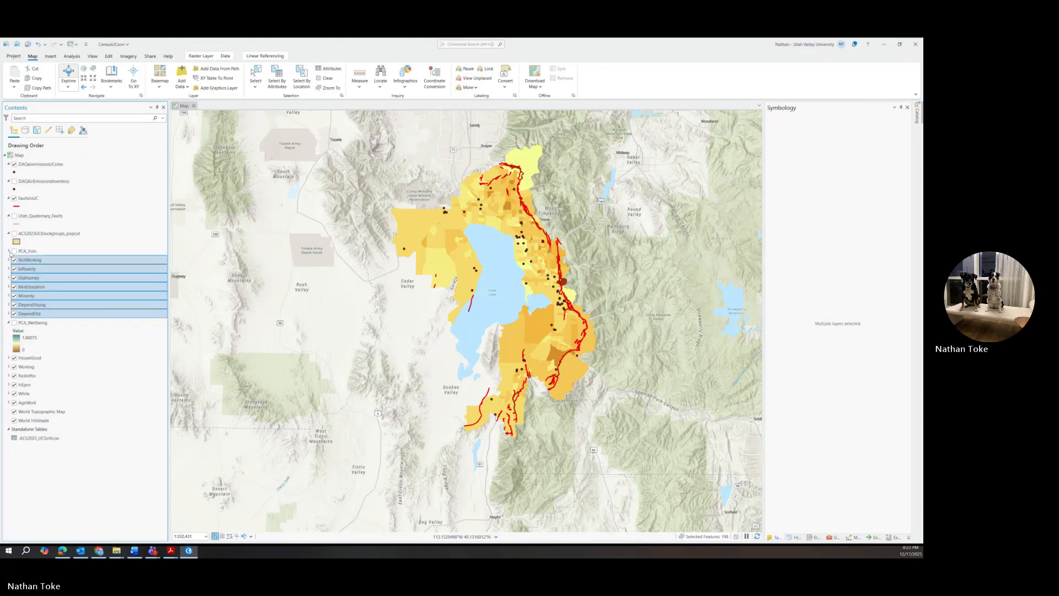
click(8, 323)
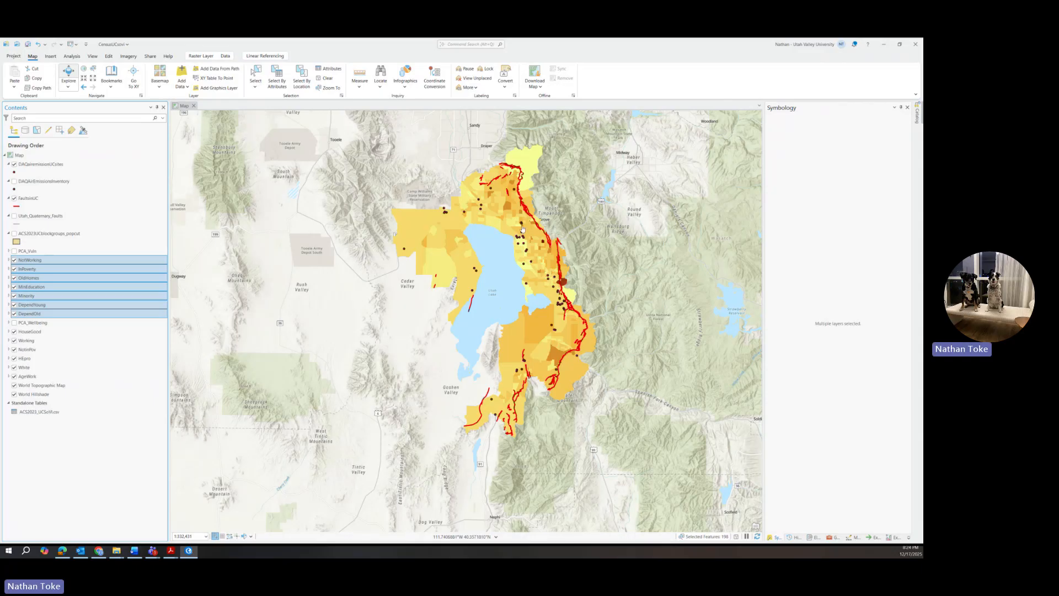
Step: Remove the DAQAirEmissionsInventory and Utah_Quaternary_Faults layers from Contents
right_click(58, 182)
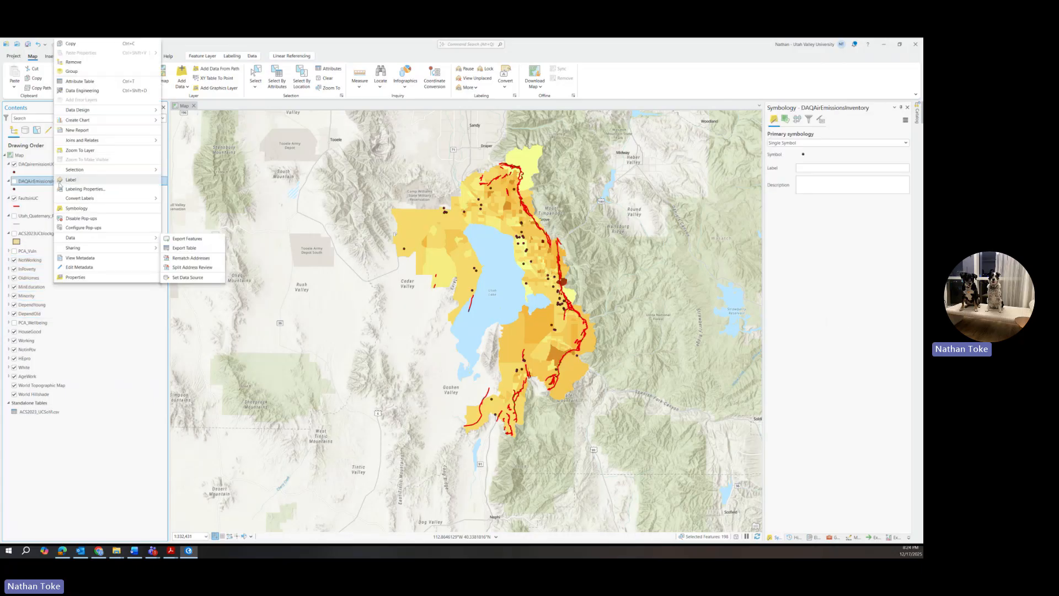
click(73, 61)
right_click(55, 198)
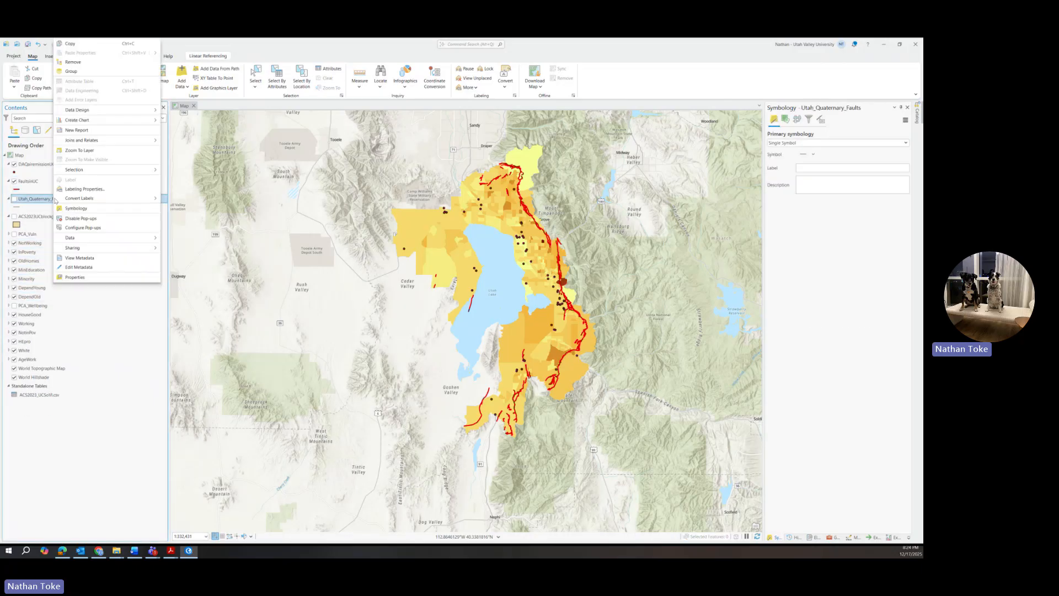
click(88, 63)
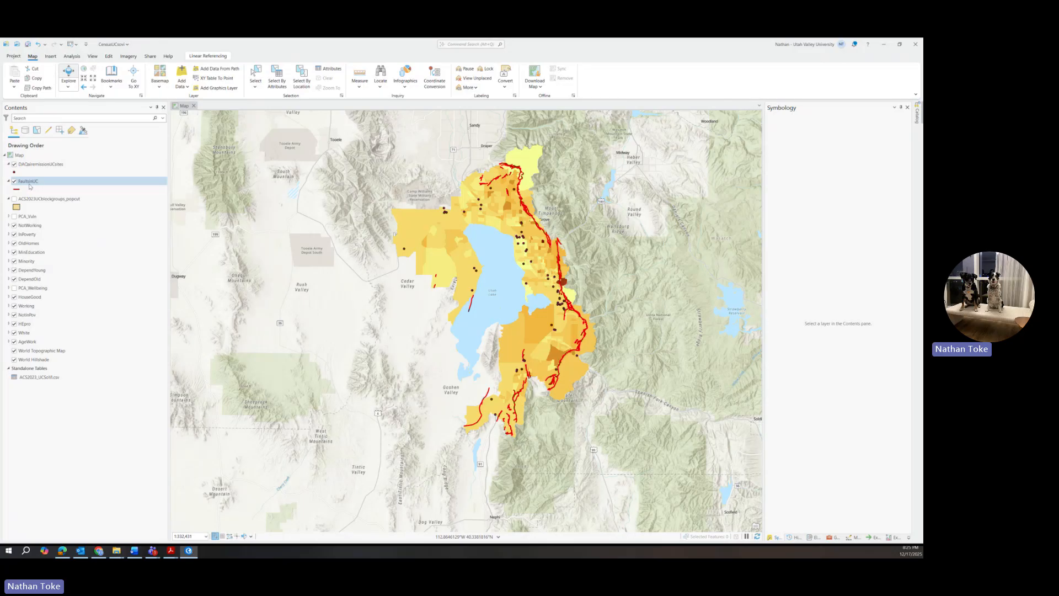
Step: Zoom in and back out on the map to inspect the layers
scroll(525, 207, up, 2)
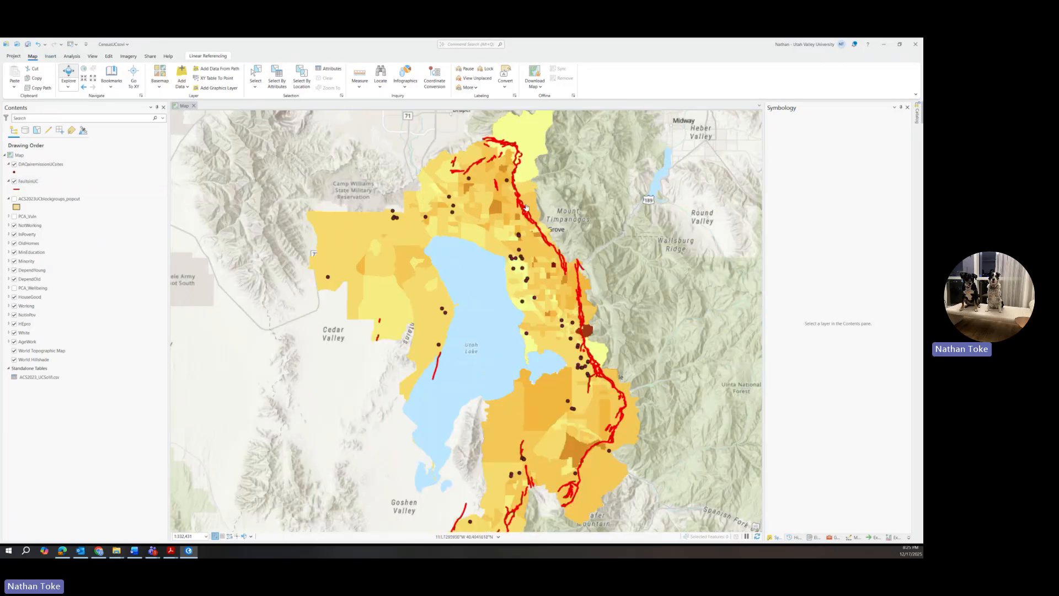
scroll(525, 207, up, 4)
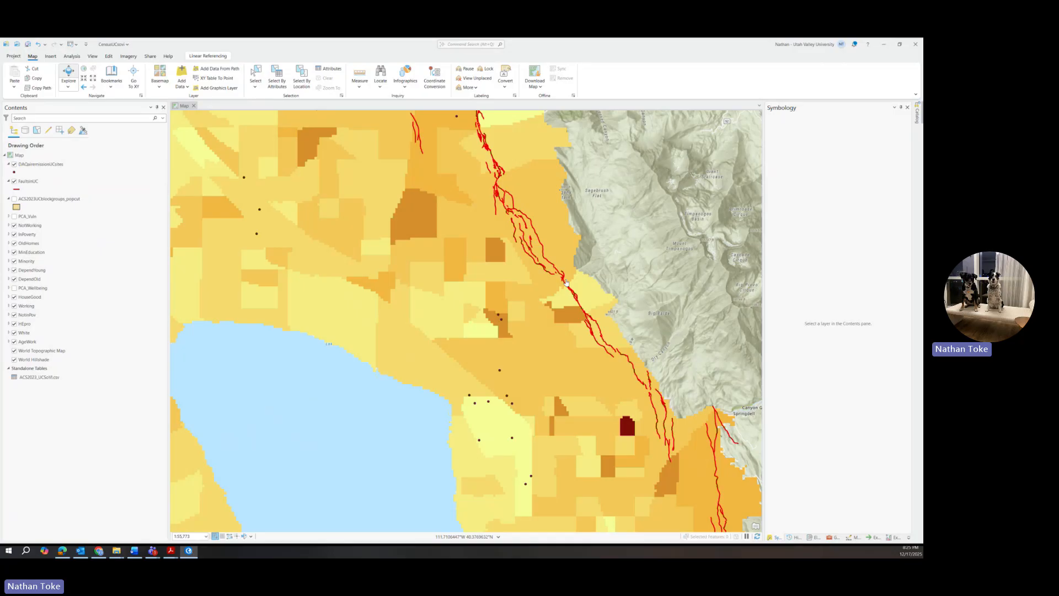
scroll(516, 149, down, 2)
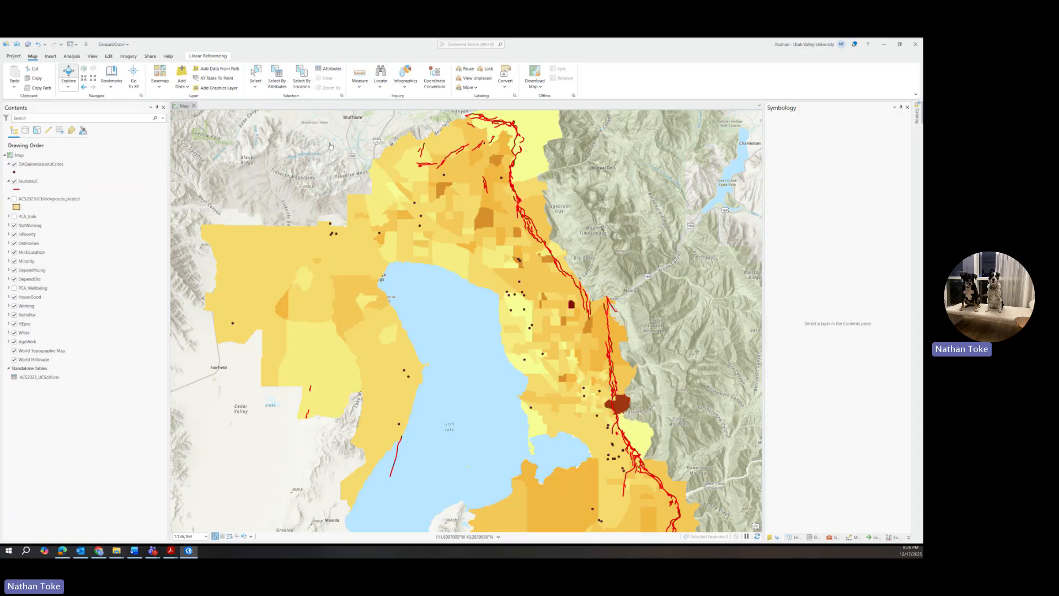
Step: Find the Buffer tool, switch to Pairwise Buffer, and set DAQairemissionUCsites as input features
click(832, 537)
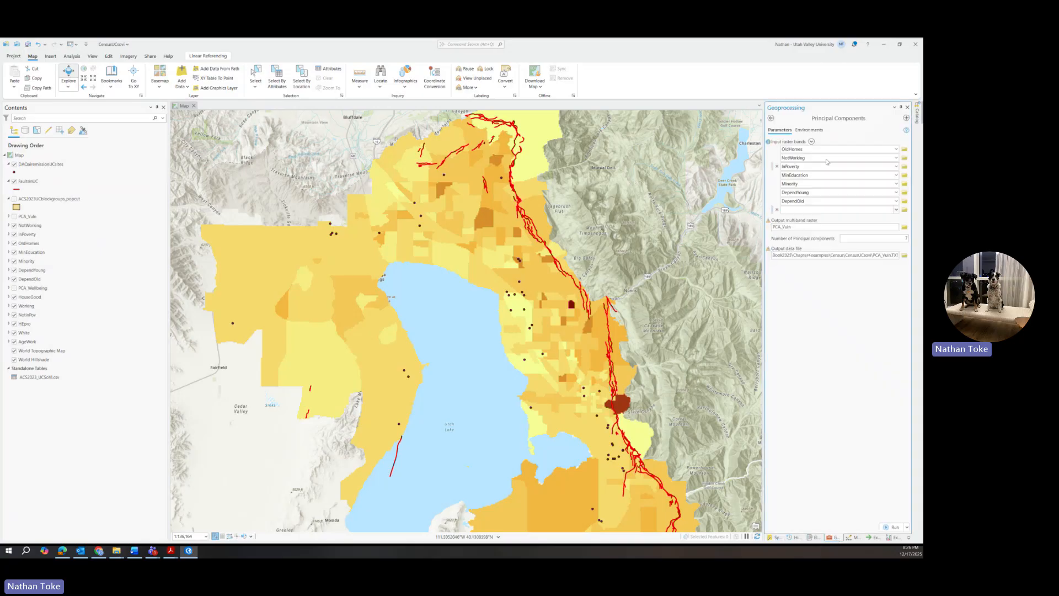
click(771, 120)
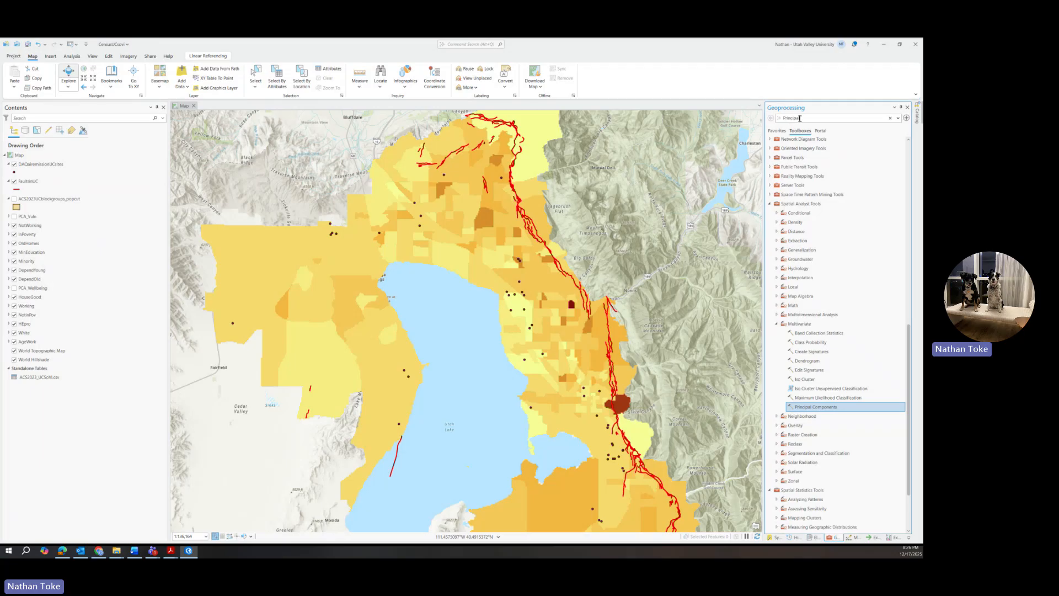
double_click(798, 119)
text(biffer)
text(s)
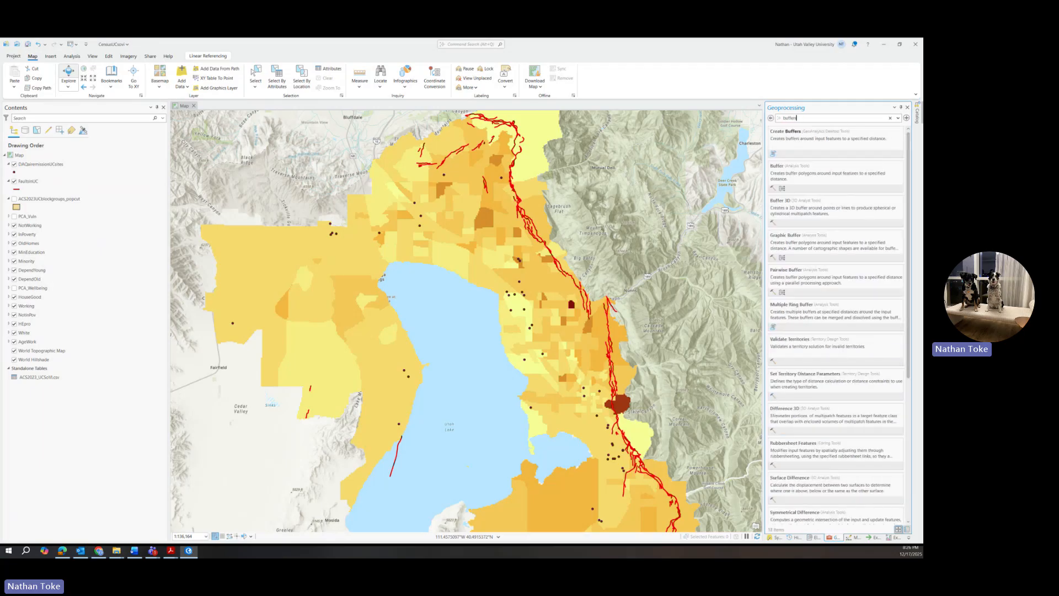
click(807, 179)
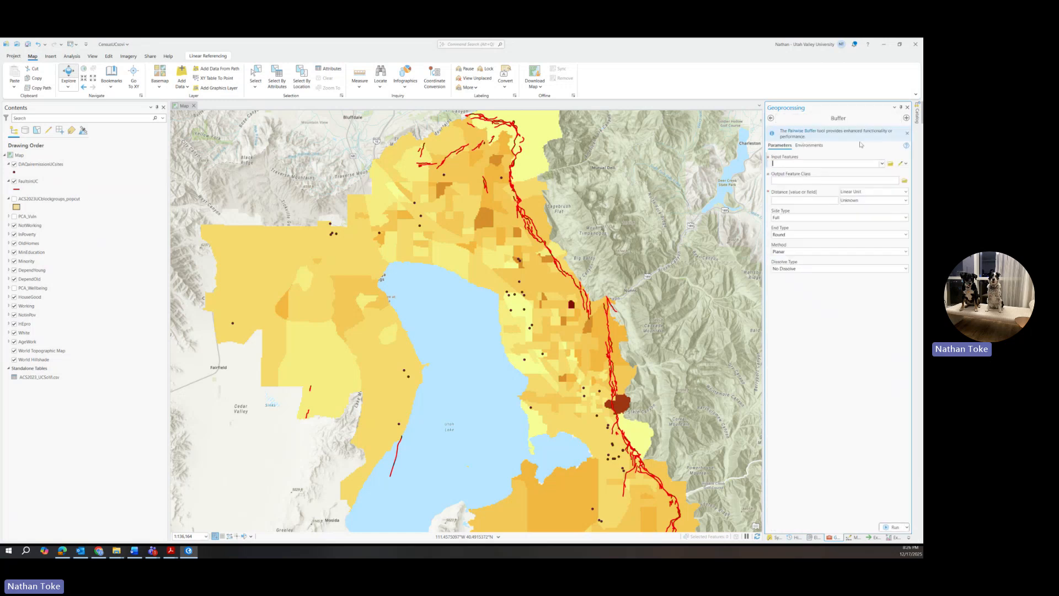
click(807, 132)
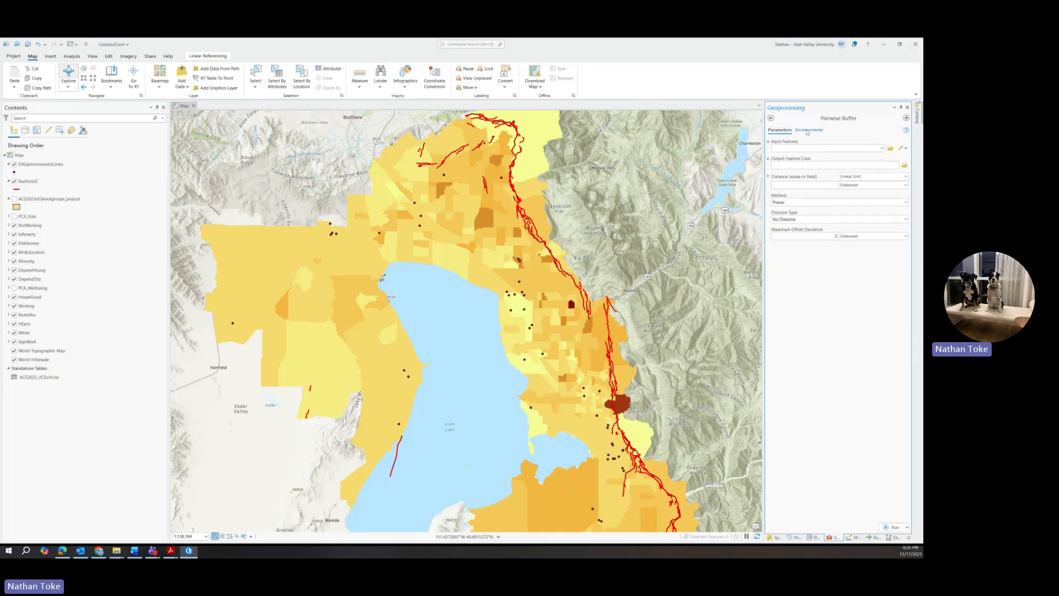
click(881, 149)
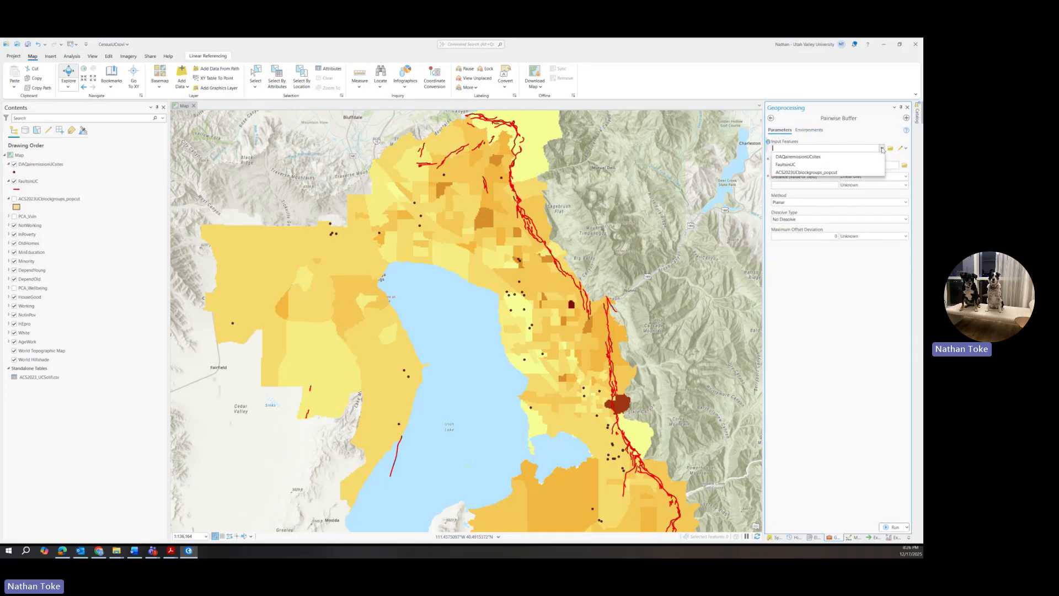
click(812, 156)
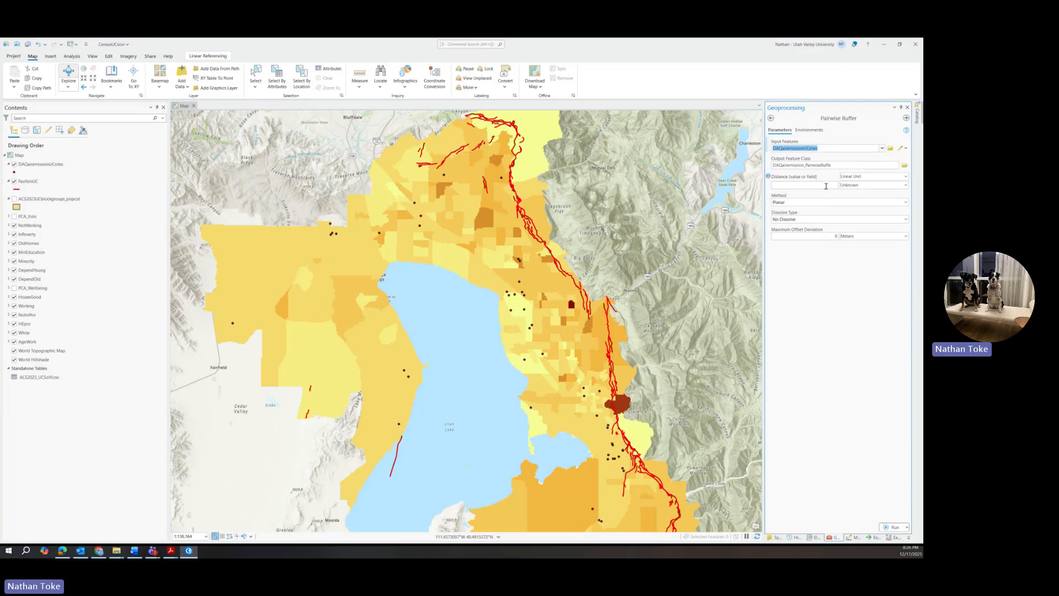
Step: Set the pairwise buffer distance to 0.5 kilometres
click(905, 177)
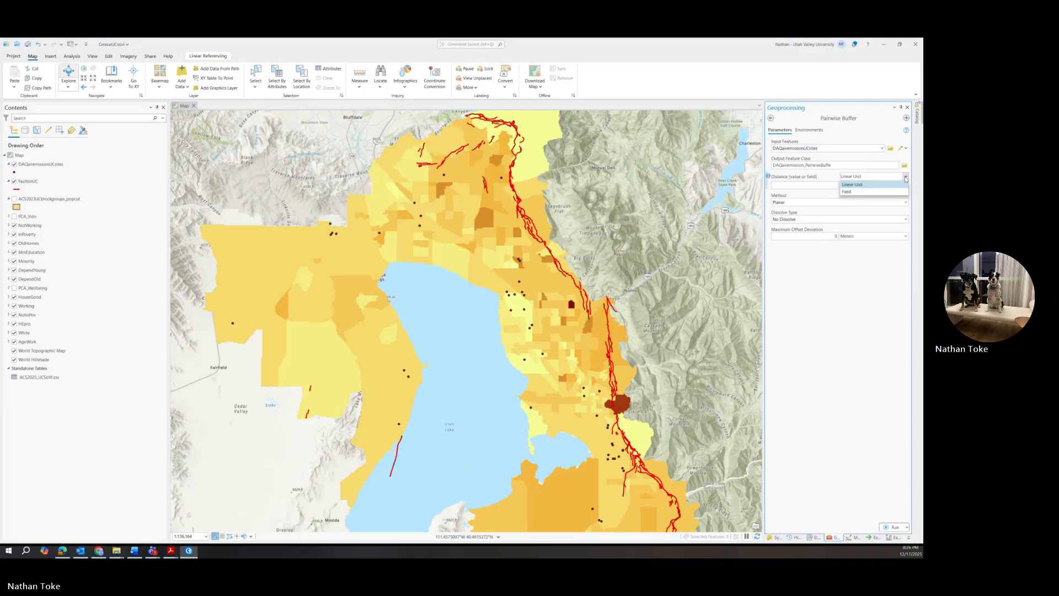
click(899, 185)
click(900, 185)
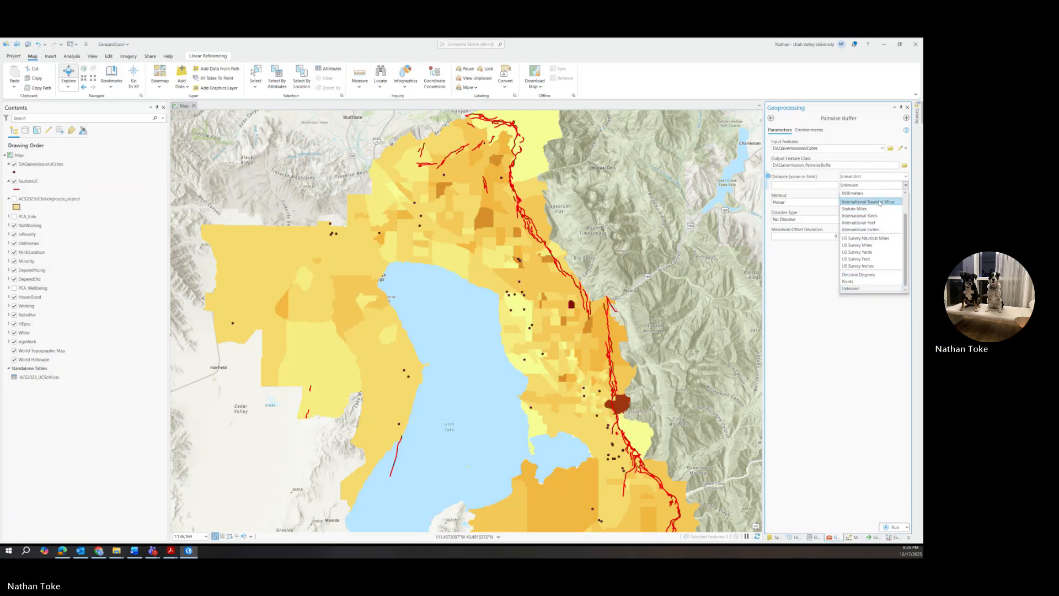
scroll(860, 260, up, 2)
click(852, 199)
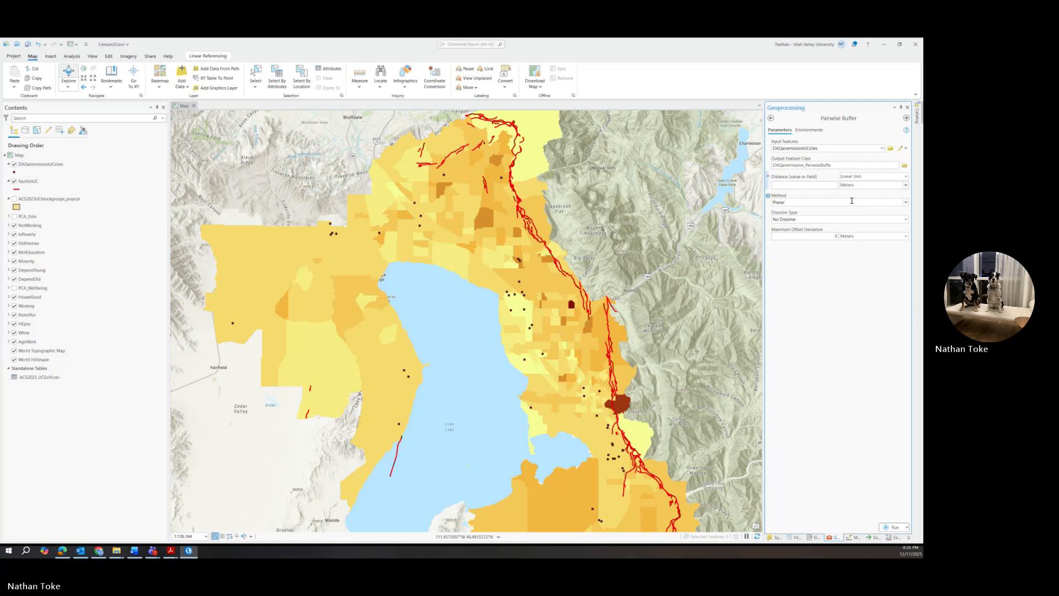
click(905, 185)
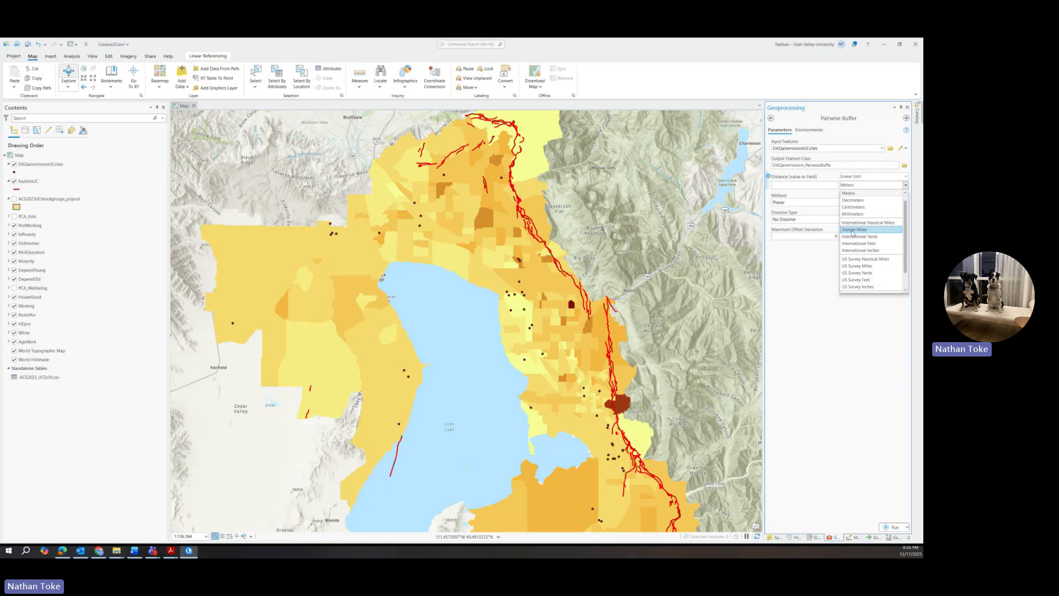
scroll(851, 196, up, 1)
click(841, 196)
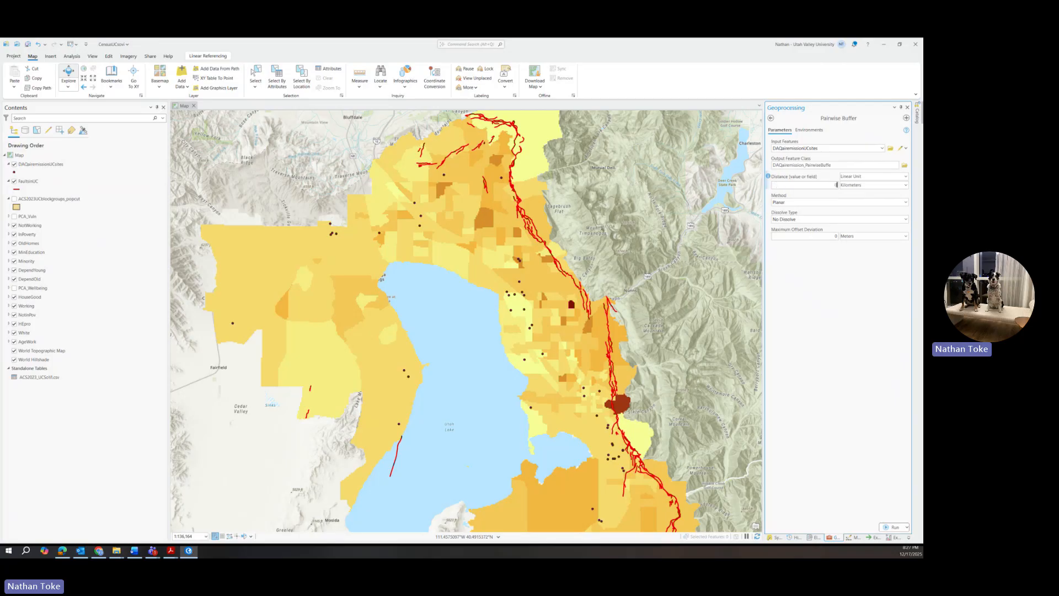
text(1)
text(5)
Step: Dissolve all buffers into a single feature and run the buffer
mouse_move(768, 214)
mouse_move(769, 216)
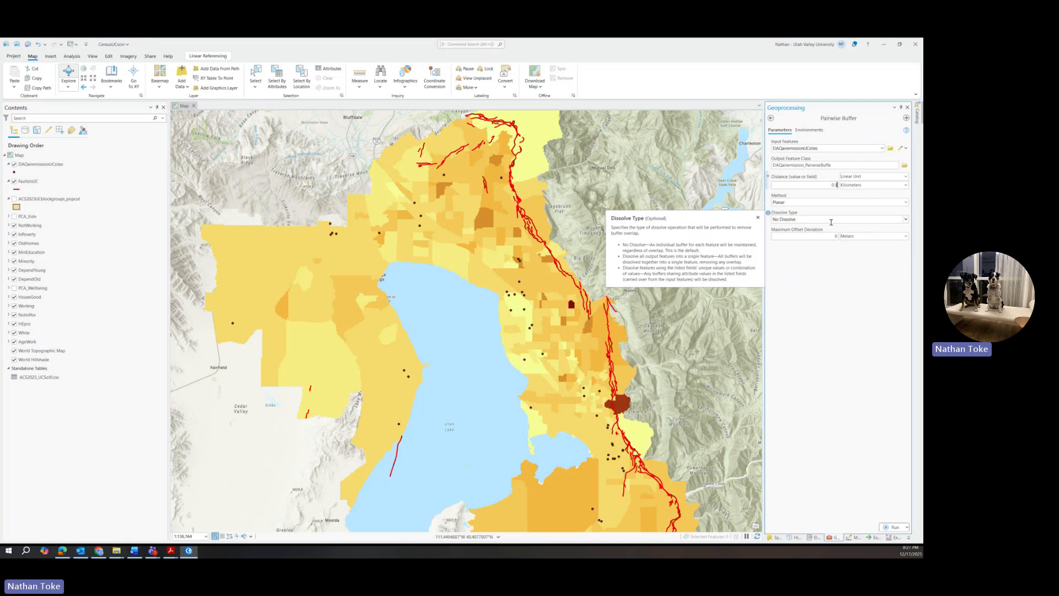
click(867, 220)
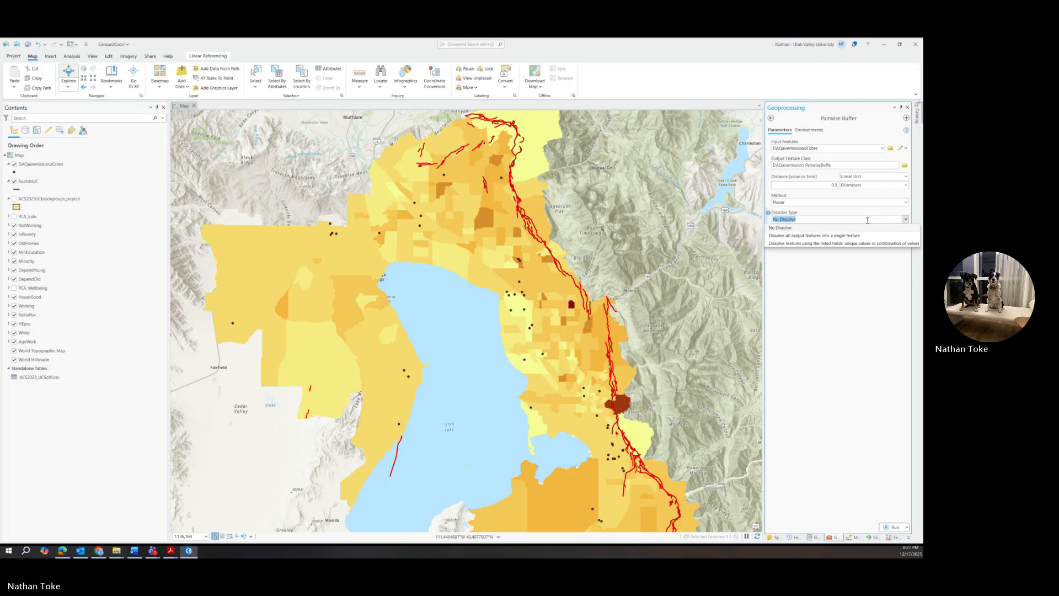
click(796, 235)
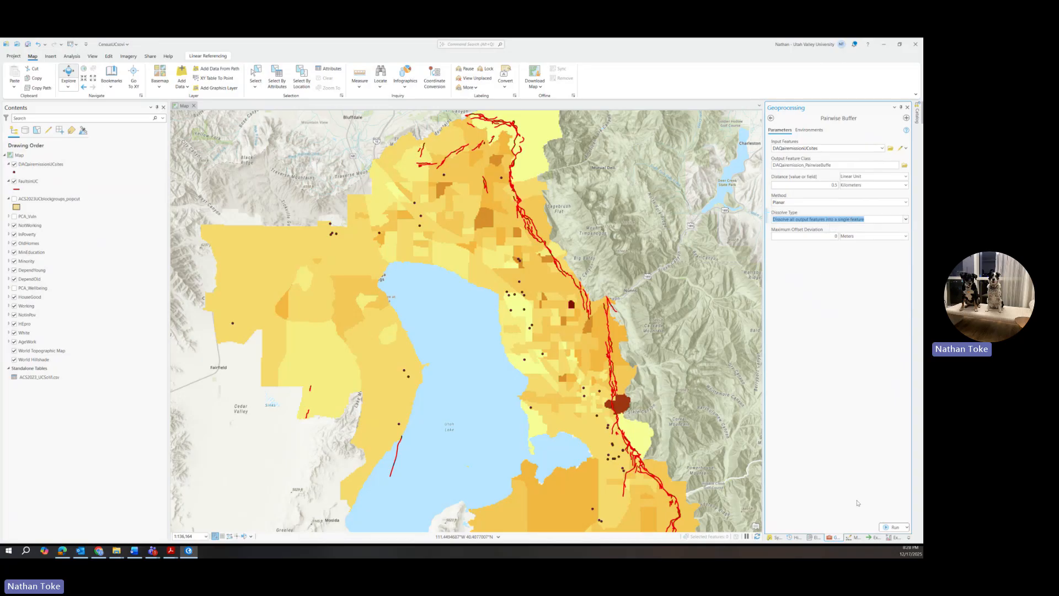
click(893, 527)
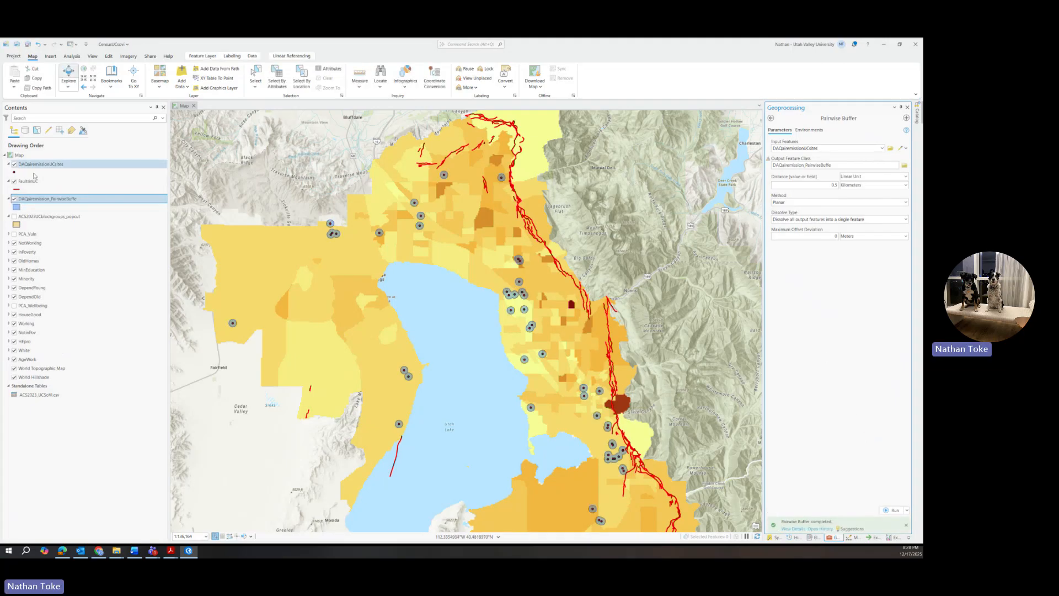
Step: Open the DAQairemission_PairwiseBuffer attribute table, then select the buffer distance value for replacing
right_click(39, 198)
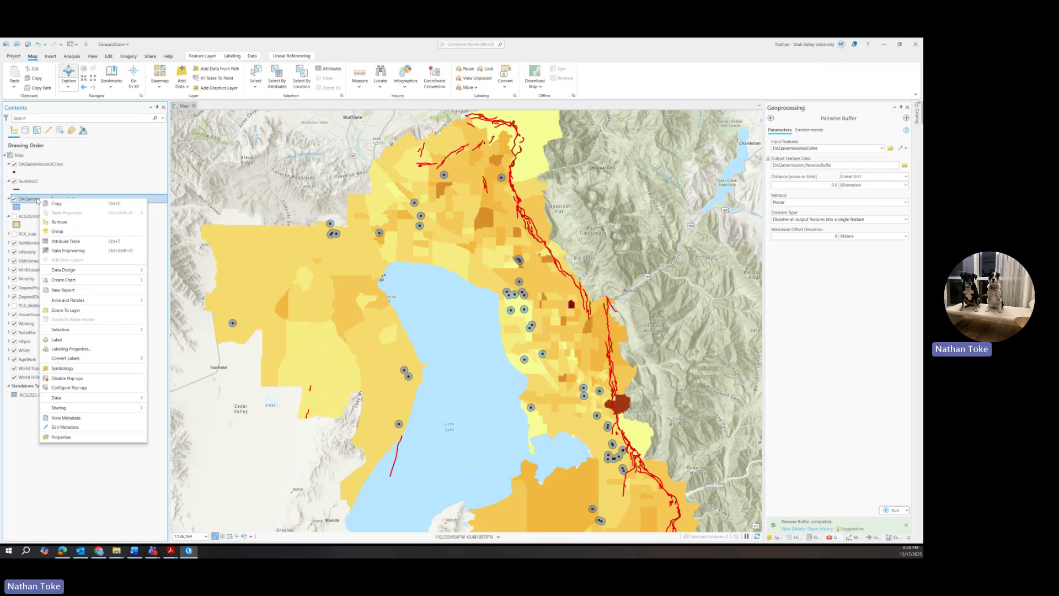
click(63, 244)
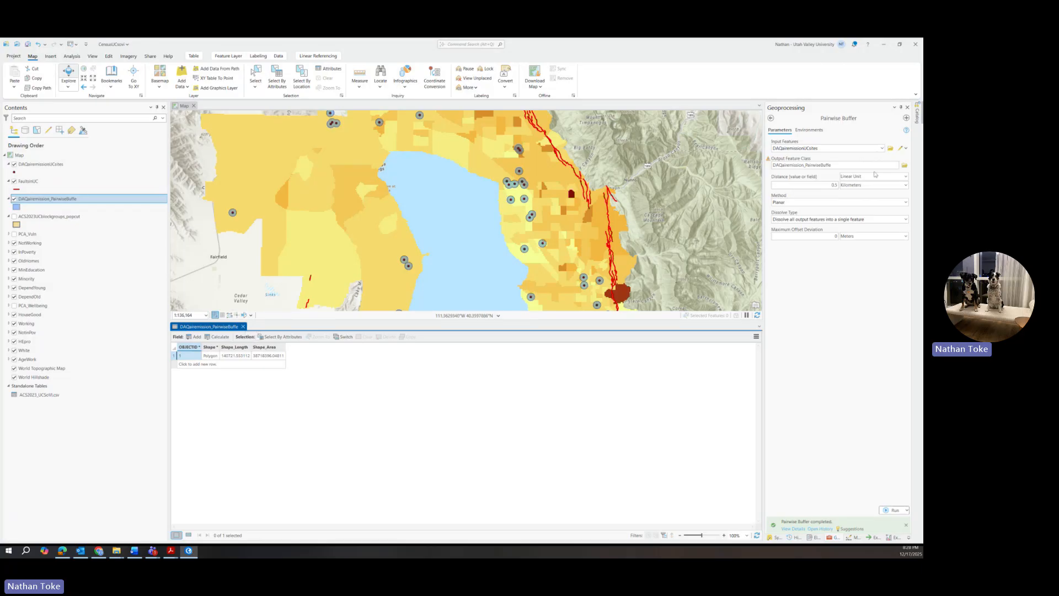
click(833, 185)
double_click(833, 185)
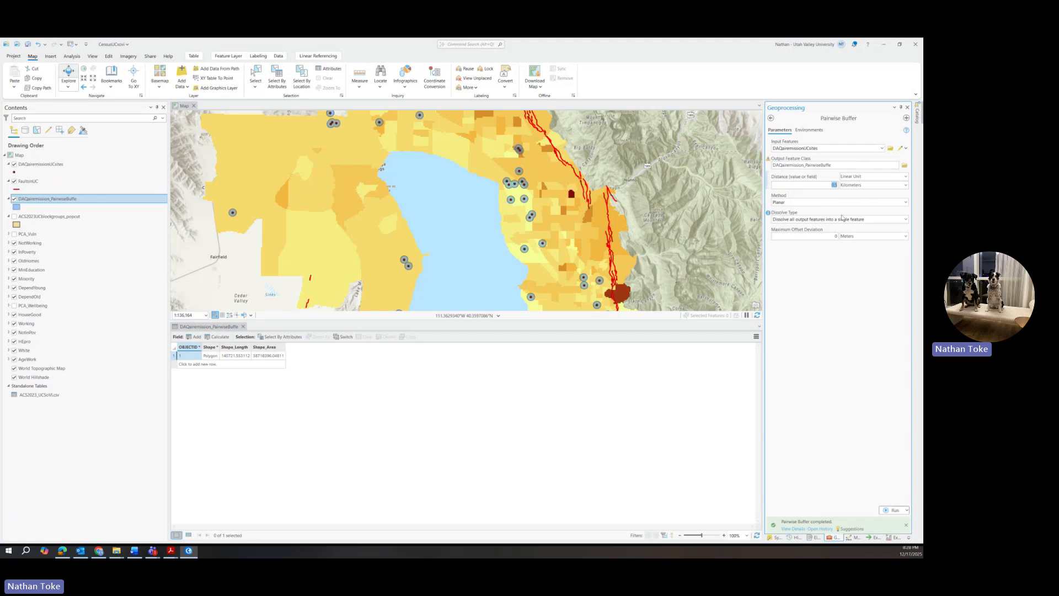
Step: Set the buffer distance to 1 and rename the first buffer layer DAQairemission_0.5km
text(1)
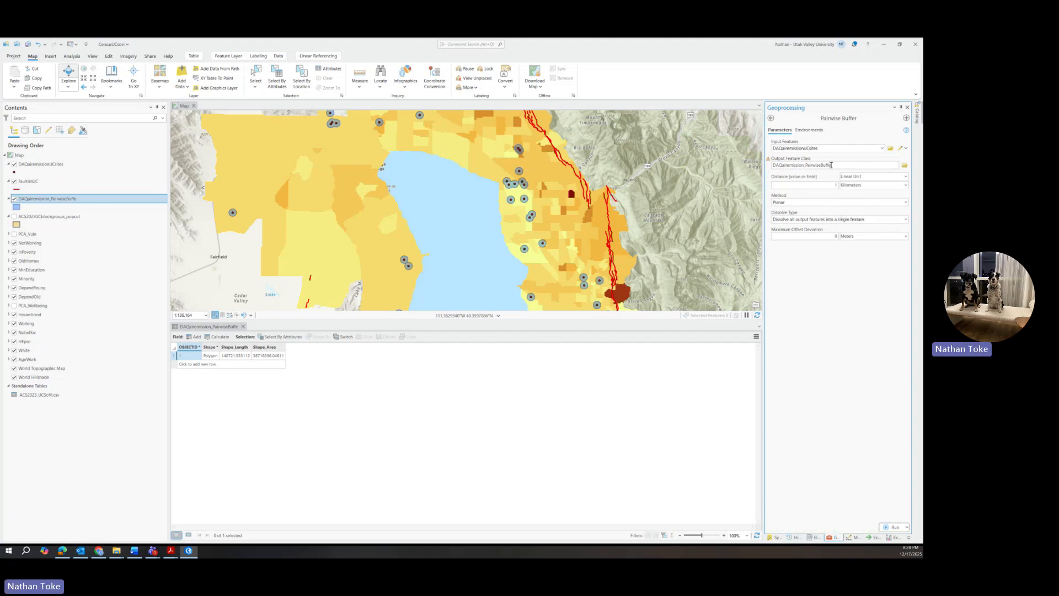
click(831, 165)
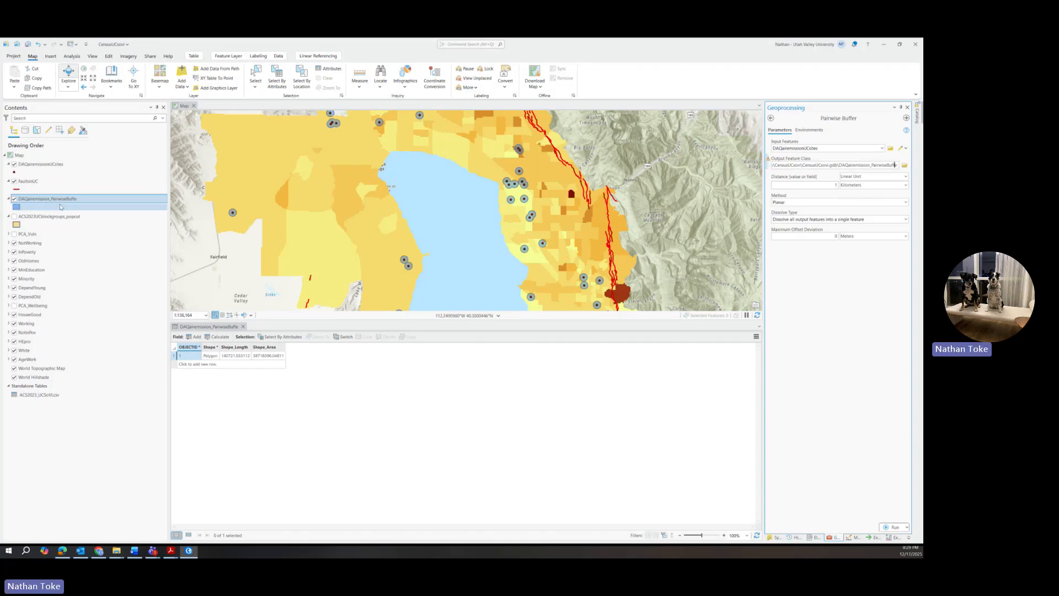
click(57, 199)
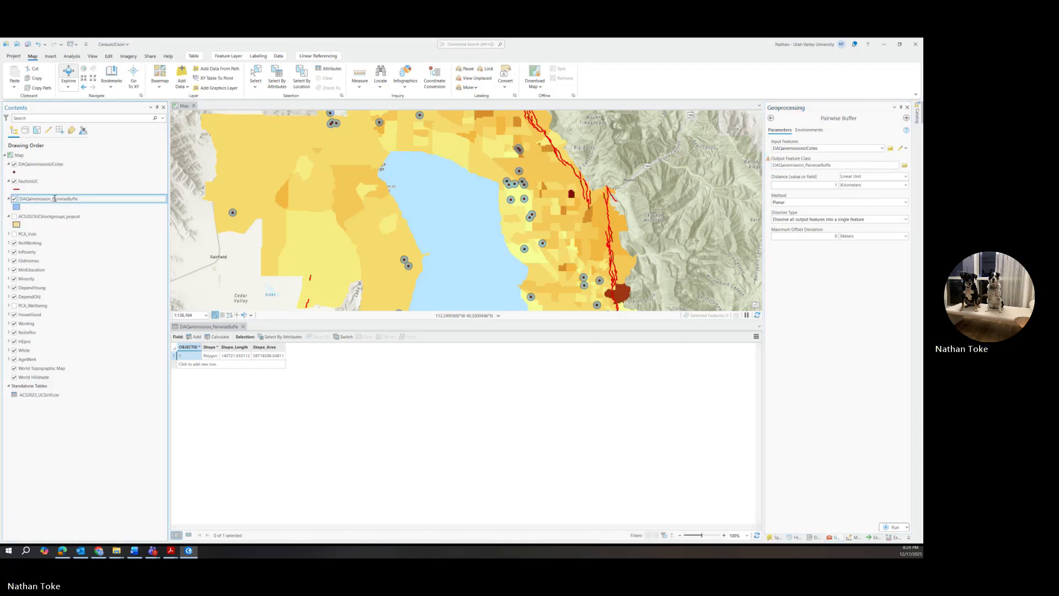
drag(53, 199, 98, 198)
text(R)
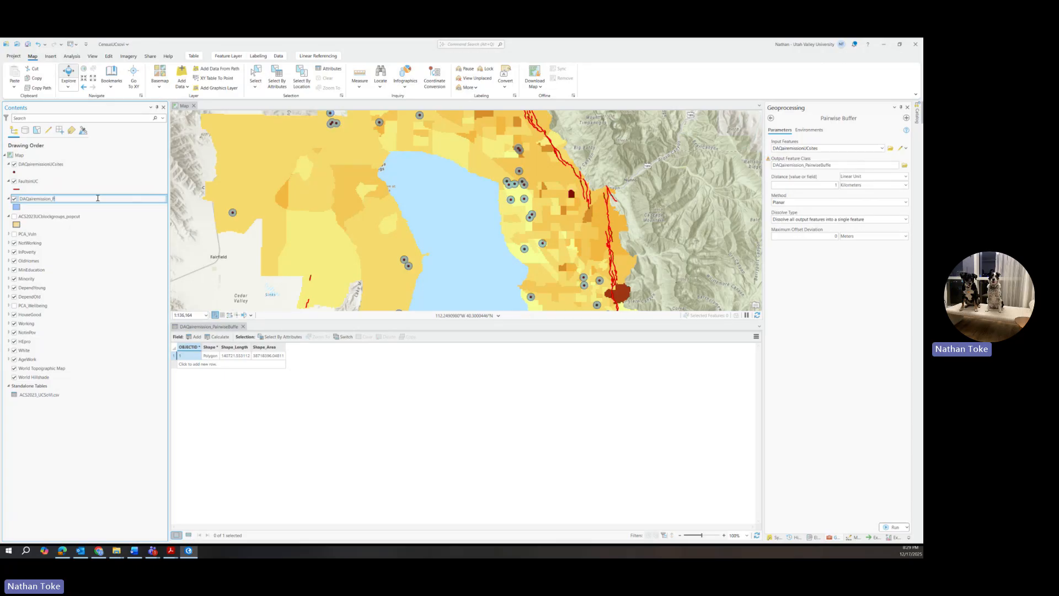
text(B)
text(.5km)
click(883, 166)
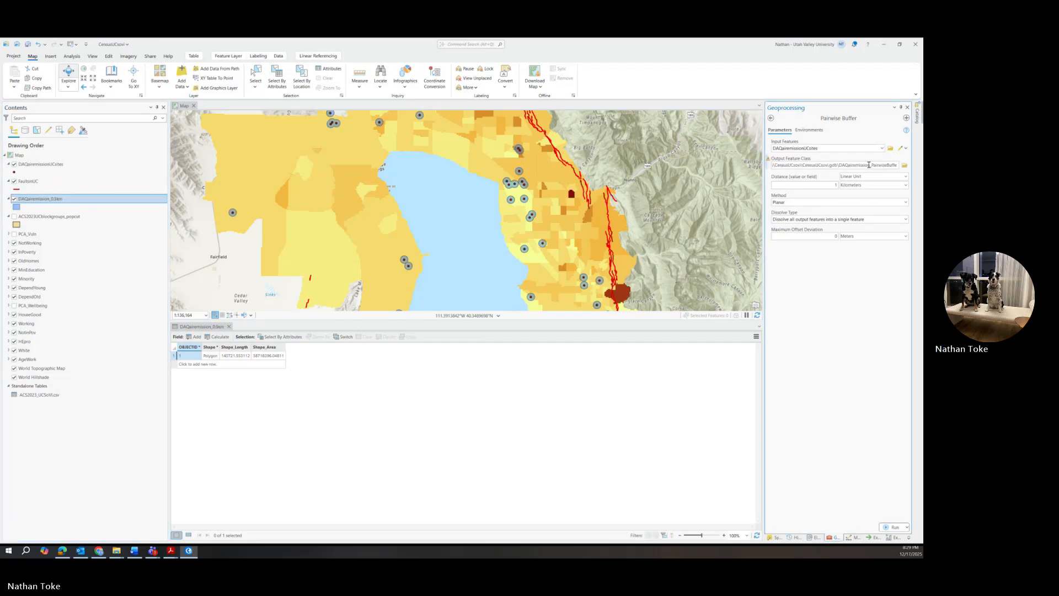
Step: Name the output DAQairemission_1km and run the 1 km buffer
drag(869, 165, 918, 169)
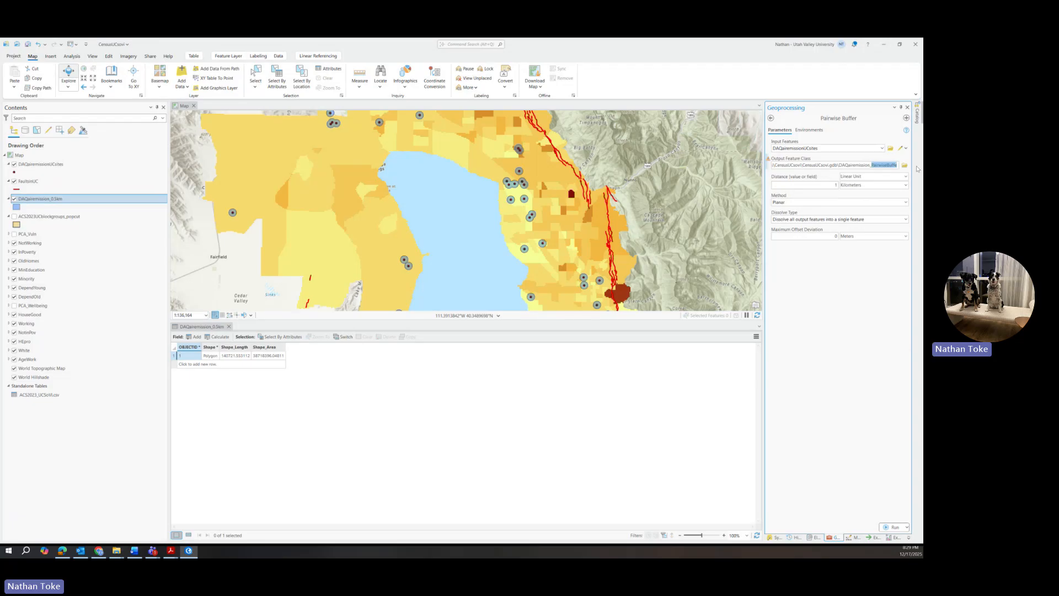
text(1km)
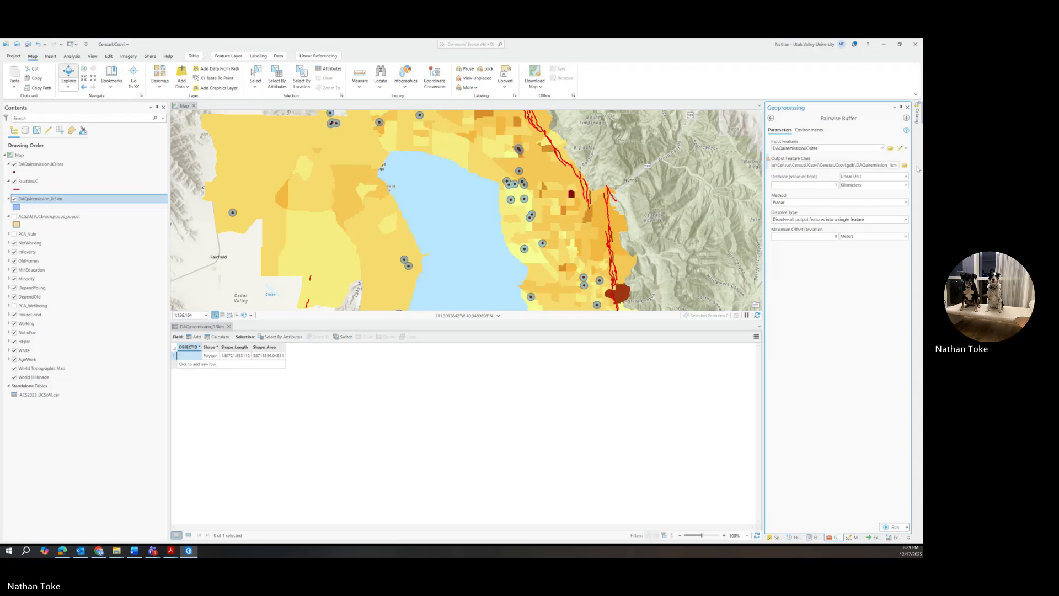
click(894, 526)
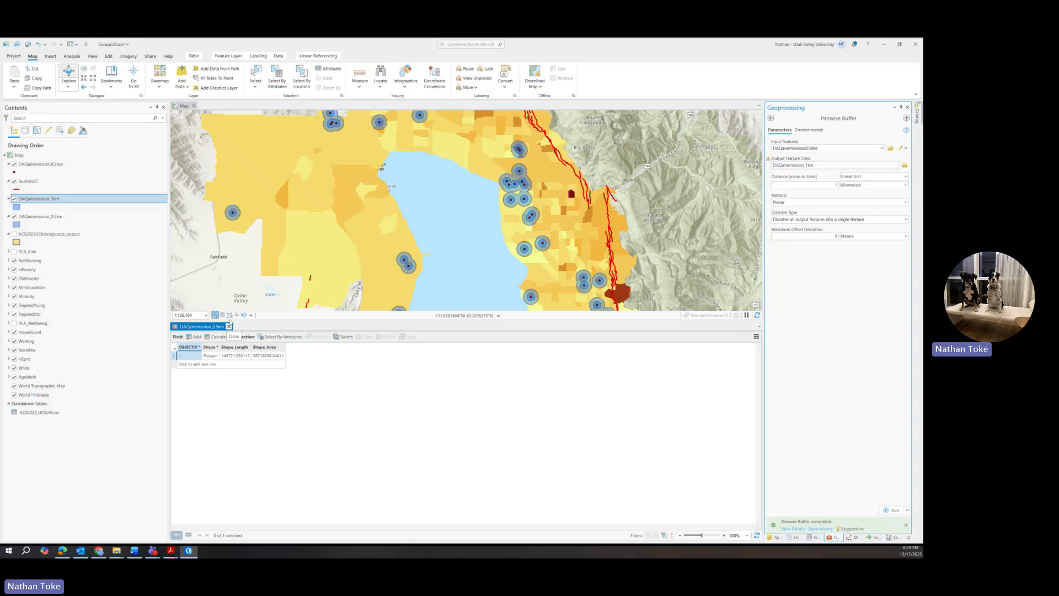
Step: Pan the map to bring the 0.5 km and 1 km buffer circles into view
click(448, 222)
drag(436, 168, 457, 222)
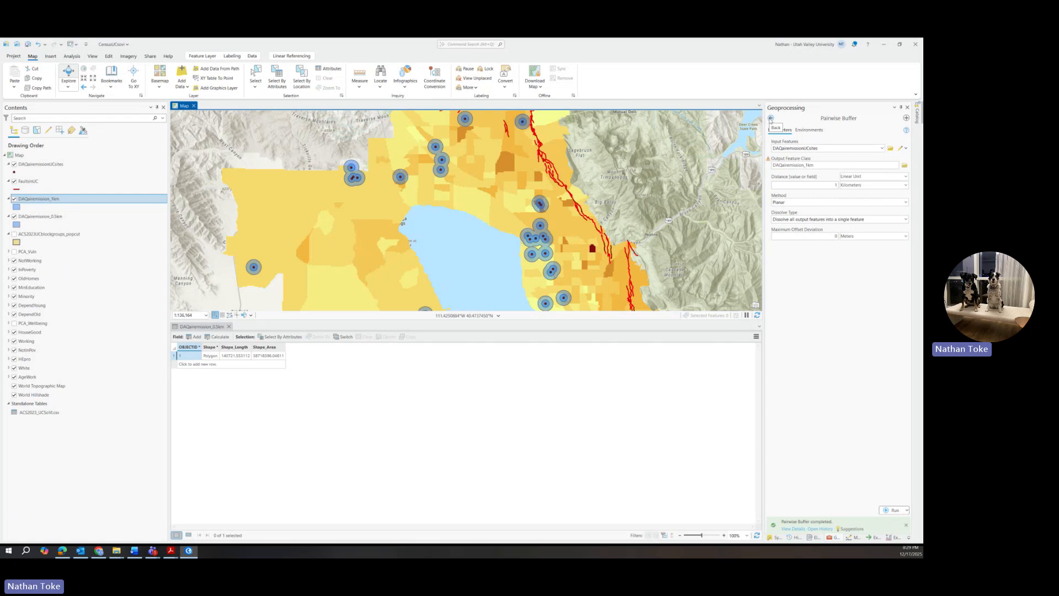
Step: Back out of Pairwise Buffer, open the Edit tab, and try tool searches for 'cut' and 'un'
click(770, 119)
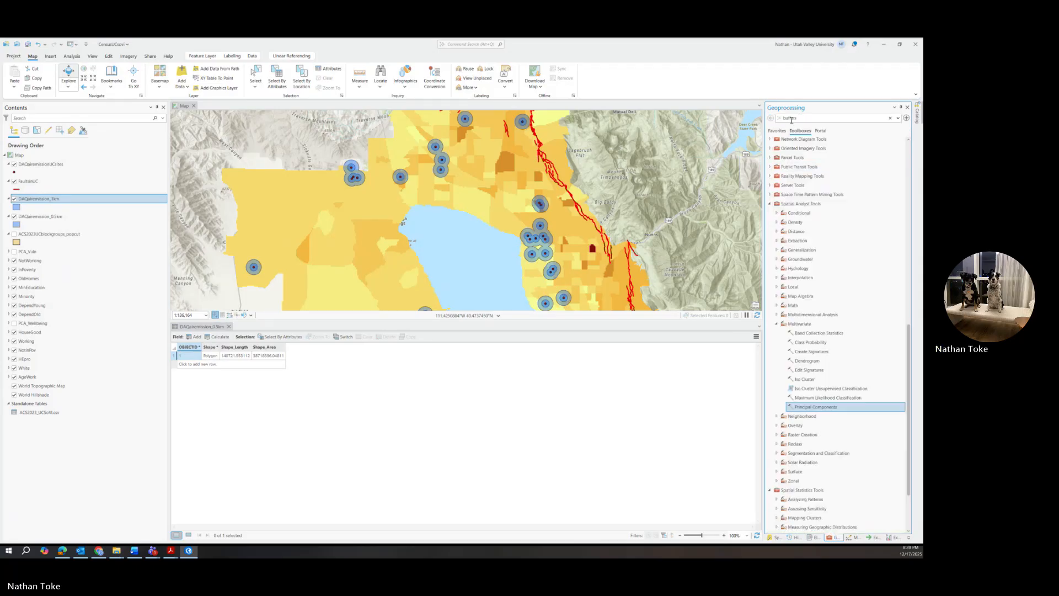
double_click(791, 118)
text(cut)
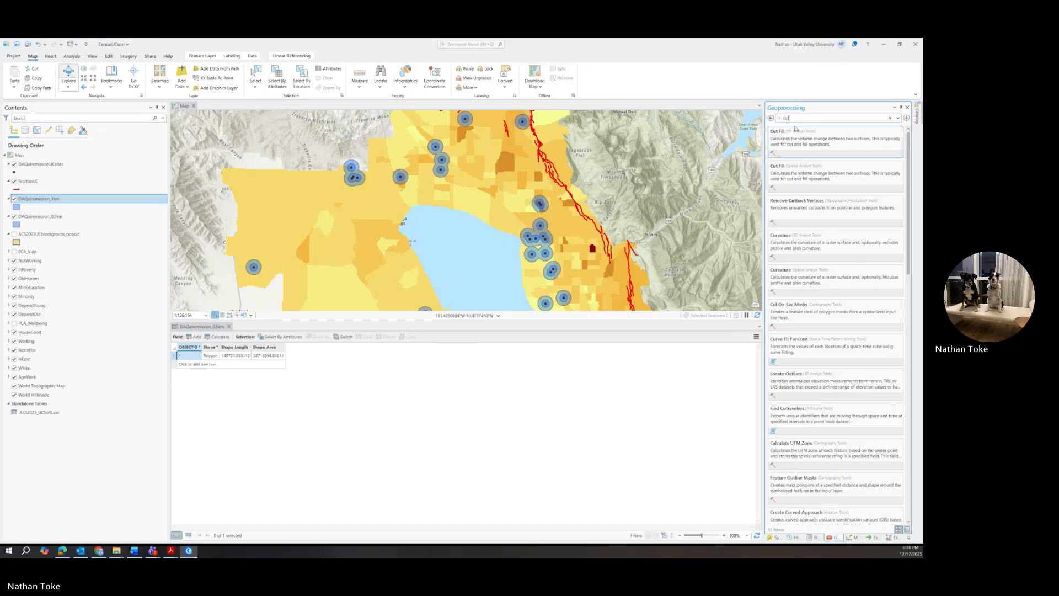
click(109, 57)
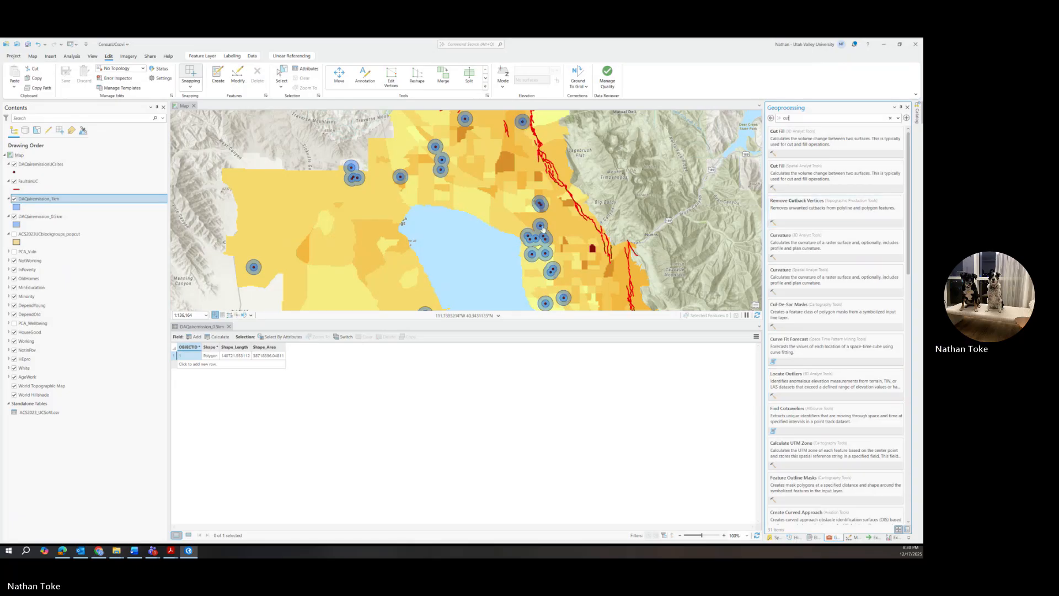
double_click(800, 120)
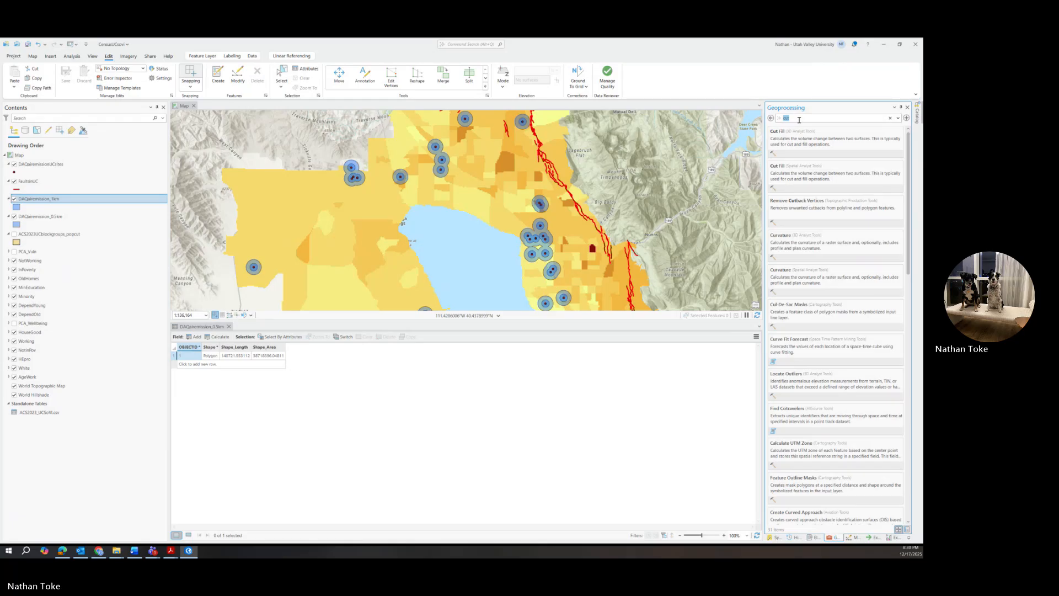
text(u)
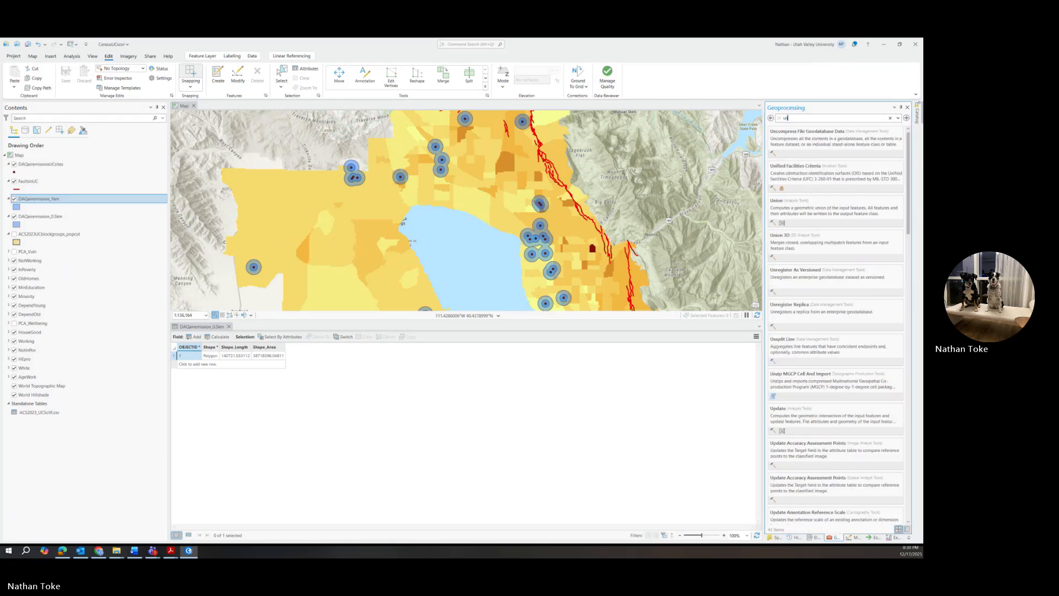
text(n)
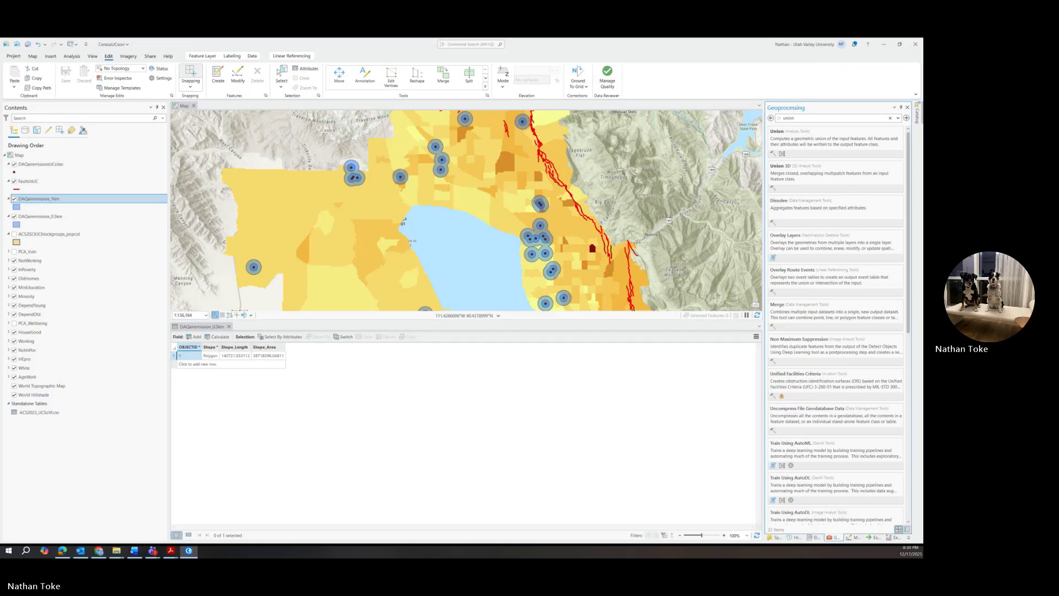
key(BackSpace)
key(BackSpace)
key(BackSpace)
key(BackSpace)
key(BackSpace)
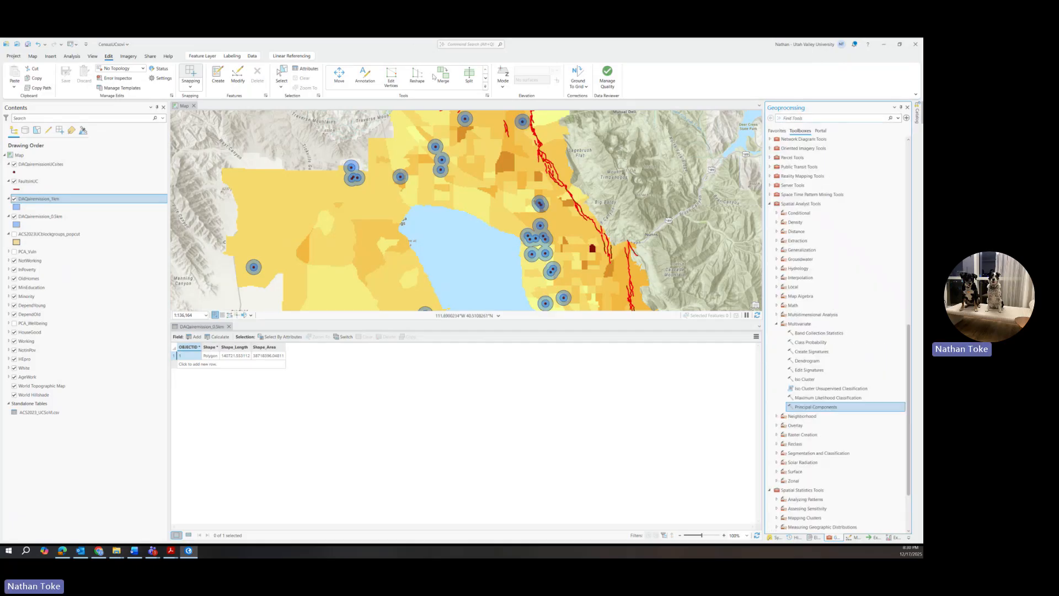
Step: Page through the Edit tab's Tools gallery row by row
click(486, 78)
click(486, 78)
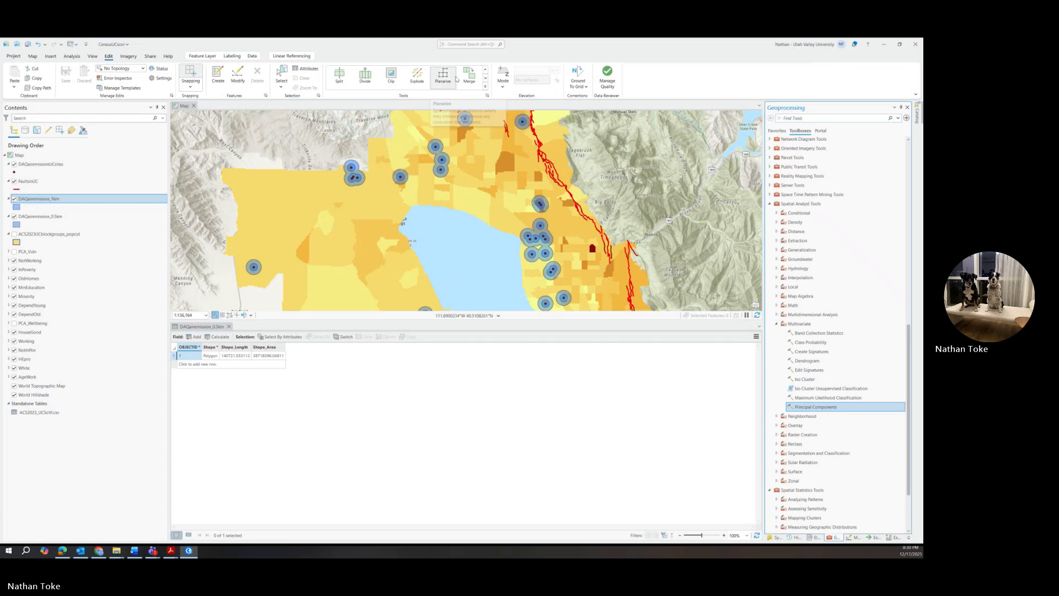
click(485, 80)
click(484, 79)
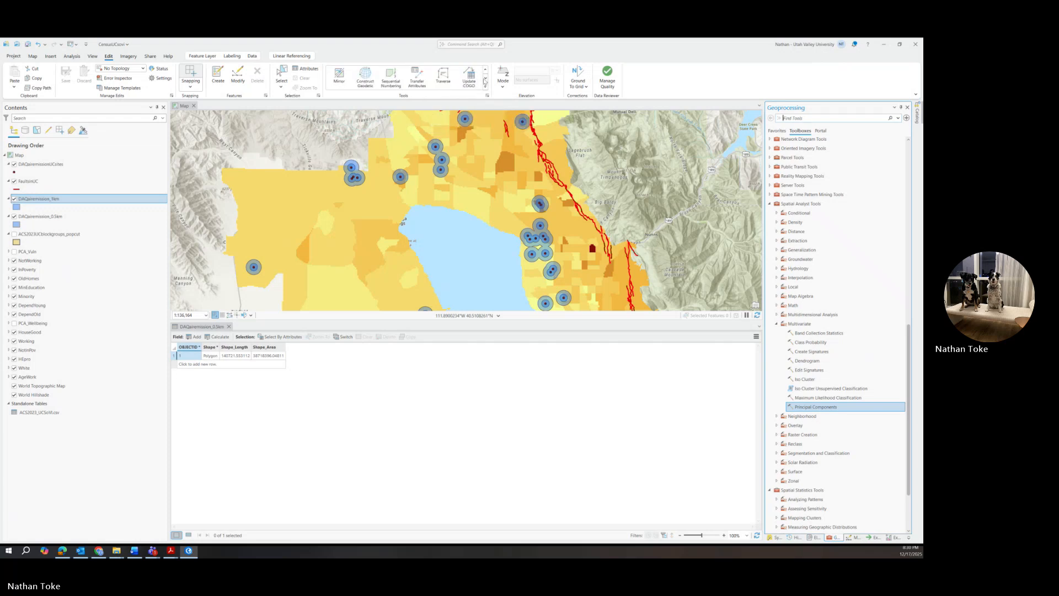
click(485, 80)
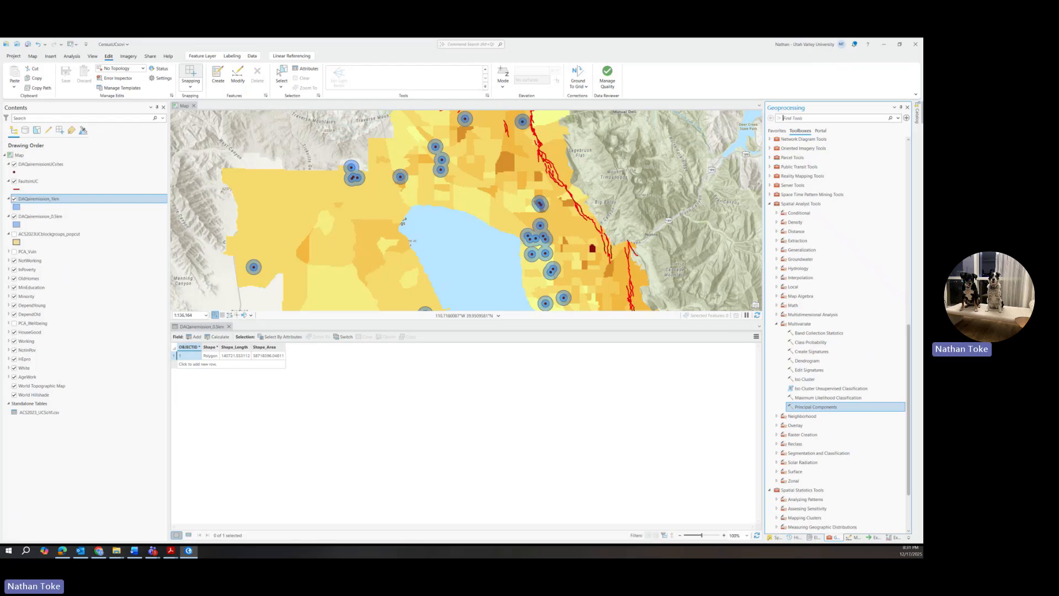
Step: Google 'cutting features within another feature GIS' in Chrome, then return to ArcGIS Pro
key(alt+Tab)
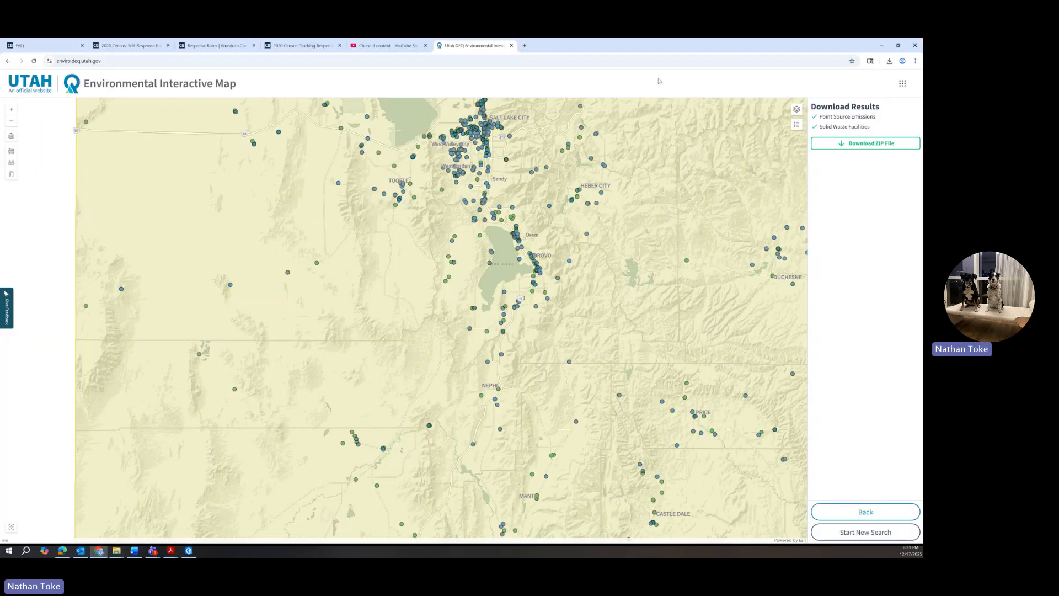
click(525, 46)
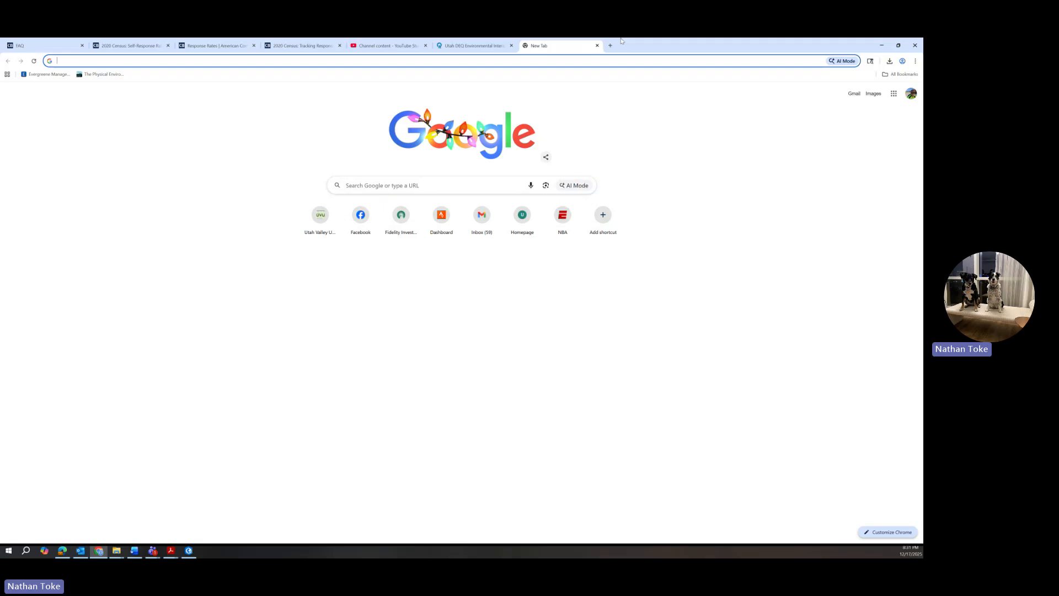
text(cutin)
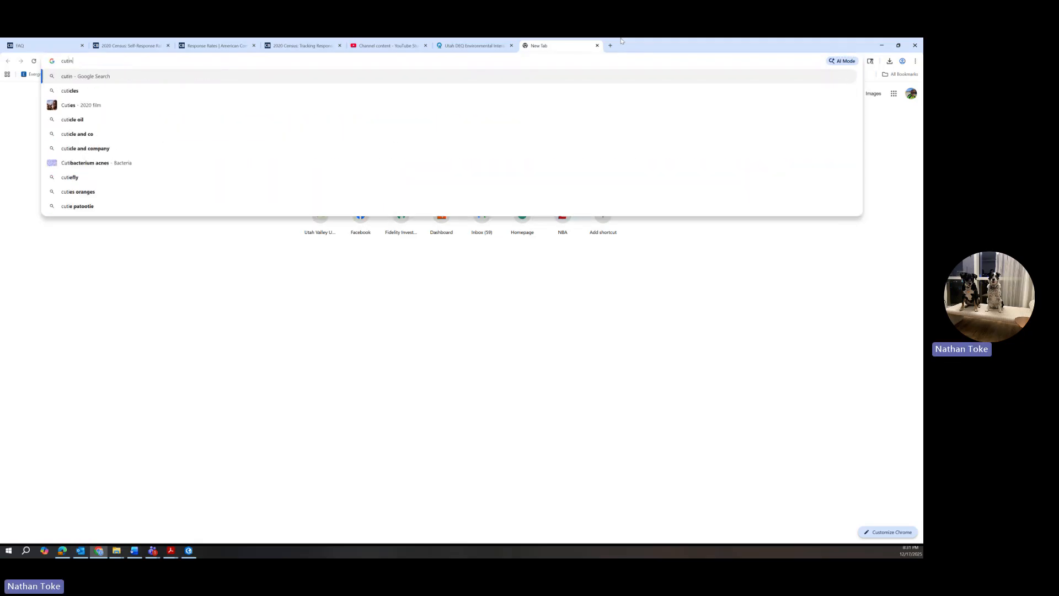
text(g f)
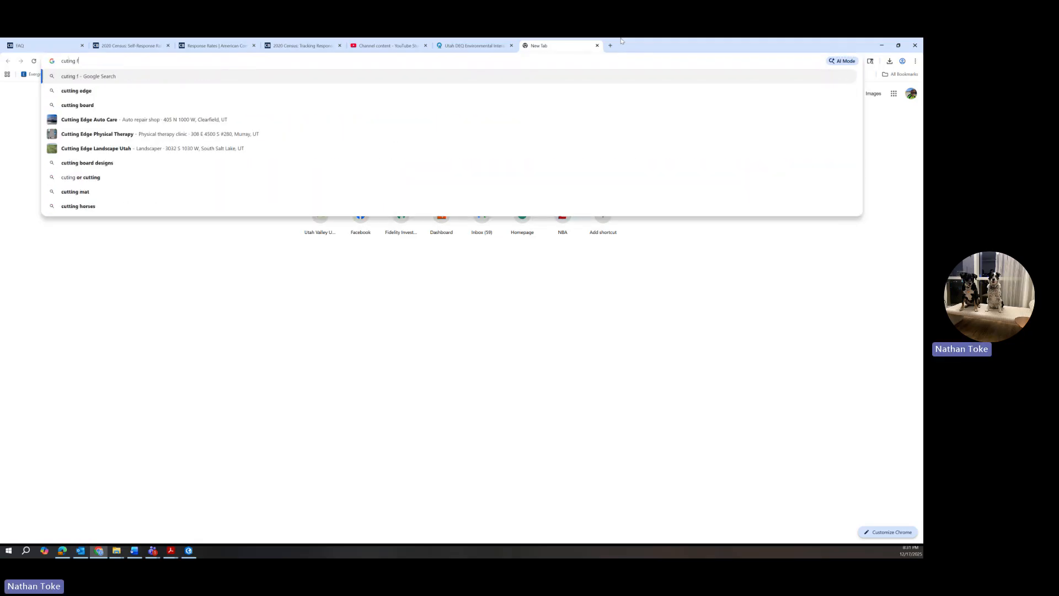
text(eatures within )
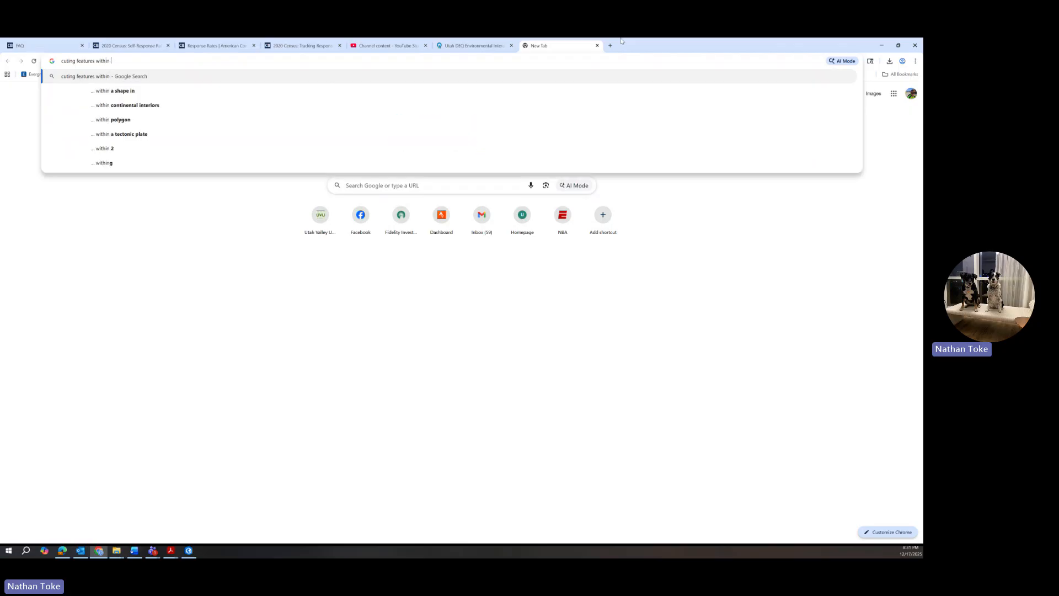
text(another feature)
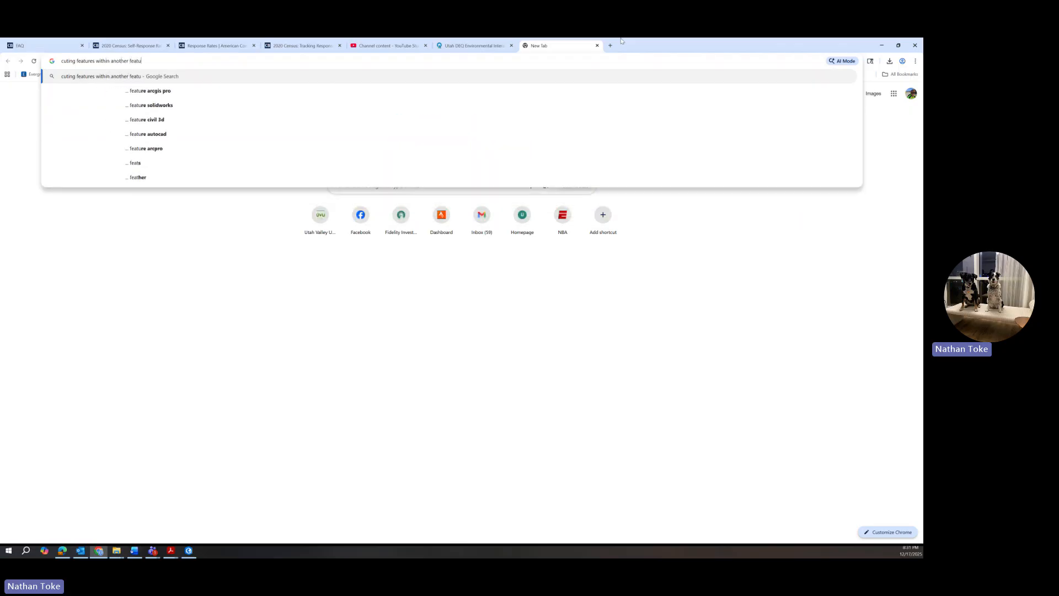
key(Return)
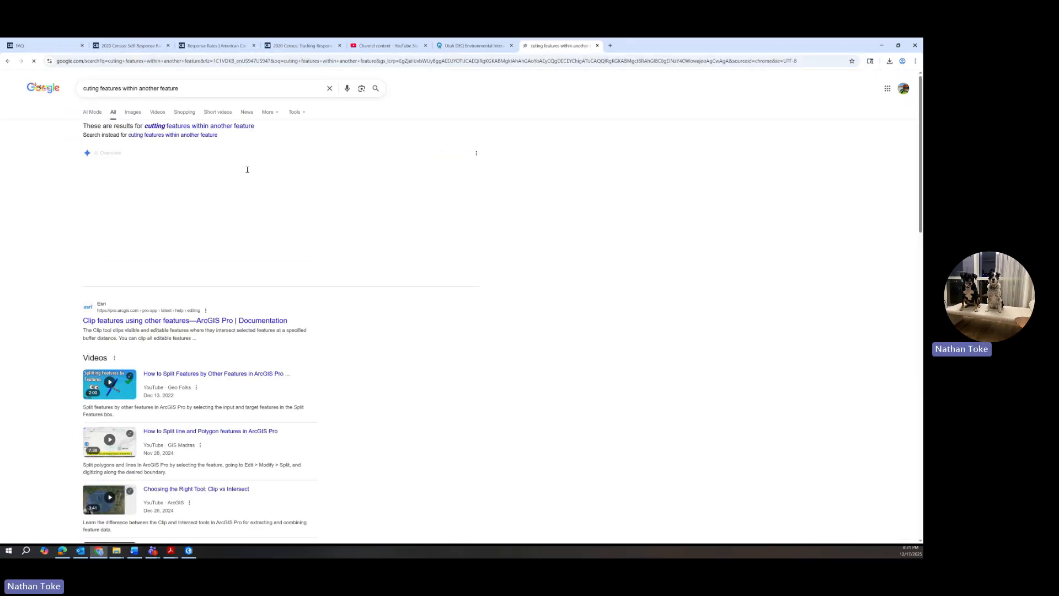
click(198, 84)
text(GIS)
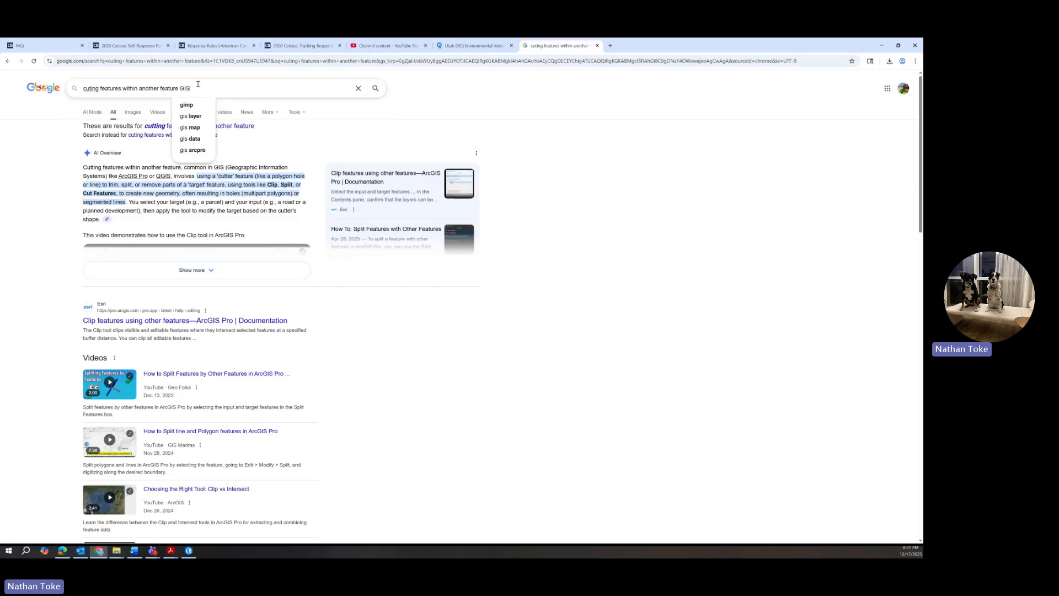
key(Return)
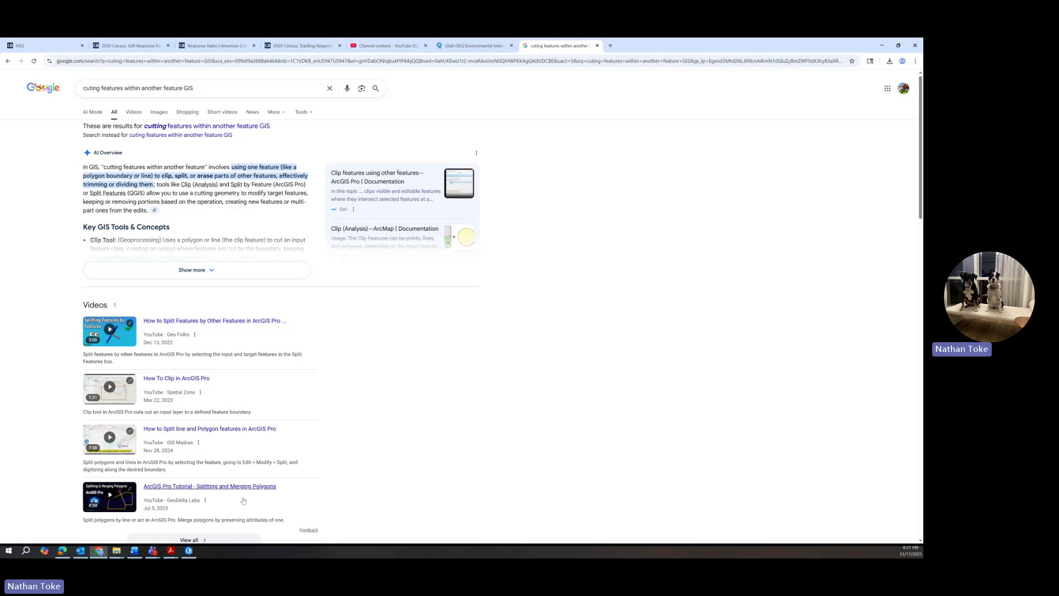
click(187, 552)
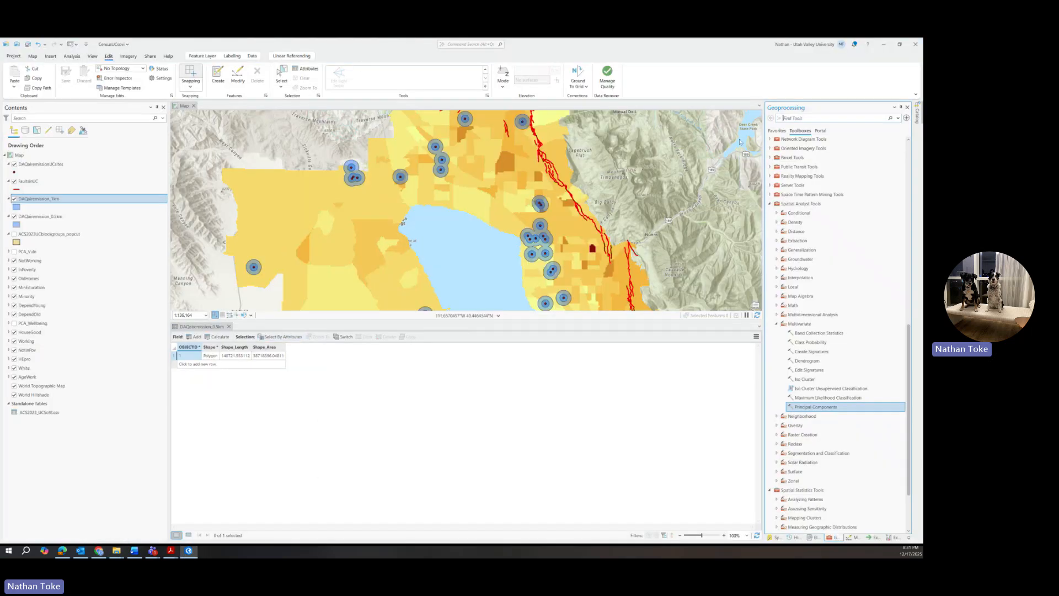
Step: Open Pairwise Erase with DAQairemission_1km as input and DAQairemission_0.5km as the erase layer
click(800, 118)
text(erase)
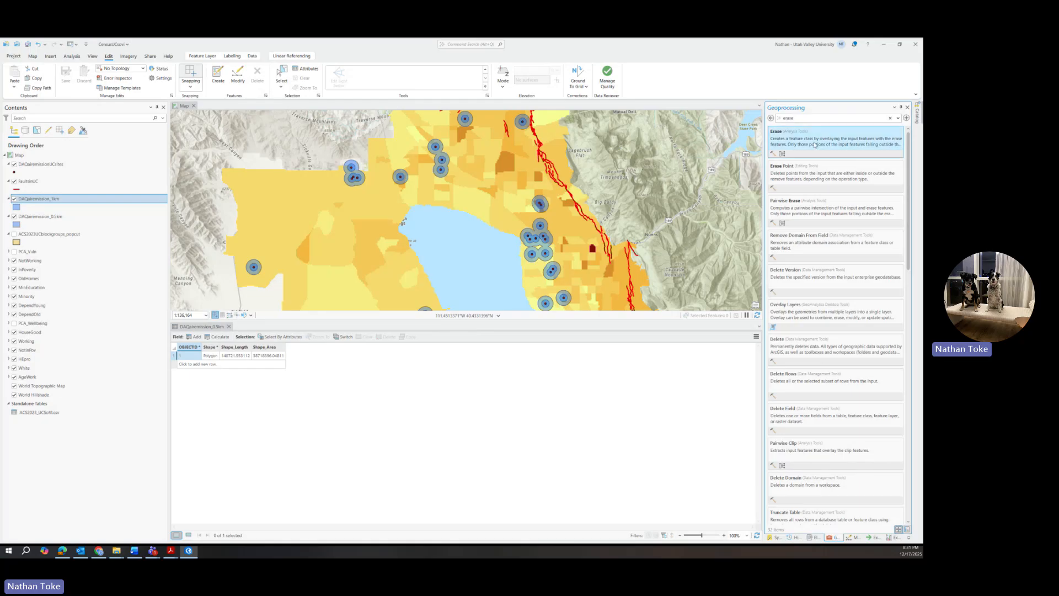
click(778, 133)
click(897, 164)
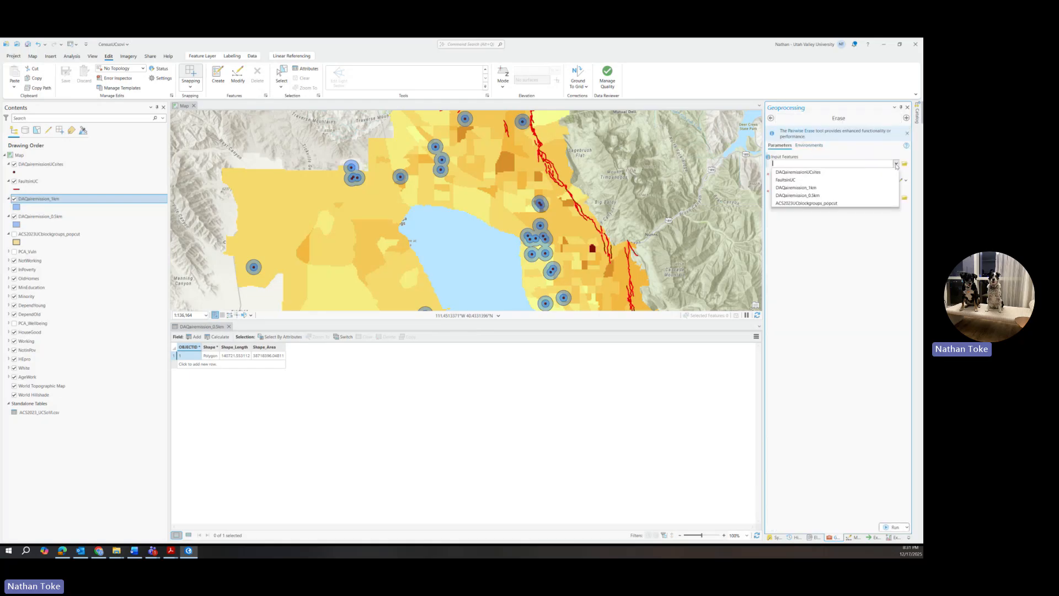
click(813, 188)
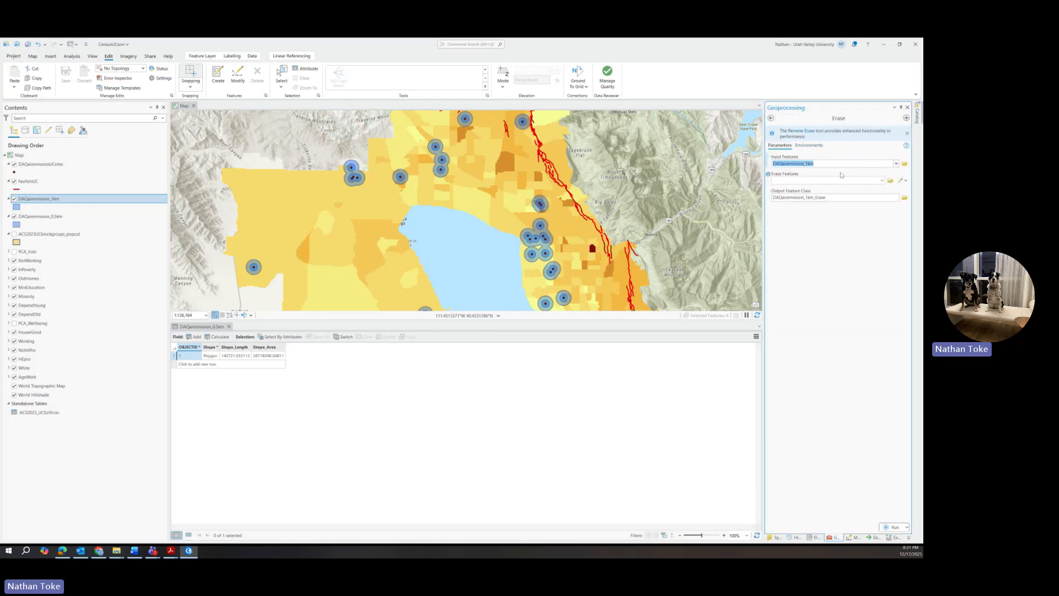
click(810, 134)
click(811, 148)
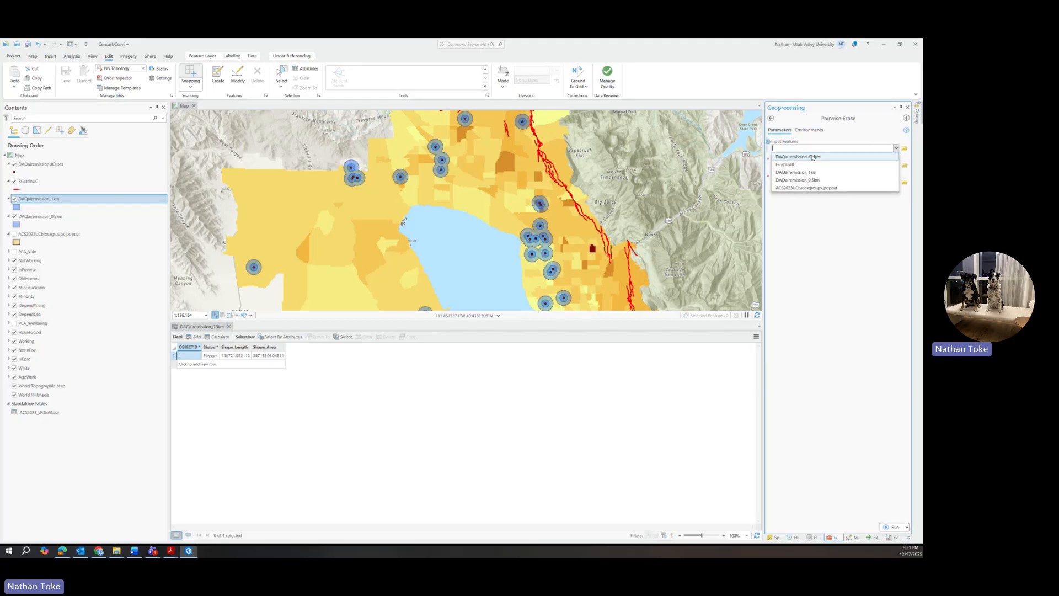
click(810, 172)
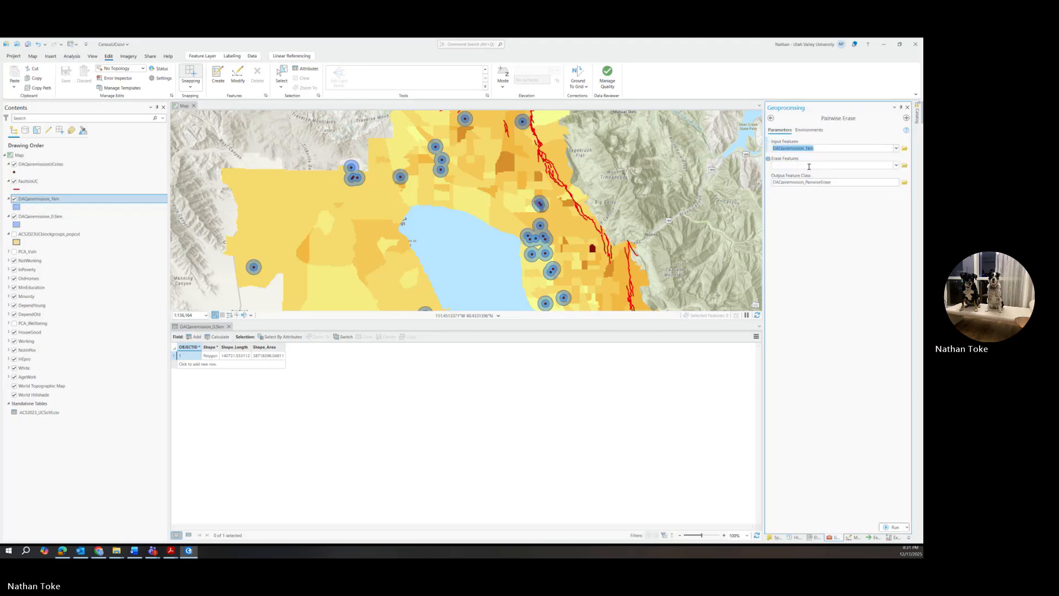
click(895, 166)
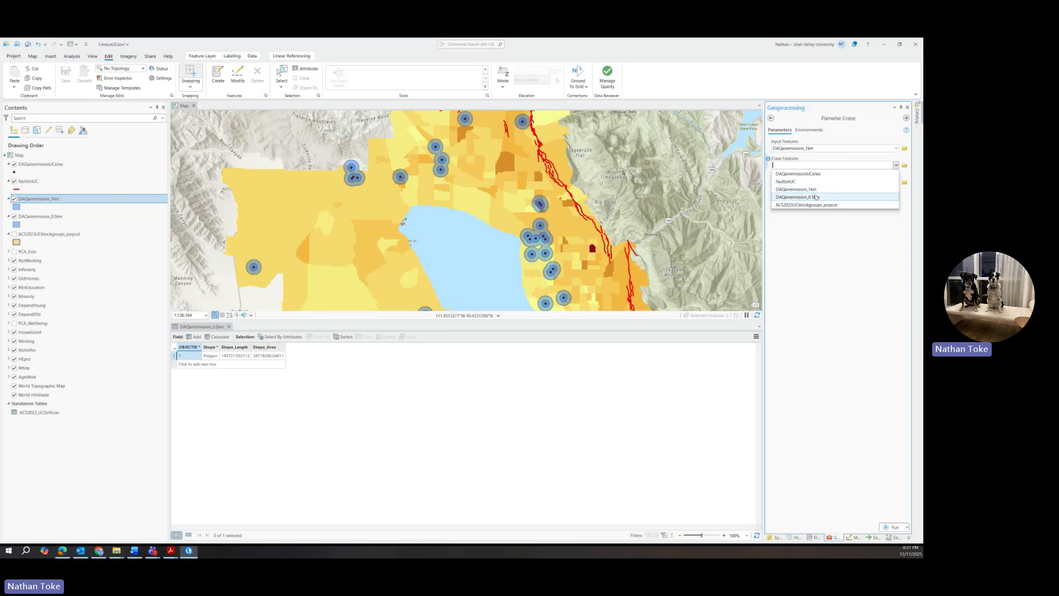
click(811, 190)
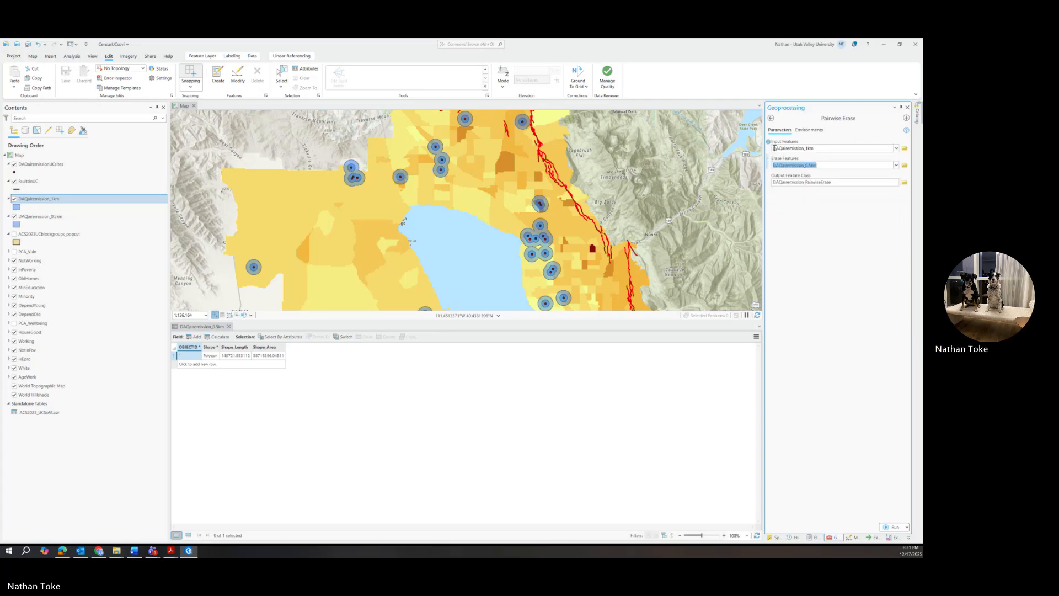
mouse_move(769, 142)
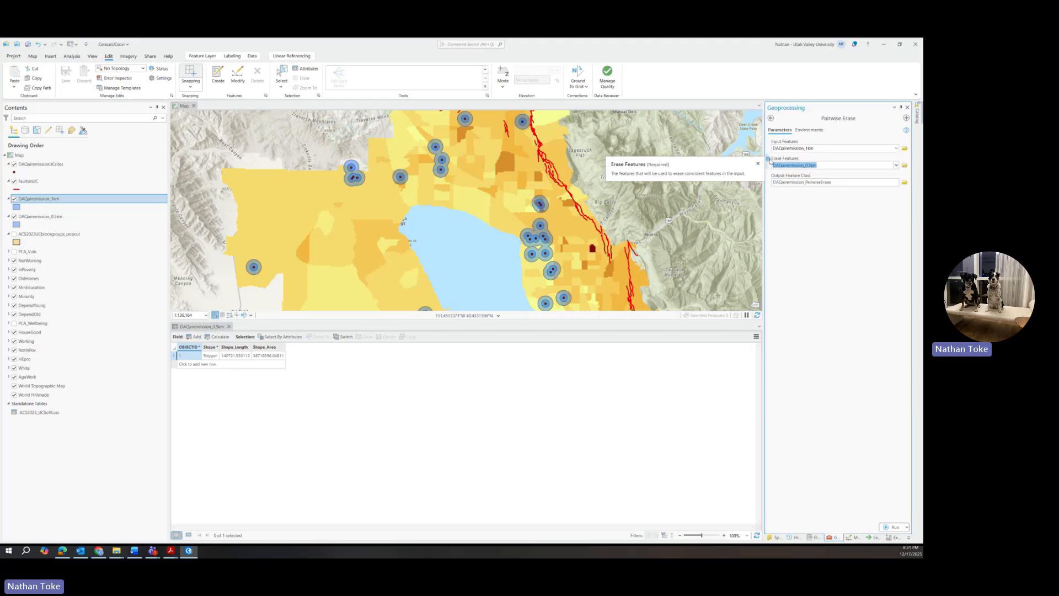
Step: Name the output DAQairemission_05_1km and run the erase
click(834, 192)
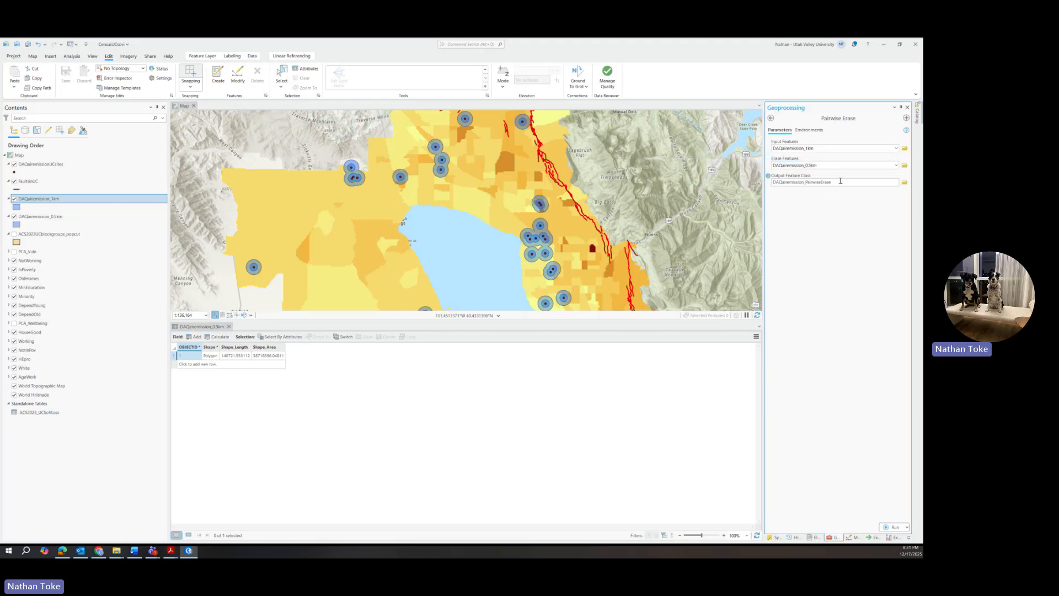
click(838, 182)
drag(834, 182, 874, 183)
text(1kmo)
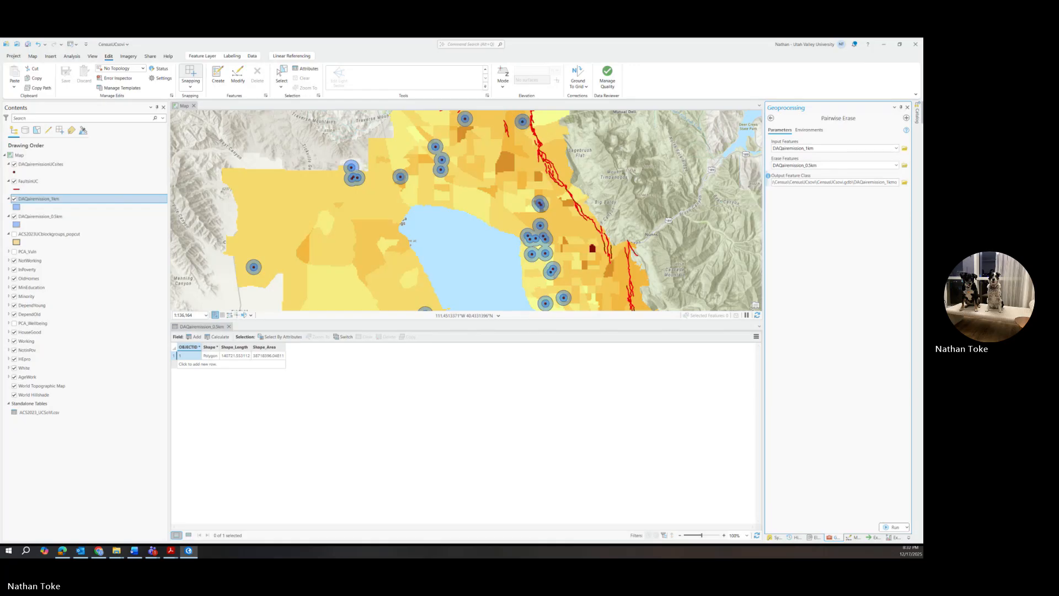
key(BackSpace)
key(BackSpace)
key(BackSpace)
key(BackSpace)
text(0.5)
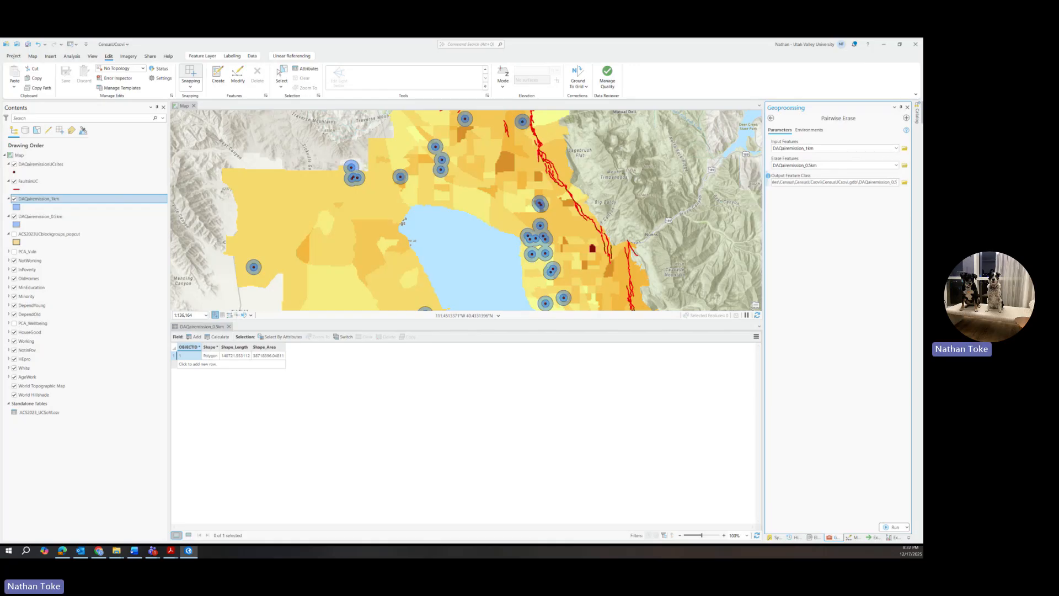
text(_1km)
click(893, 527)
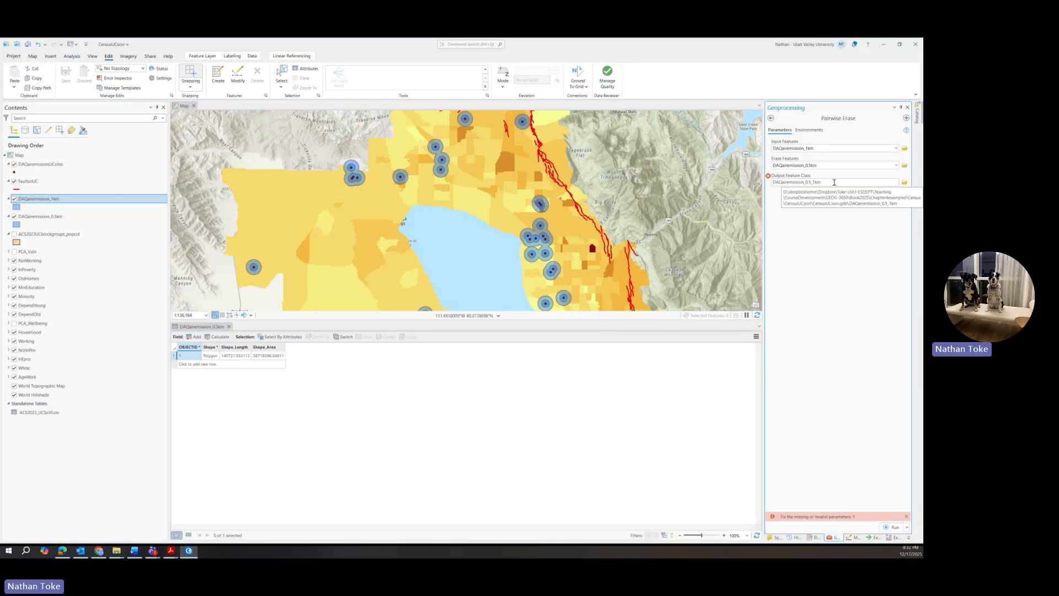
click(892, 182)
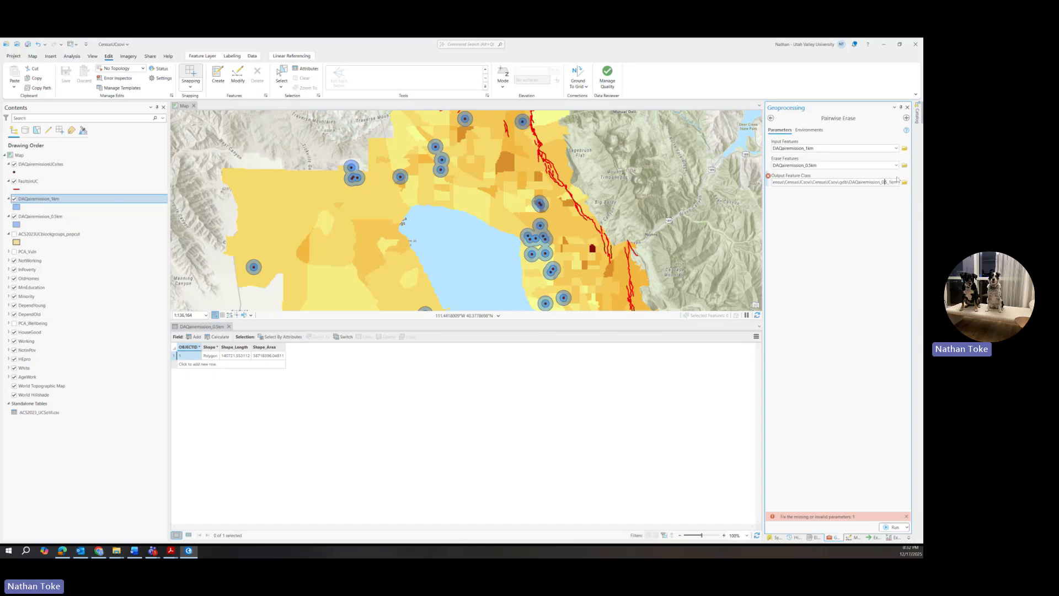
key(Delete)
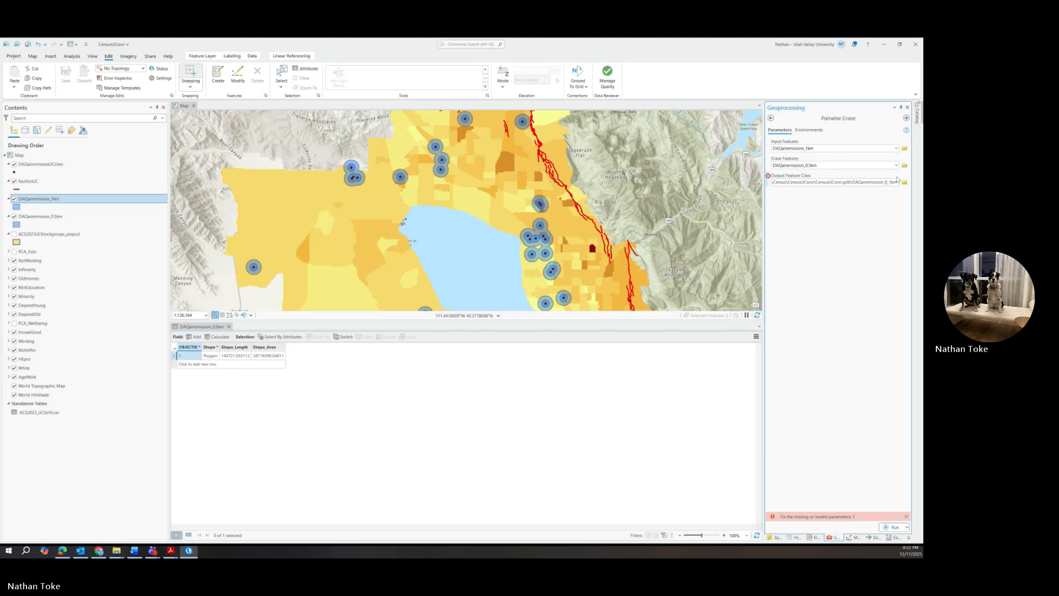
text(5)
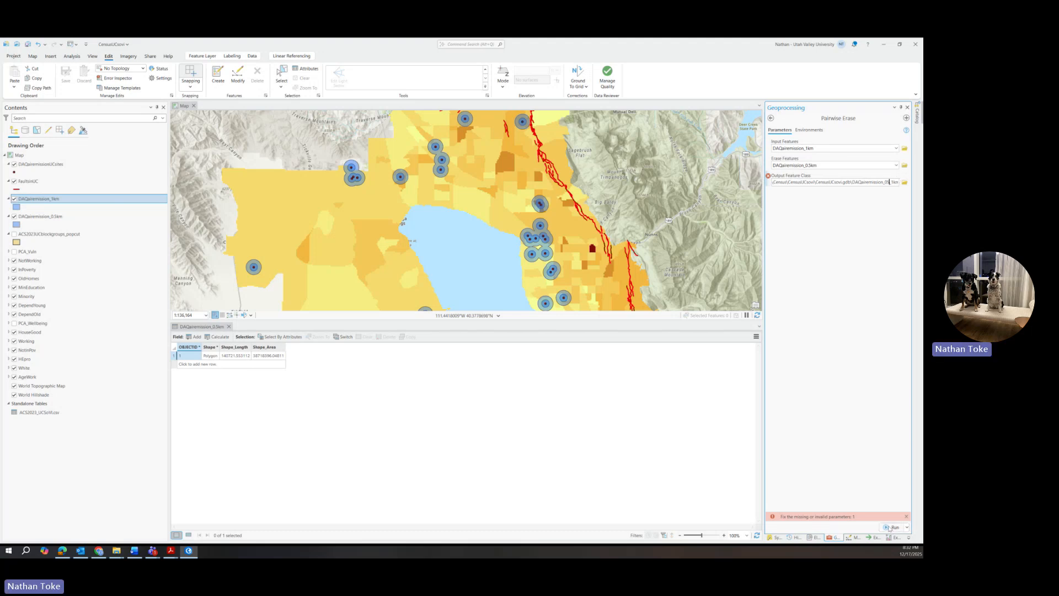
click(891, 528)
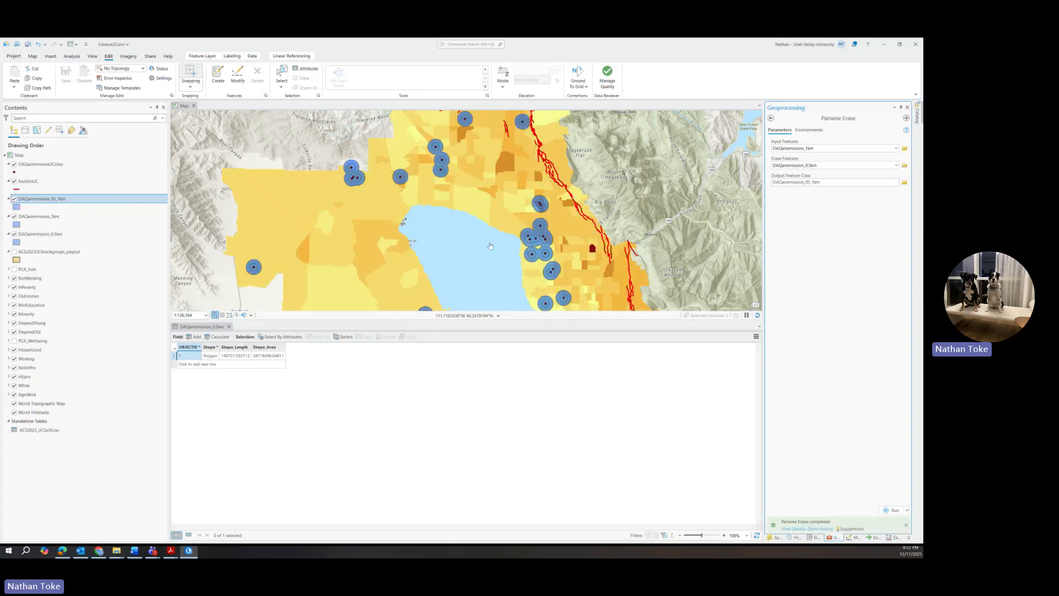
Step: Hide both buffer layers and fill the DAQairemission_05_1km rings grey
click(14, 216)
click(15, 233)
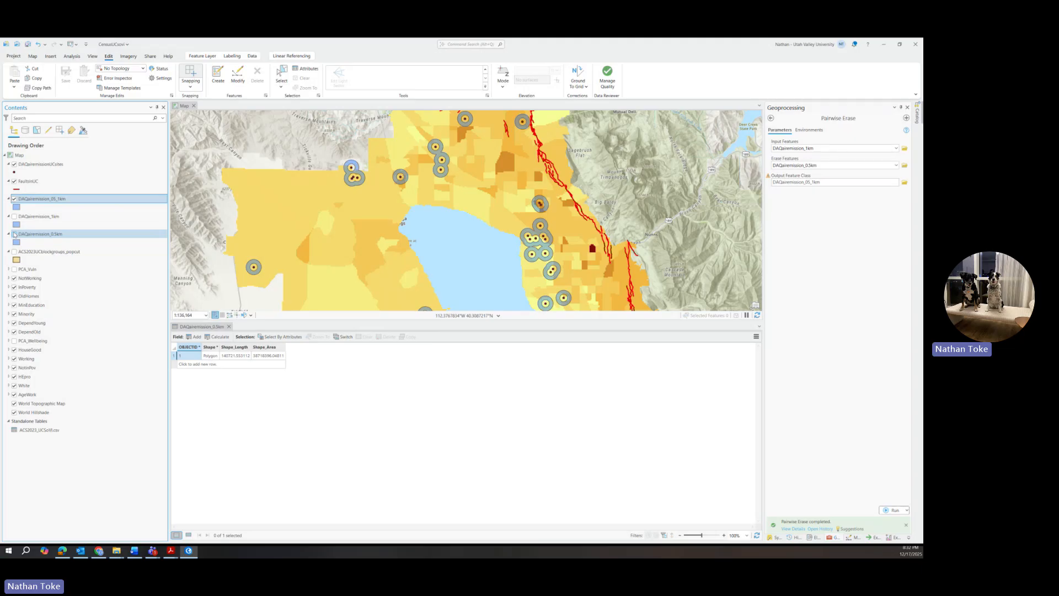
click(16, 207)
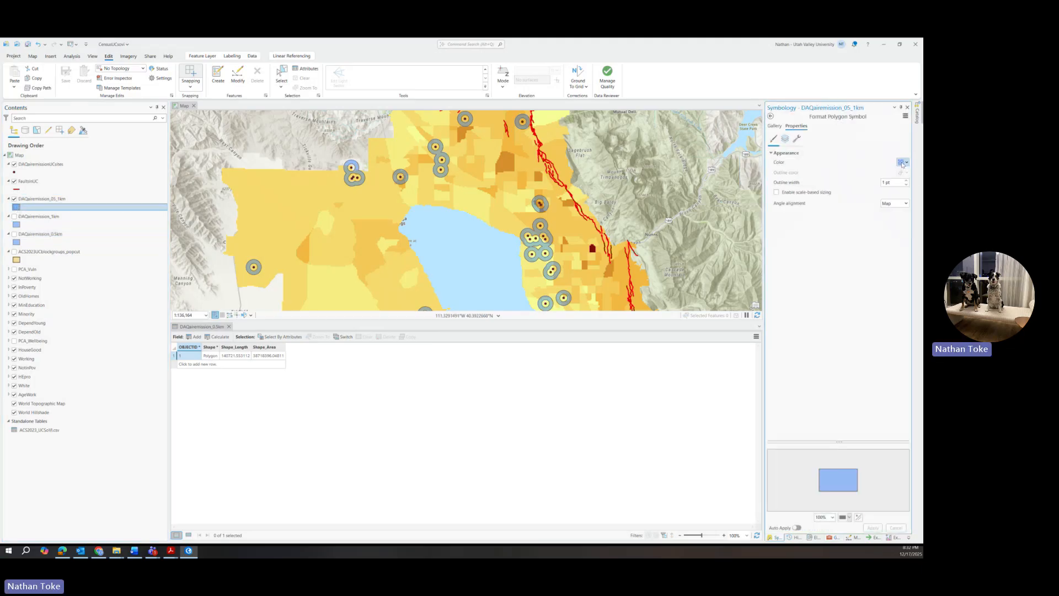
click(902, 162)
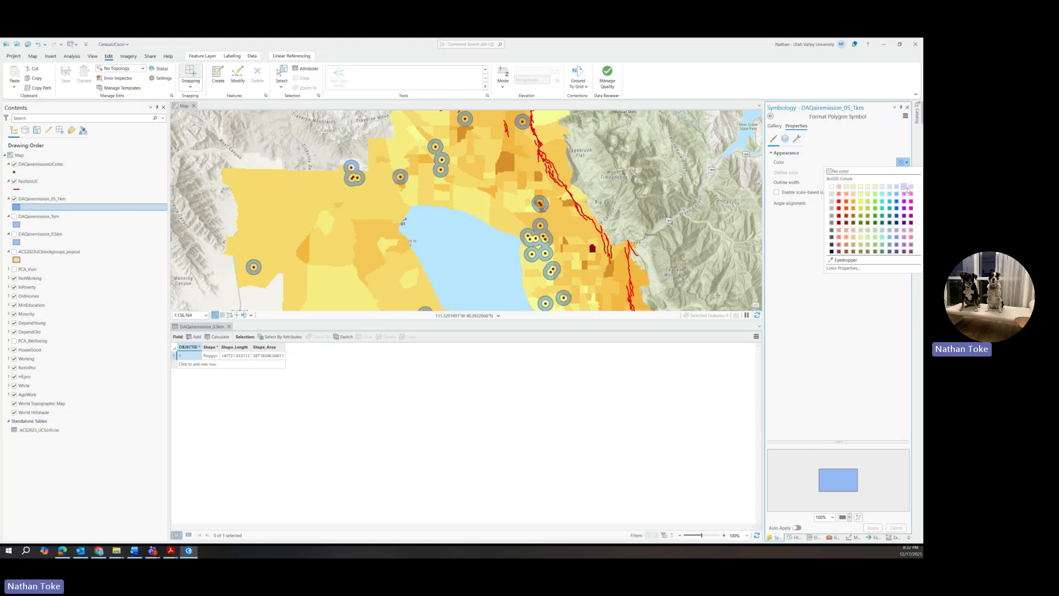
click(831, 224)
click(872, 527)
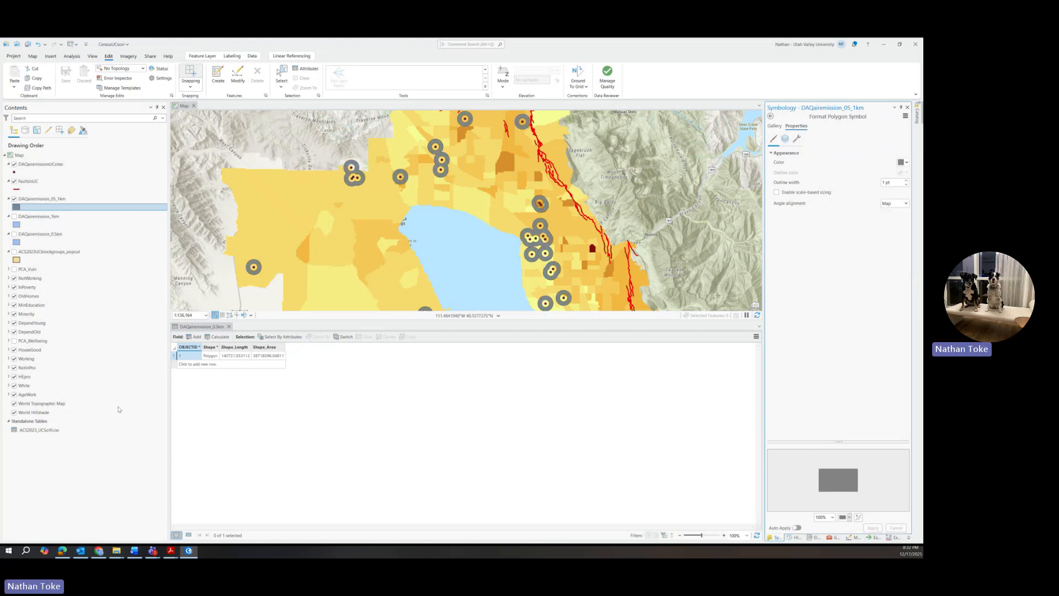
Step: Show the 0.5 km buffers again and return the right pane to the Geoprocessing toolbox list
click(14, 235)
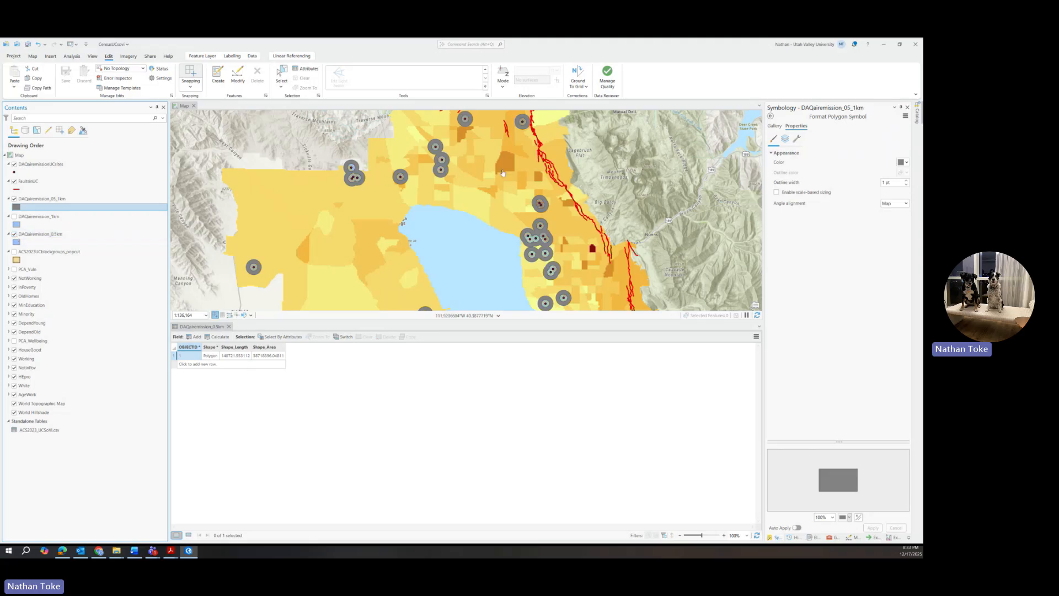
drag(490, 171, 483, 225)
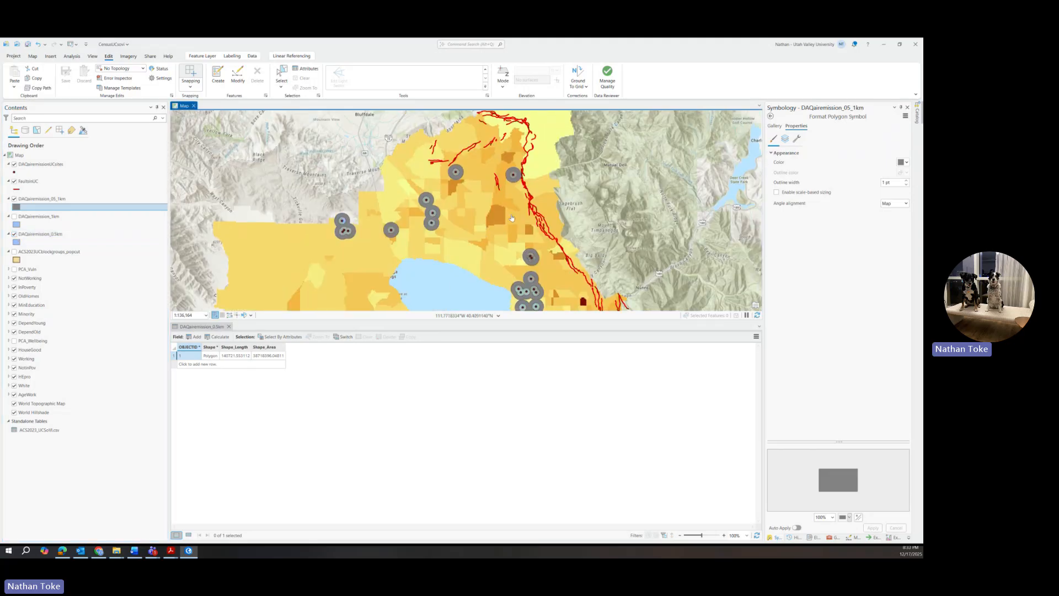
click(770, 117)
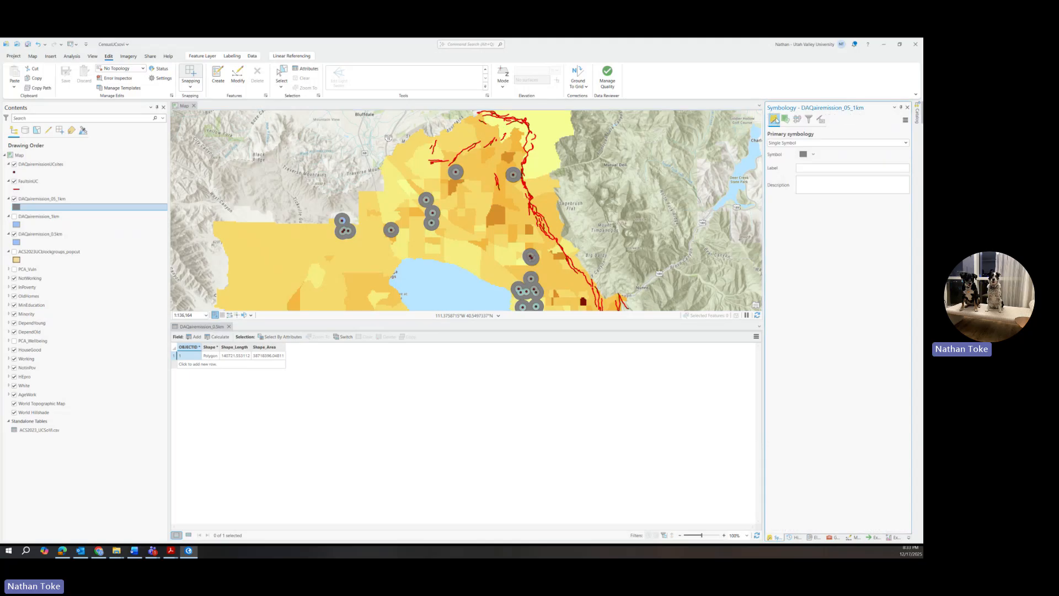
click(830, 537)
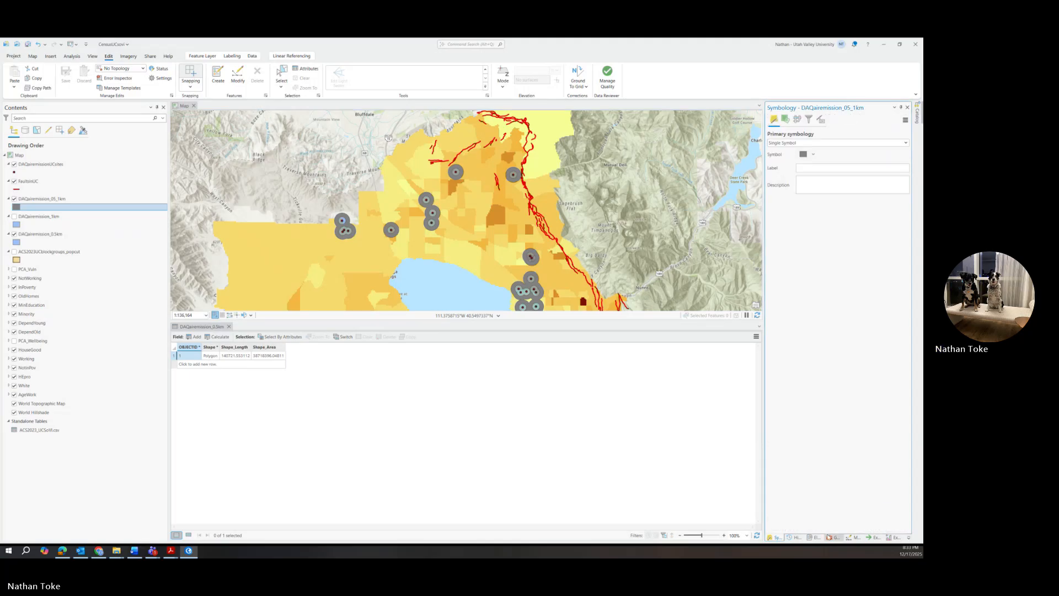
click(771, 118)
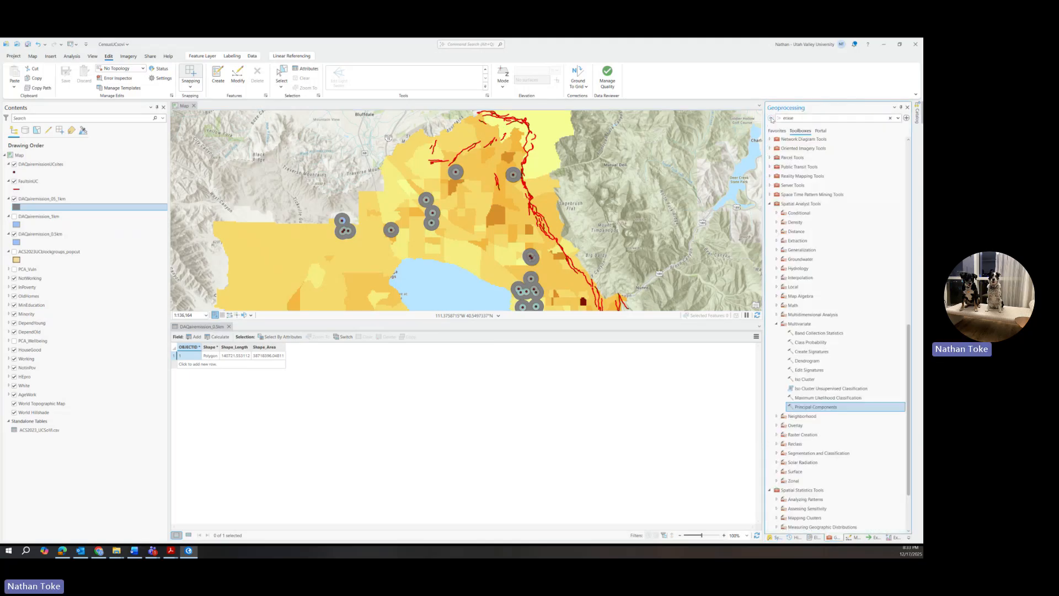
Step: Open Pairwise Buffer with FaultsinUC as input and output named FaultsinUC_1km
double_click(795, 119)
text(buffer)
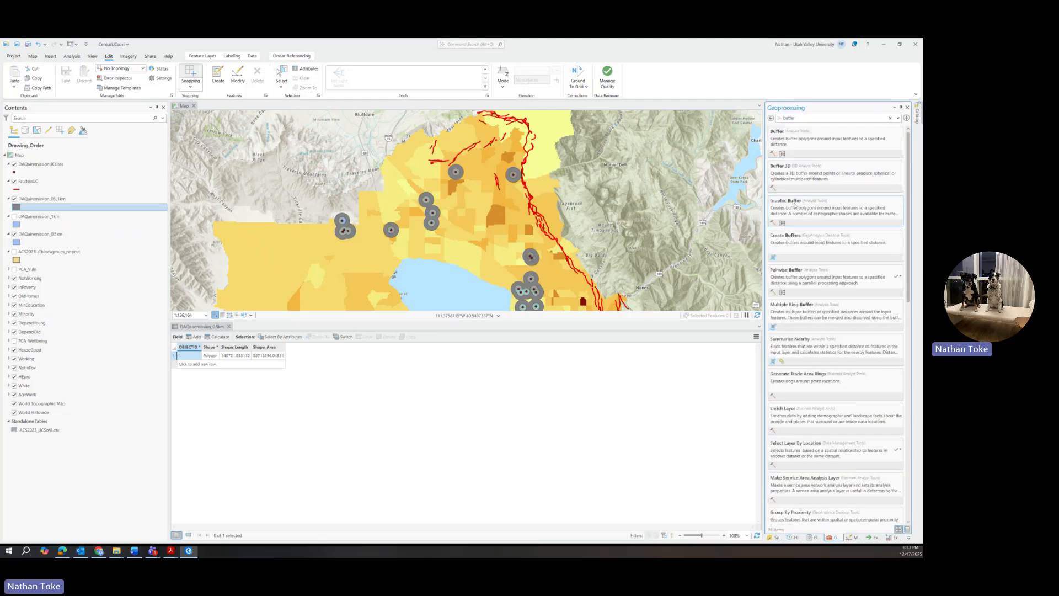
click(777, 133)
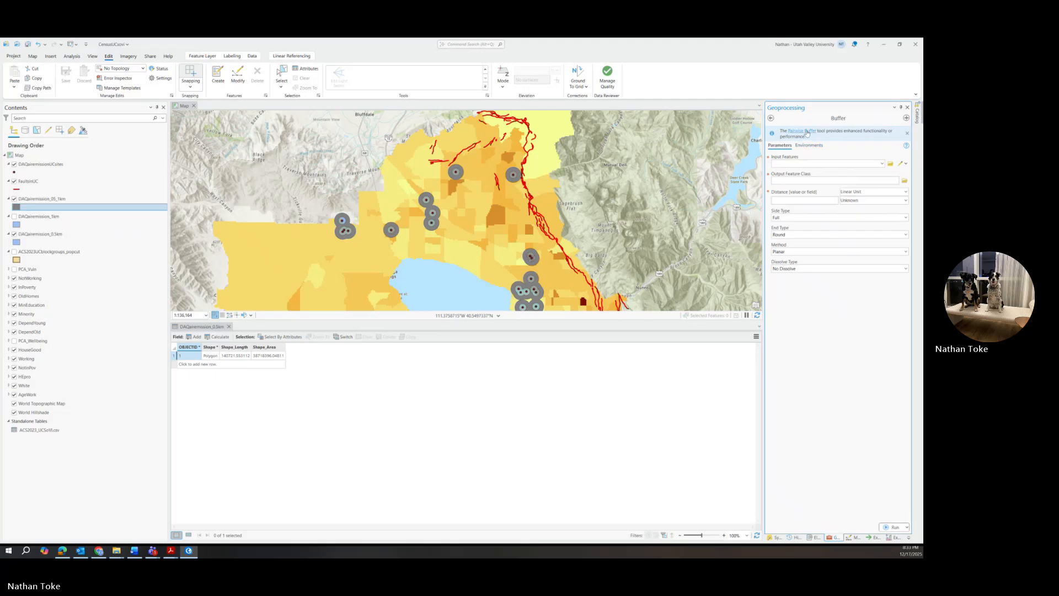
click(882, 148)
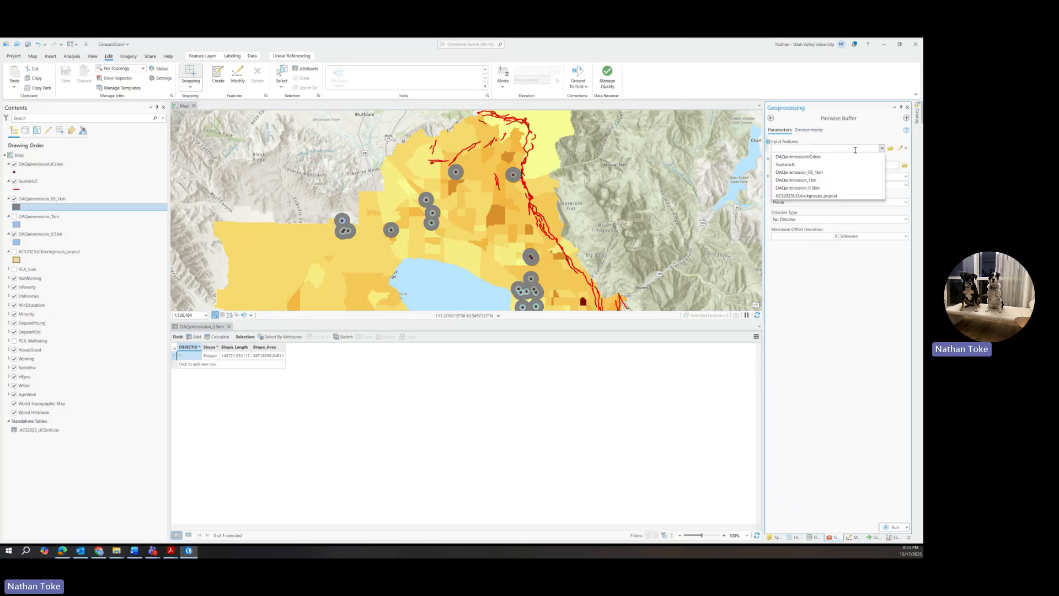
click(791, 165)
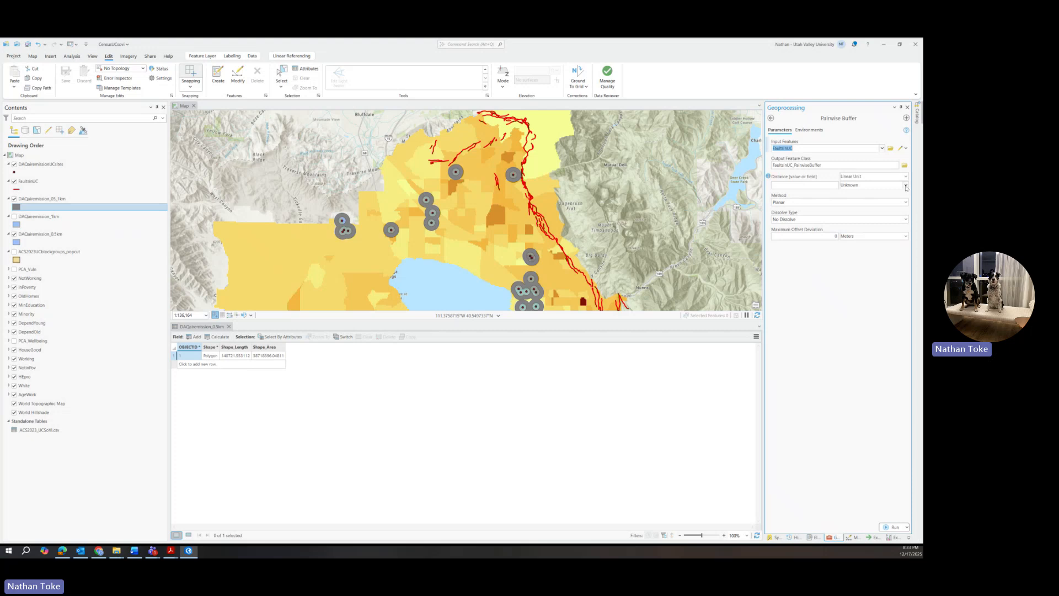
click(806, 165)
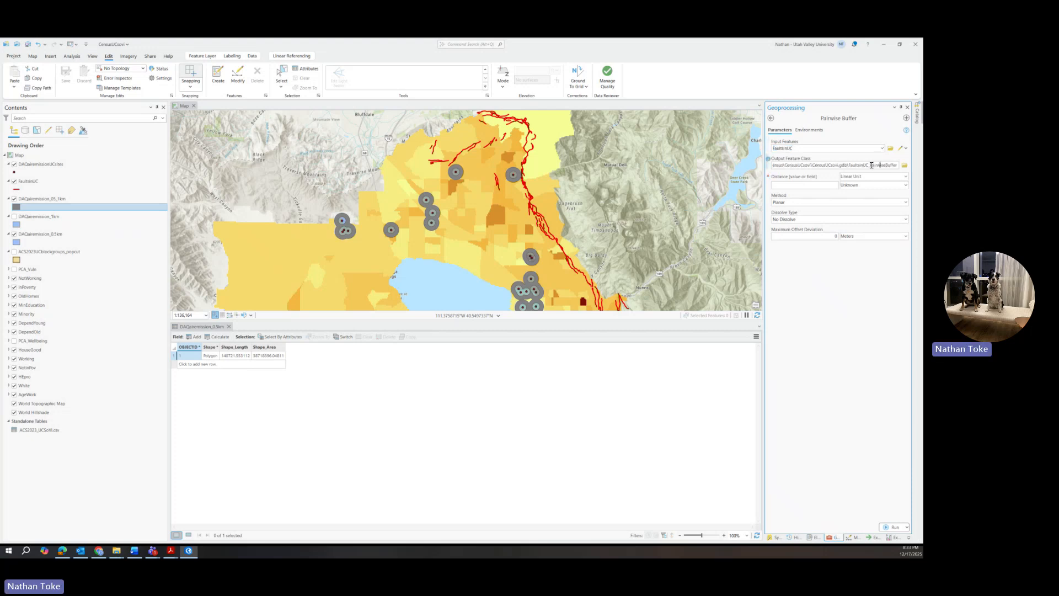
drag(870, 165, 915, 168)
key(BackSpace)
text(1km)
Step: Set distance to 1 Kilometers, dissolve all, method Geodesic, and run the buffer
click(801, 185)
click(845, 185)
click(848, 193)
click(906, 219)
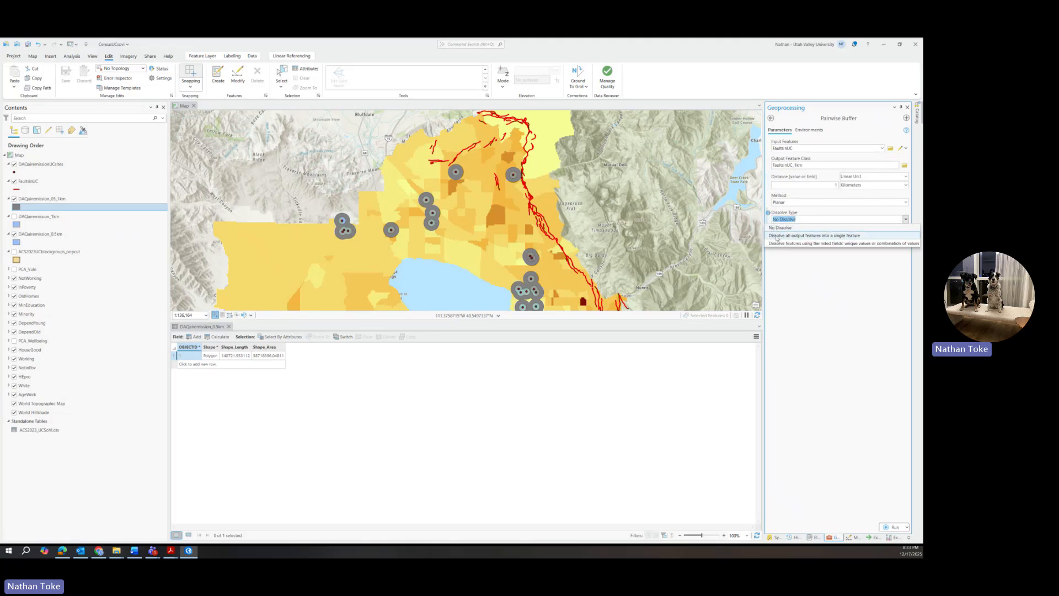
click(776, 236)
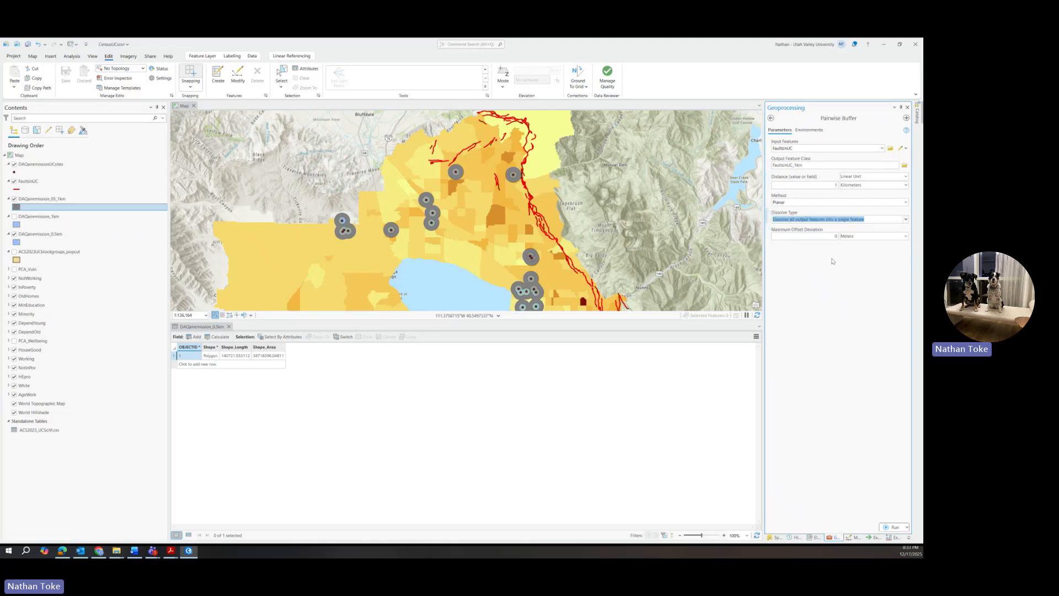
click(906, 203)
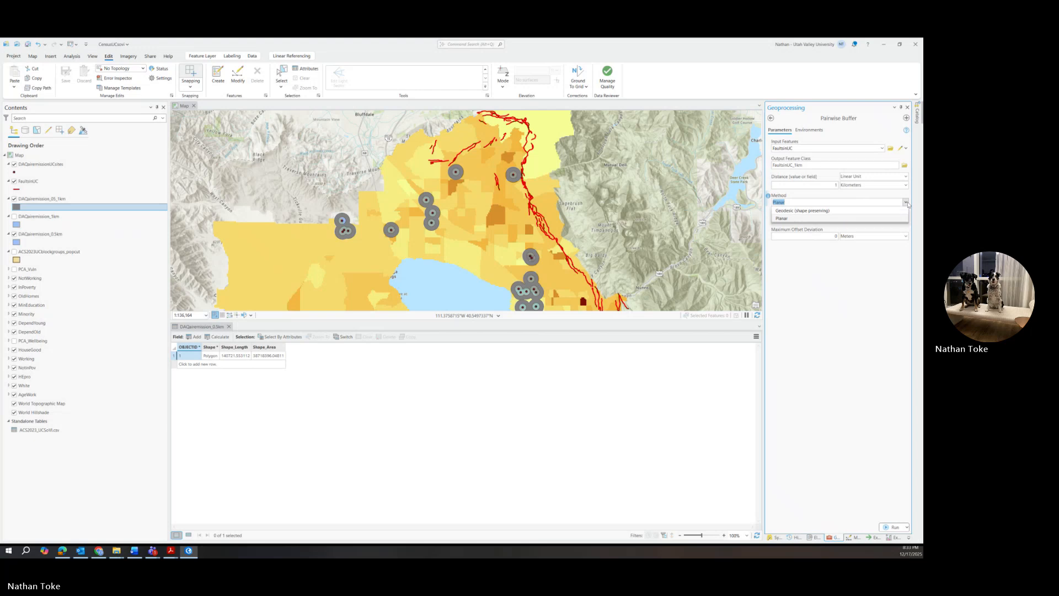
click(908, 204)
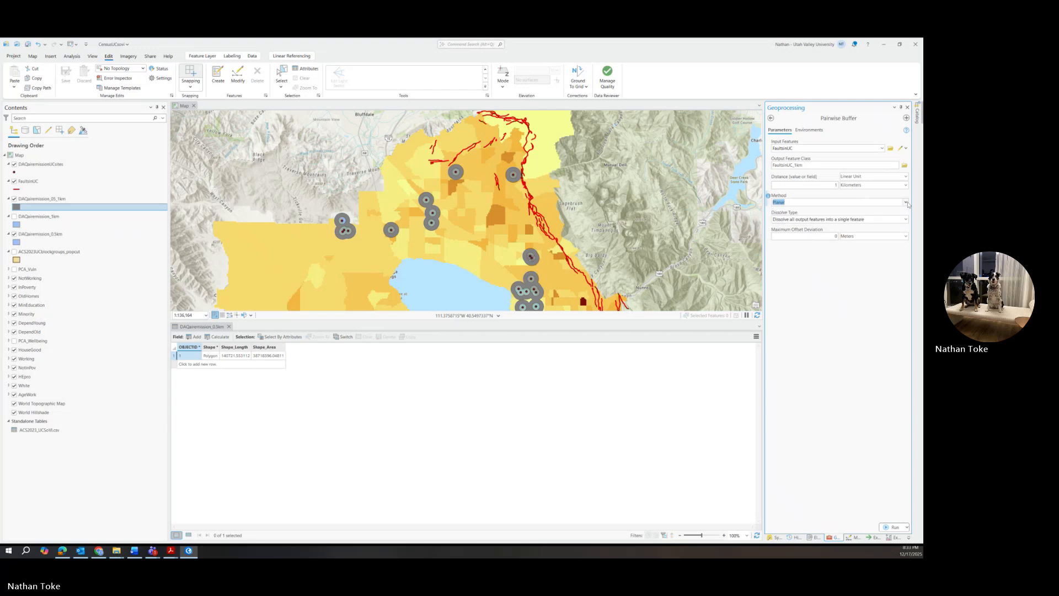
click(907, 204)
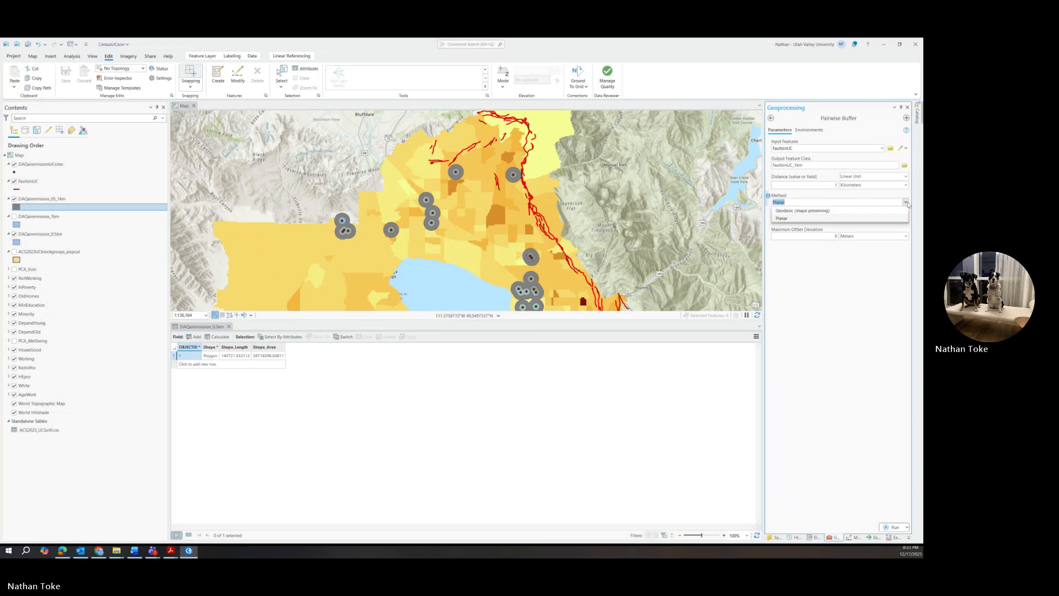
click(799, 212)
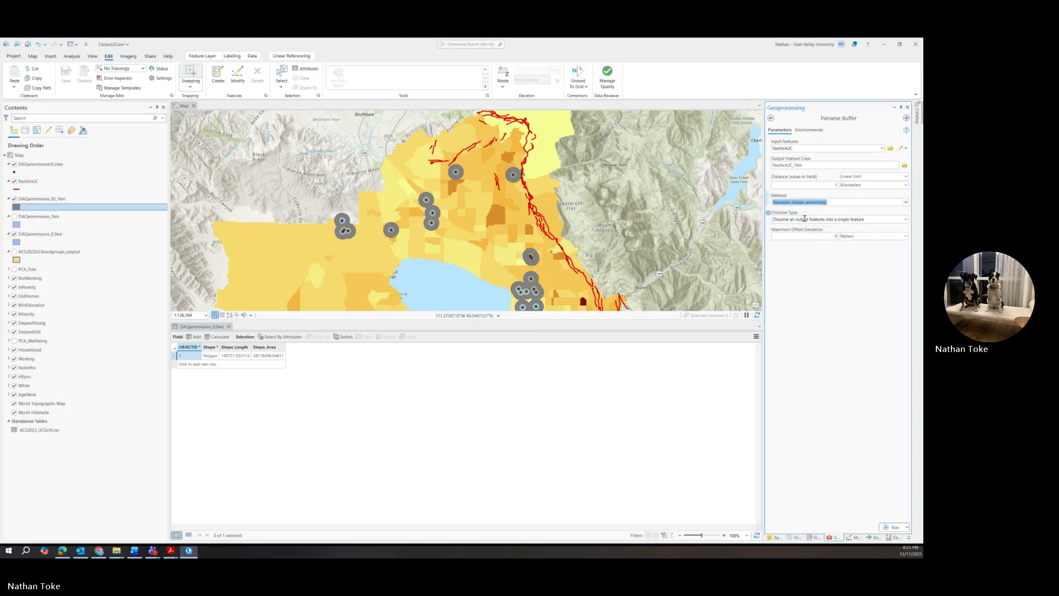
click(895, 528)
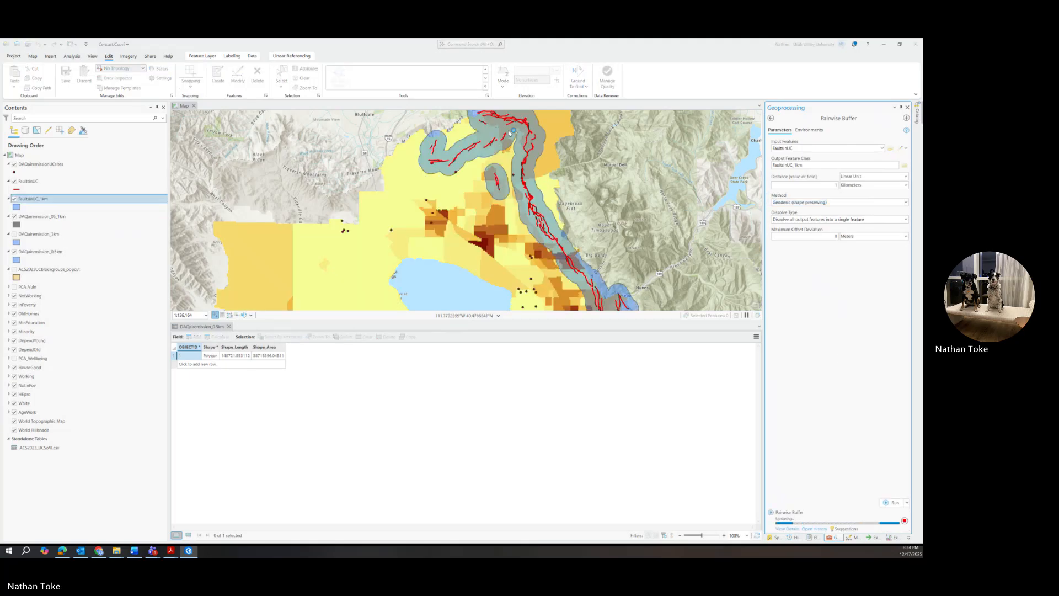
Step: Pan along the new fault buffers, then move DAQairemission_1km below World Hillshade in Contents
scroll(509, 165, down, 2)
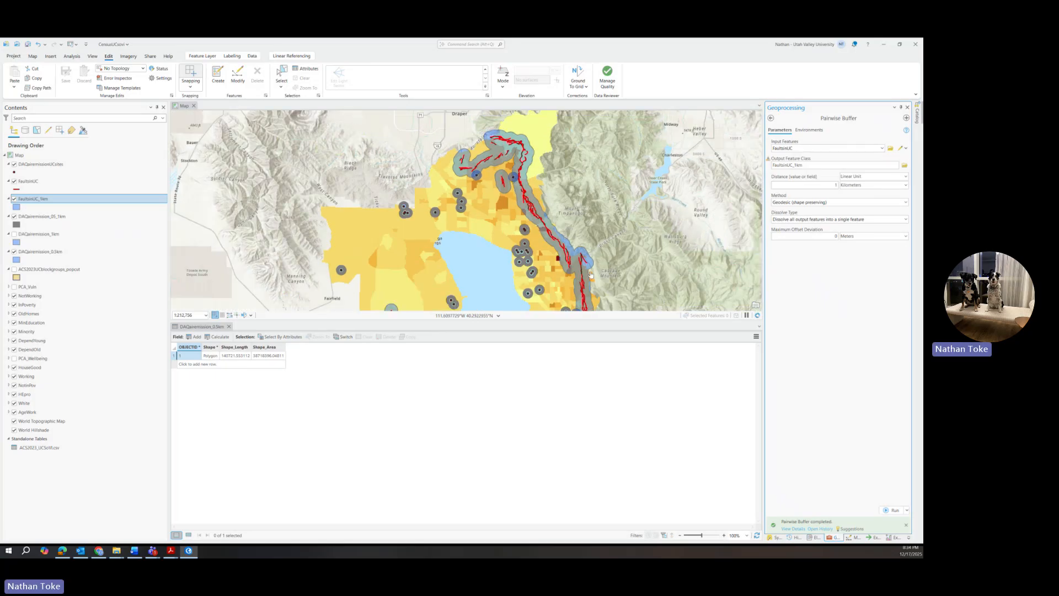
drag(557, 233, 574, 105)
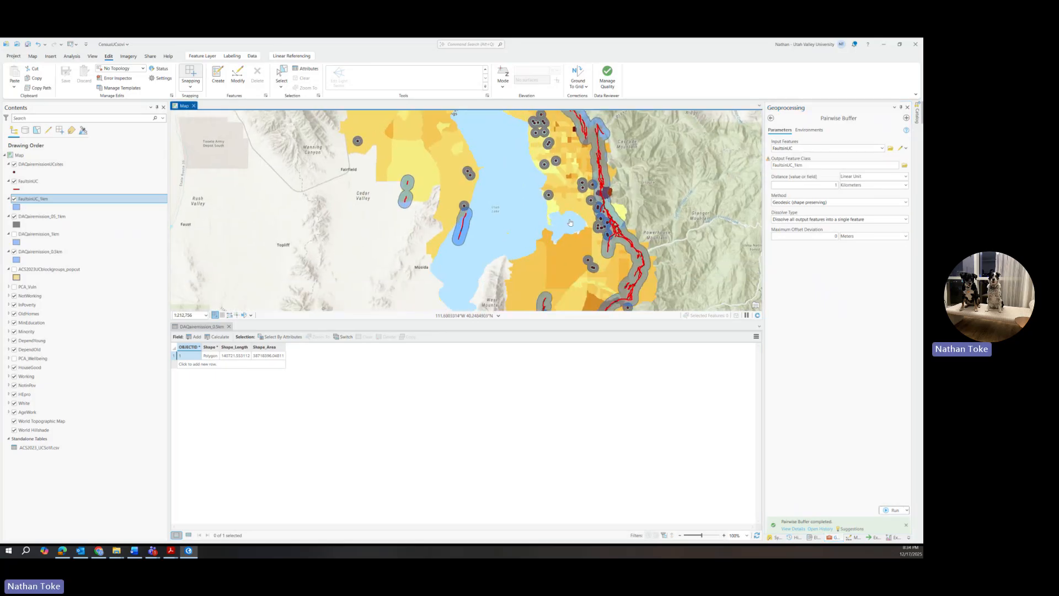
drag(566, 252, 604, 304)
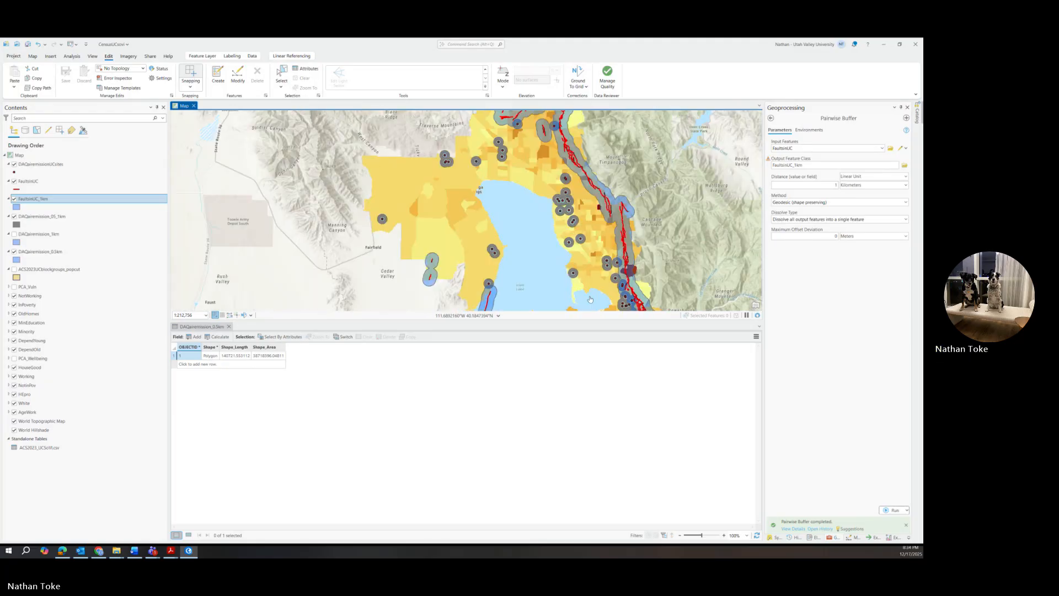
drag(572, 176, 583, 257)
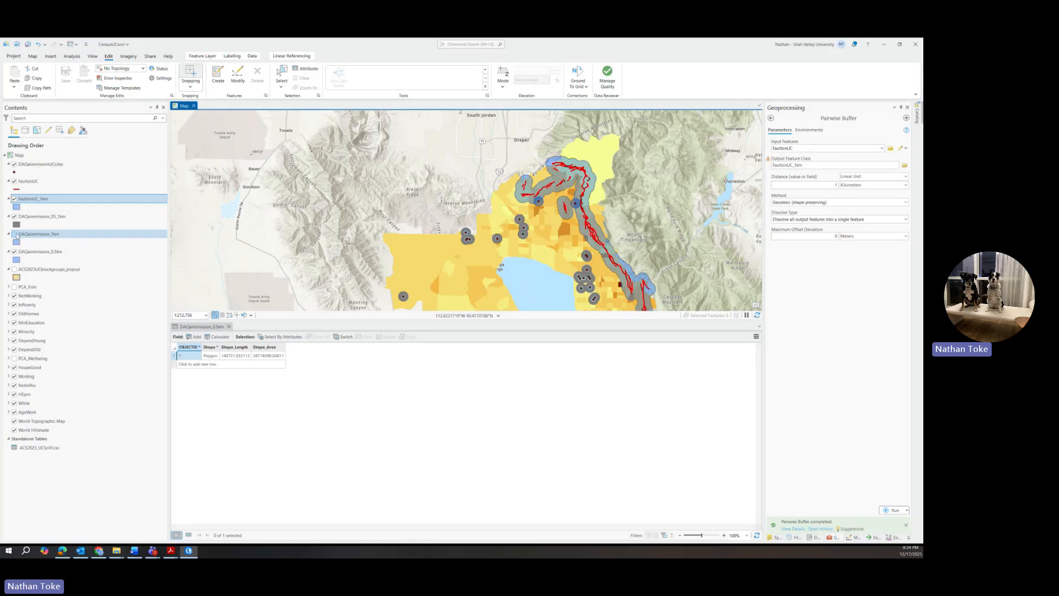
drag(29, 236, 64, 439)
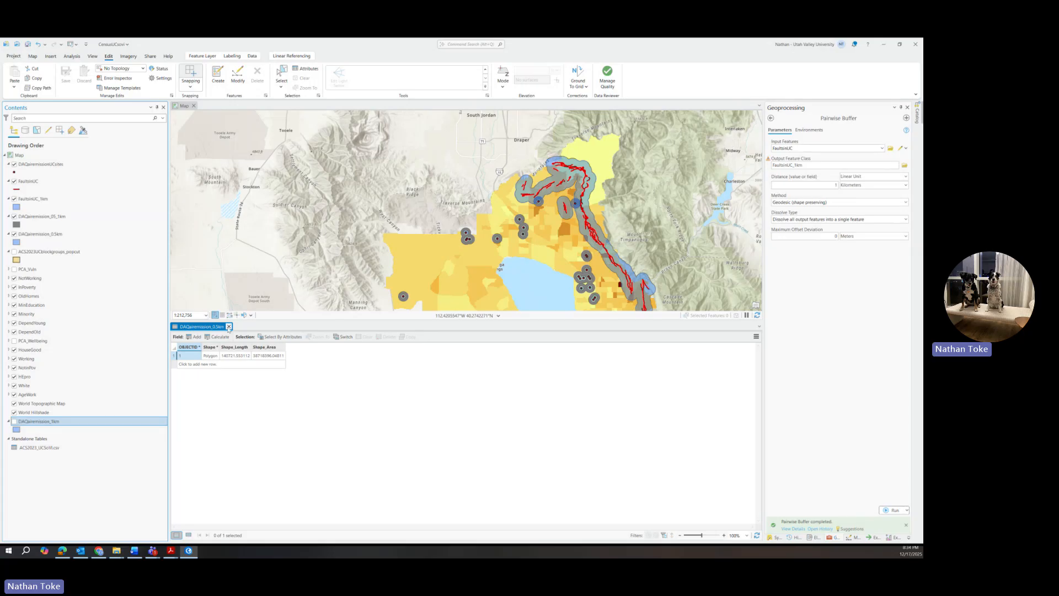
Step: Close the DAQairemission_0.5km attribute table and open Spatial Analyst's Zonal Statistics tool
click(229, 326)
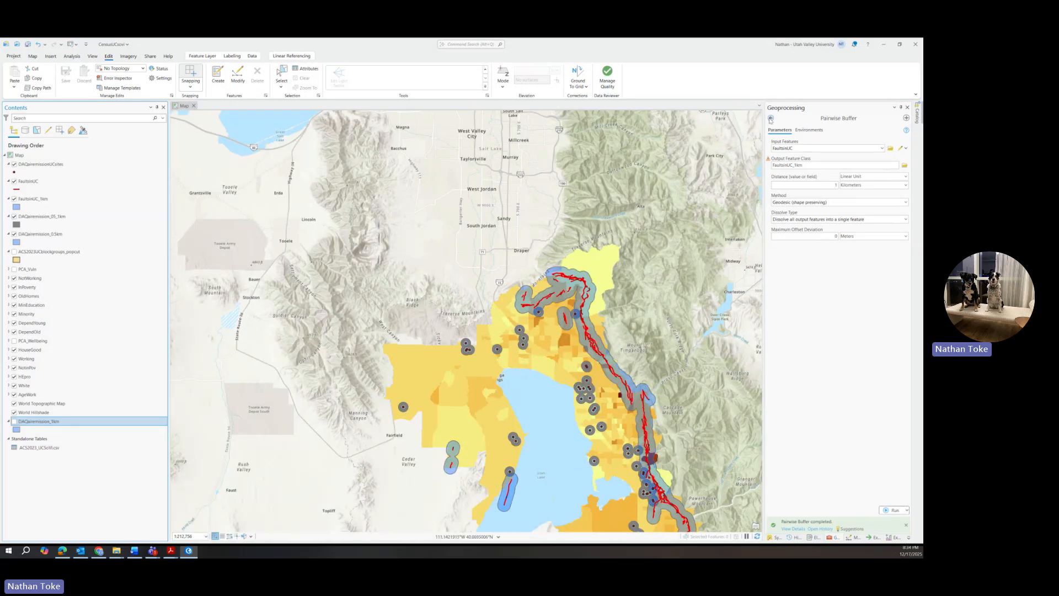
click(770, 119)
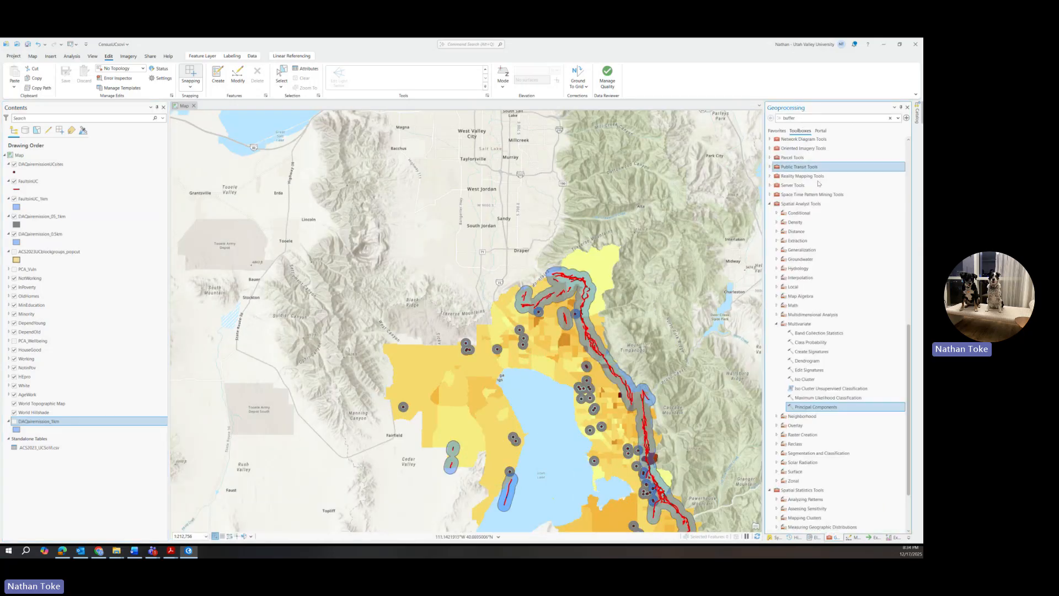
click(777, 324)
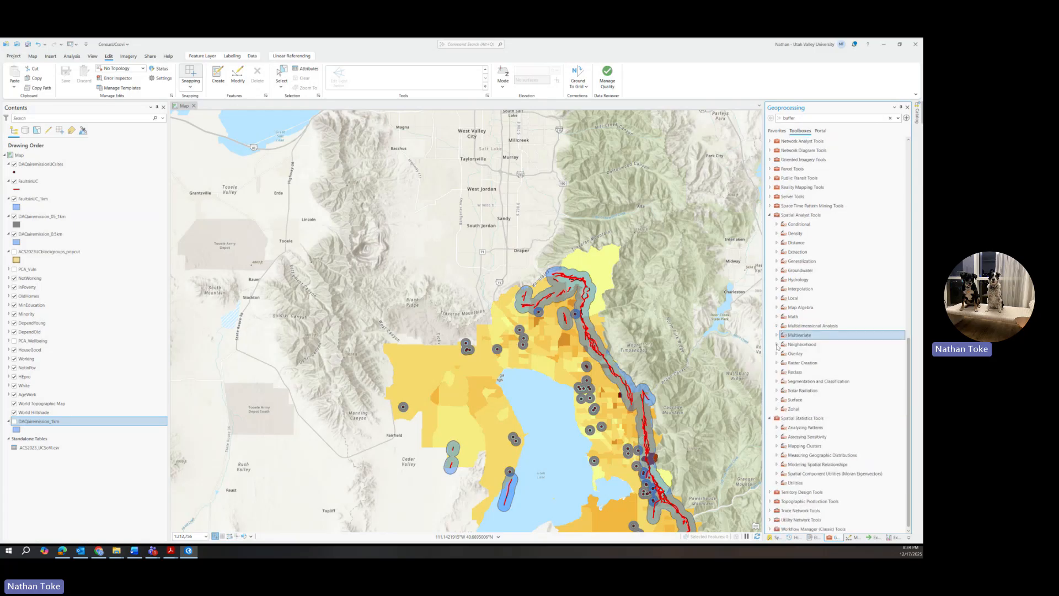
click(776, 408)
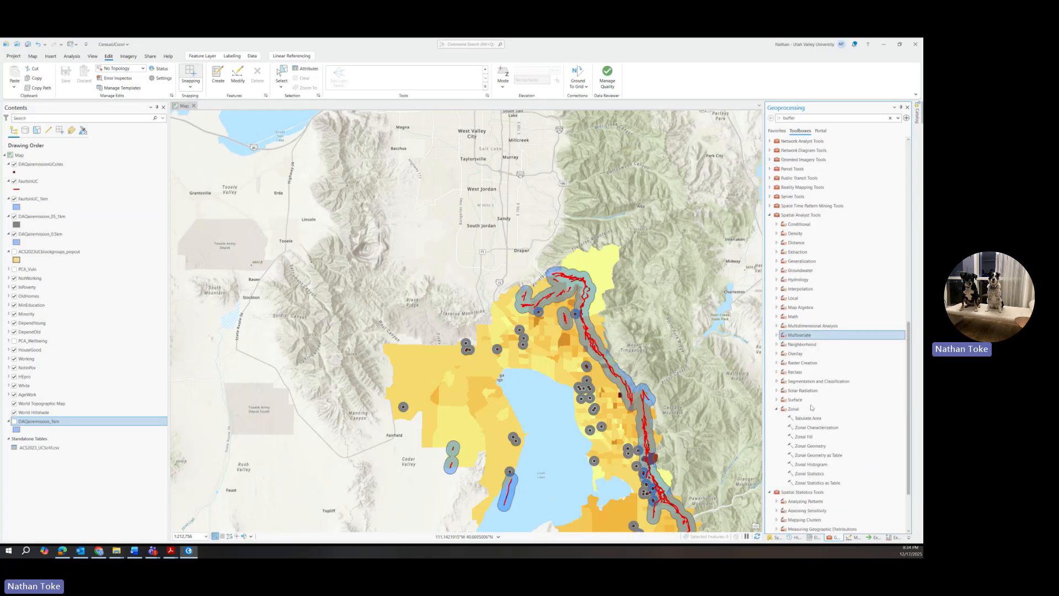
scroll(813, 409, down, 1)
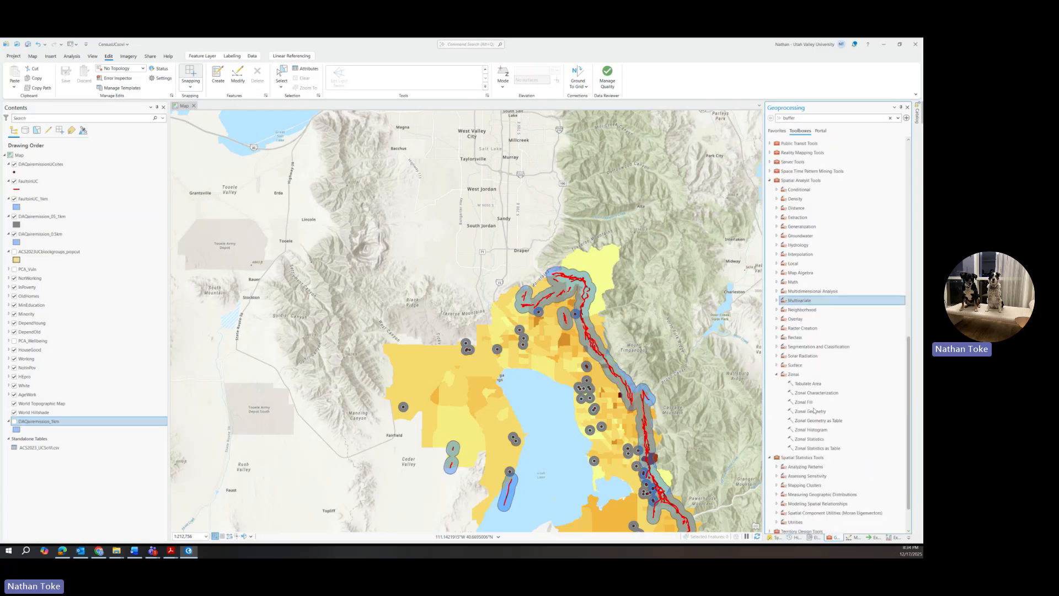
click(819, 442)
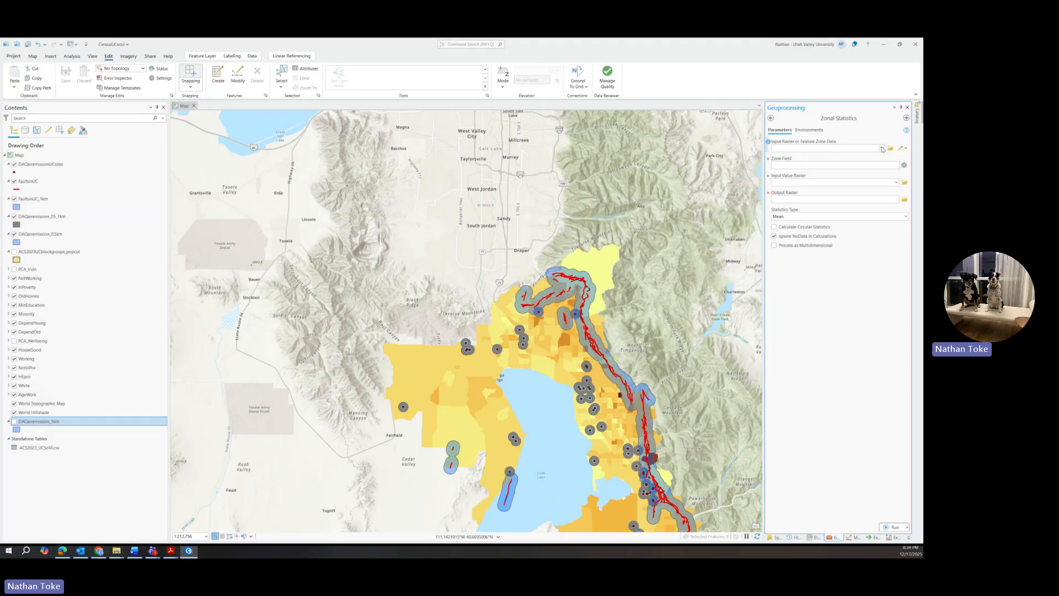
Step: Try PCA_Vuln as the zone raster in Zonal Statistics and review the integer-type error
click(882, 148)
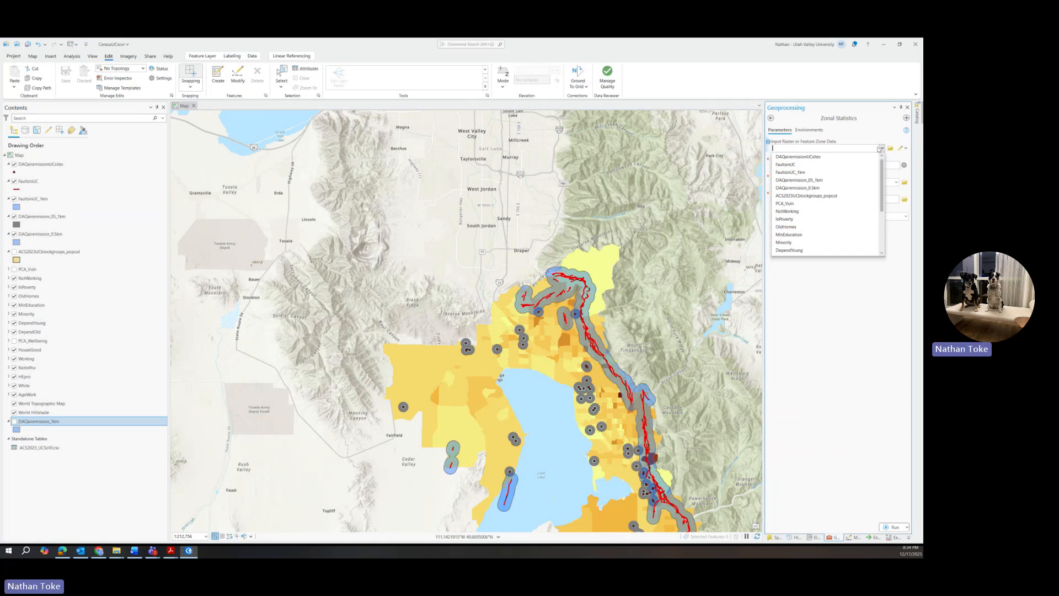
click(794, 203)
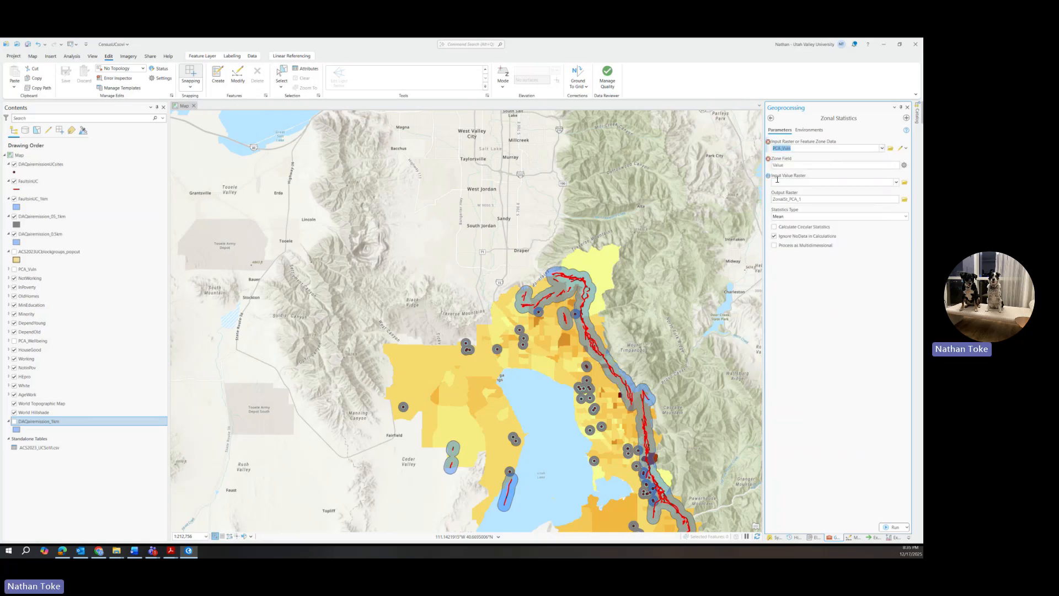
click(787, 165)
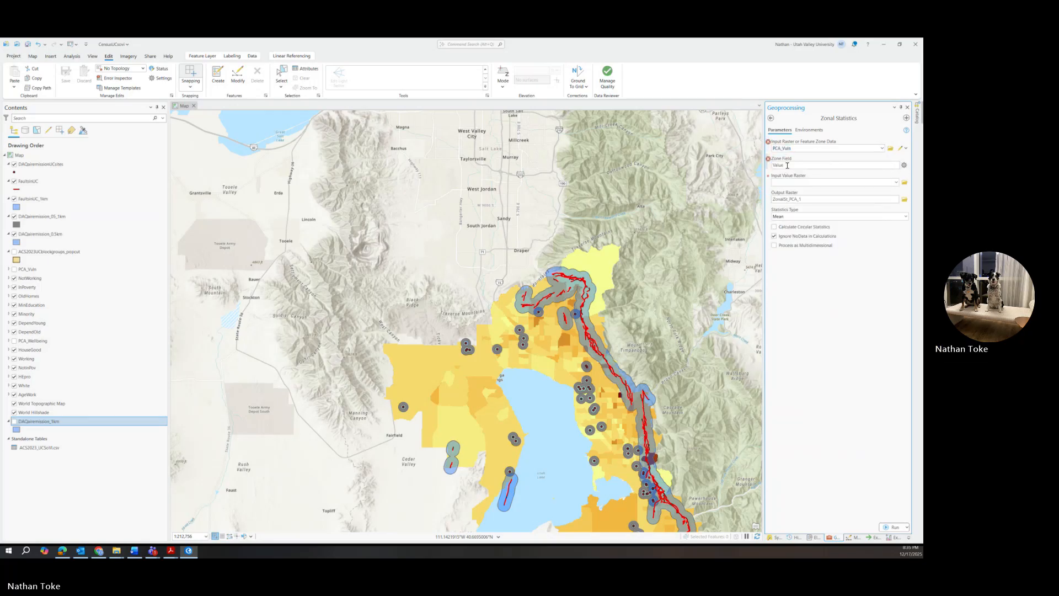
click(883, 149)
click(882, 149)
mouse_move(768, 145)
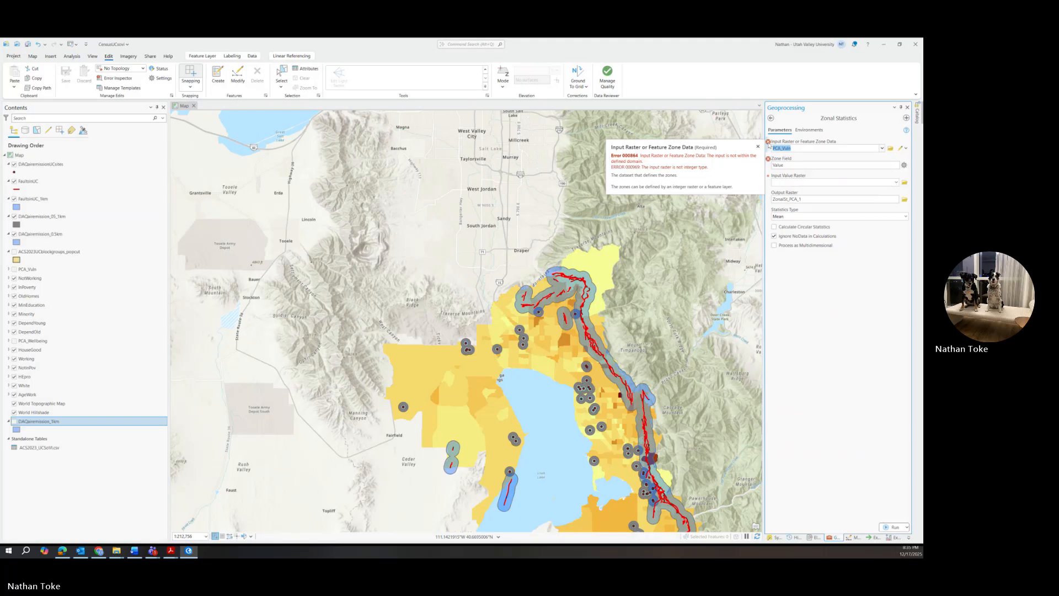
click(883, 149)
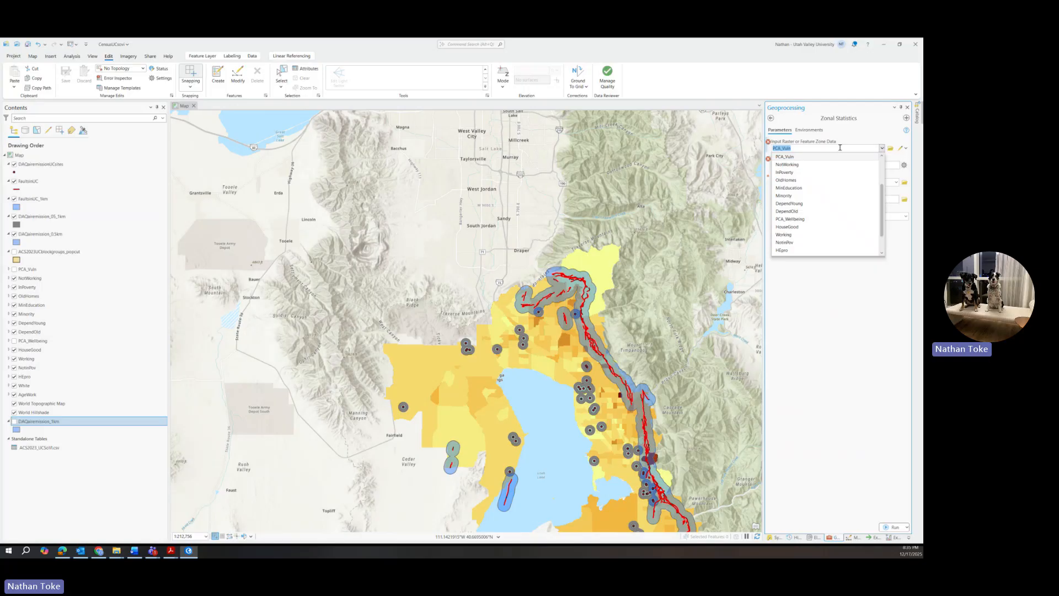
click(858, 135)
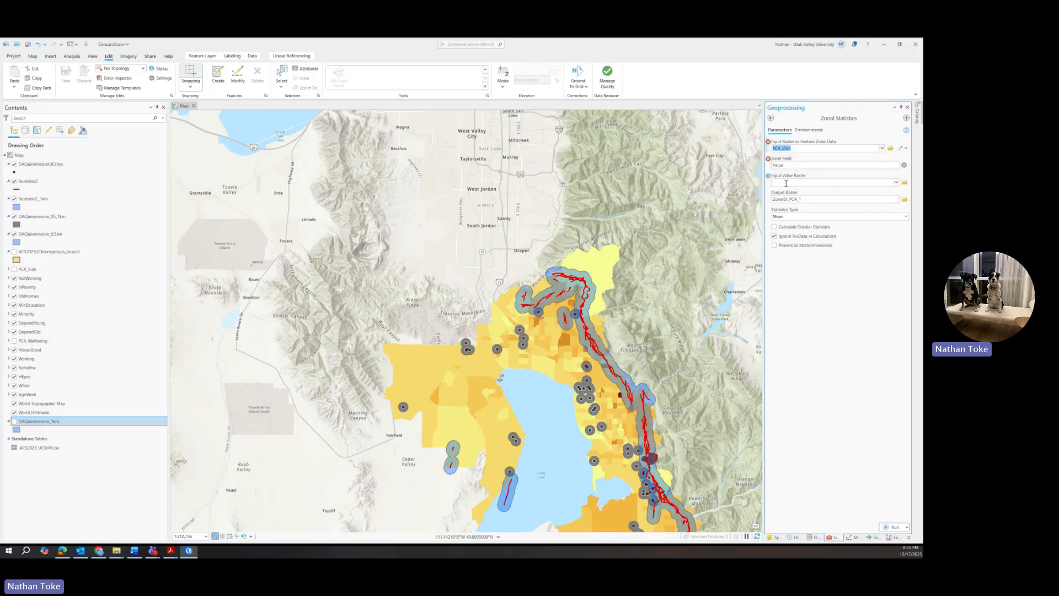
Step: Abandon Zonal Statistics and open the Zonal Statistics as Table tool instead
click(882, 149)
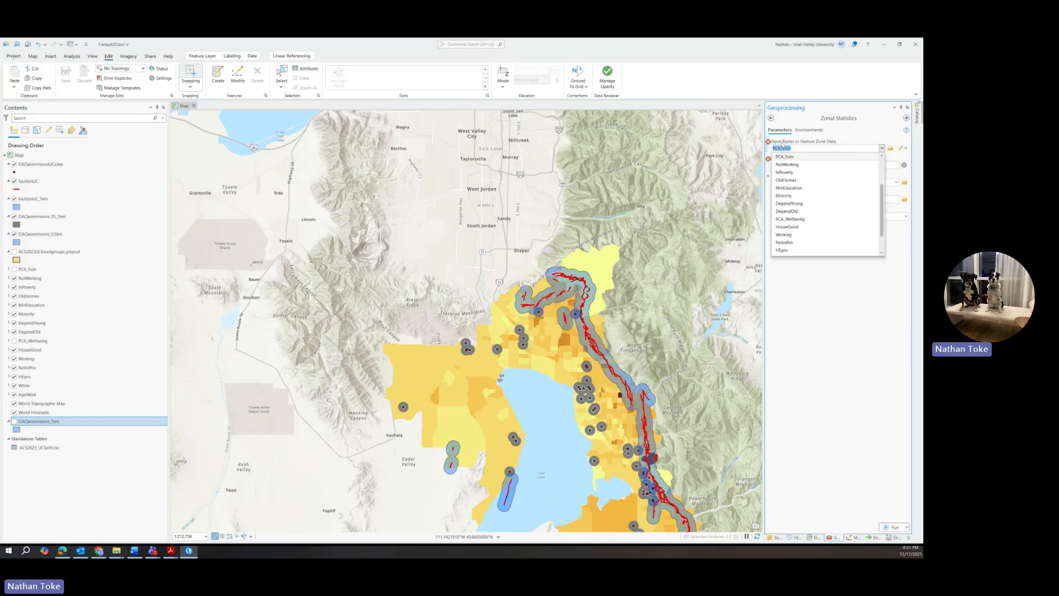
click(770, 118)
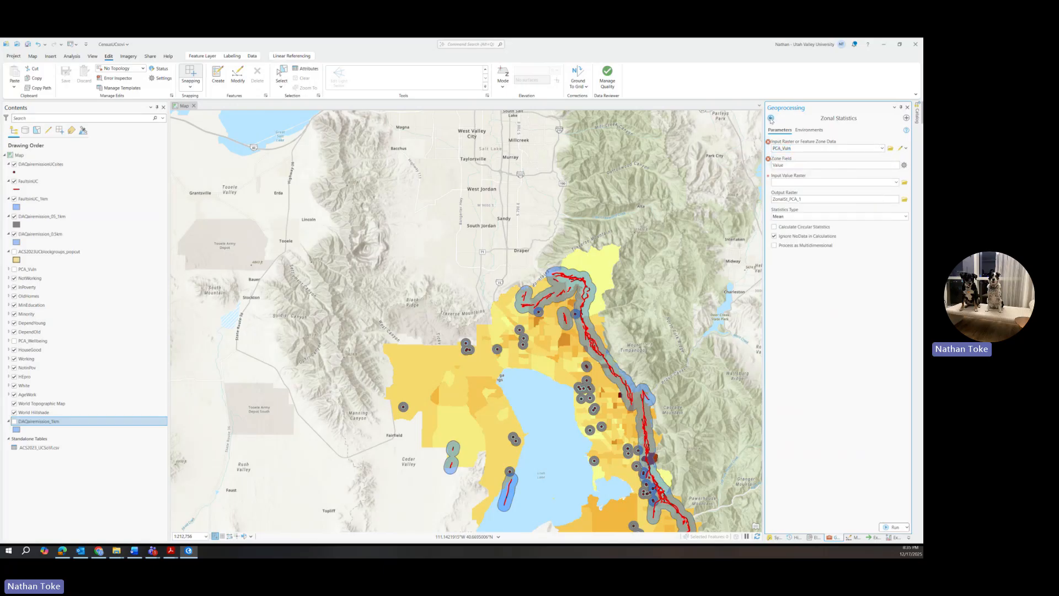
click(771, 118)
double_click(824, 449)
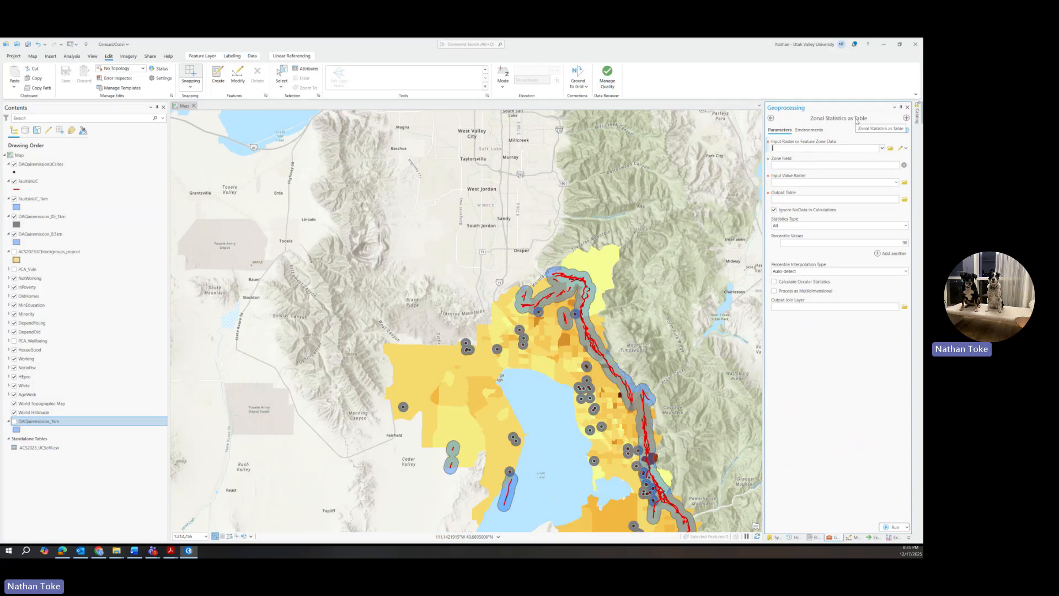
Step: Use the 1 km fault buffers (FaultsinUC_1km) as zone data, keeping OBJECTID as zone field
click(882, 149)
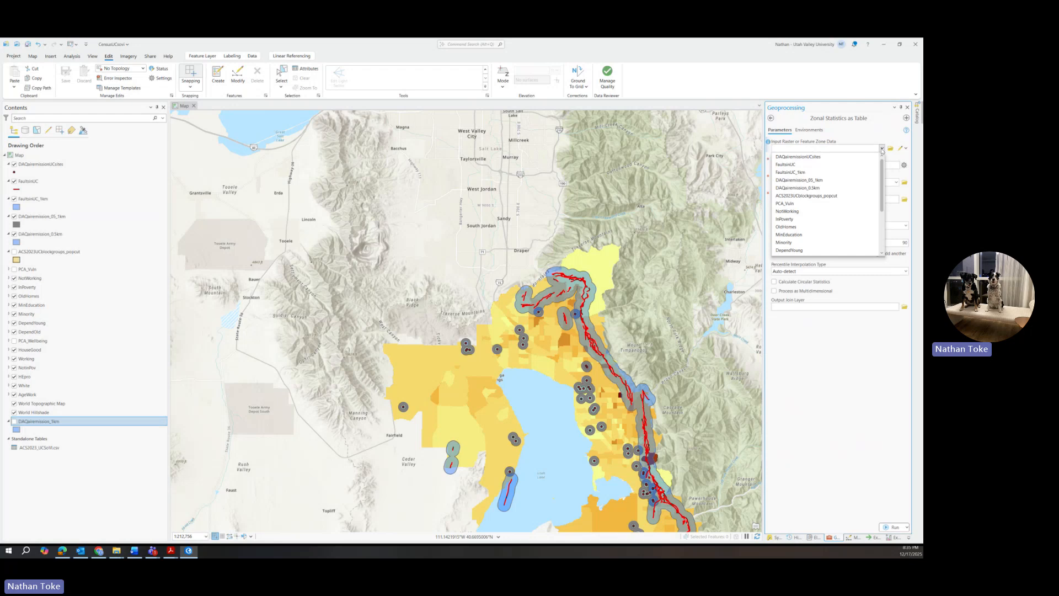
click(809, 174)
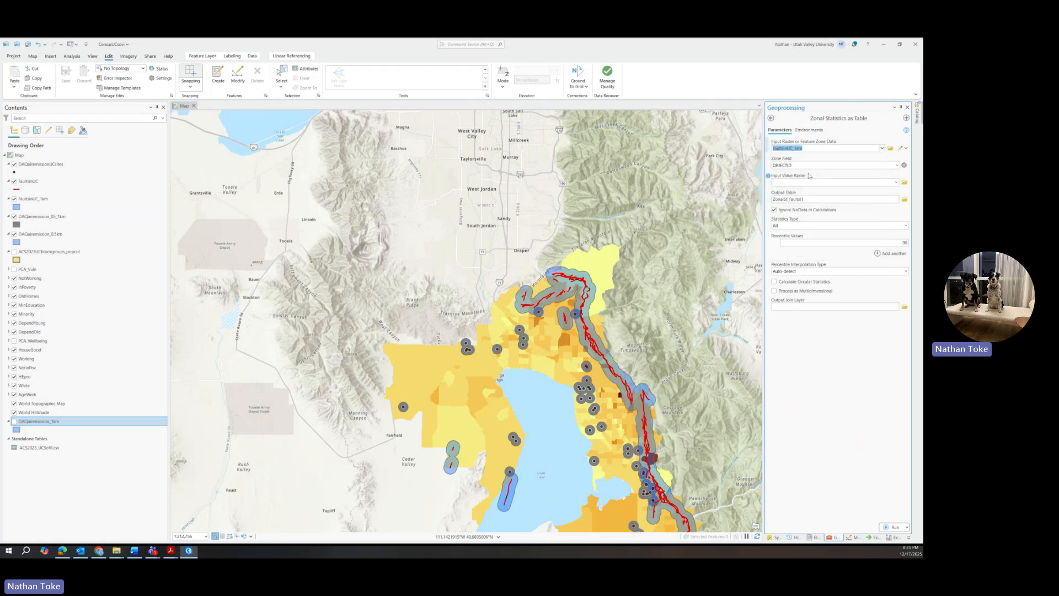
click(897, 166)
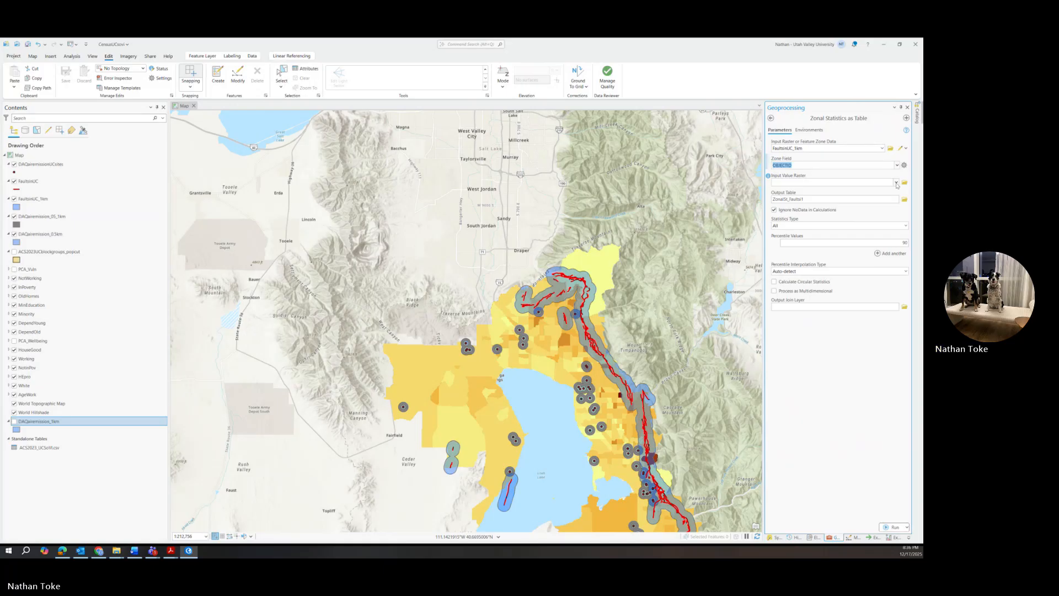
Step: Choose HEpro as the Input Value Raster
click(895, 183)
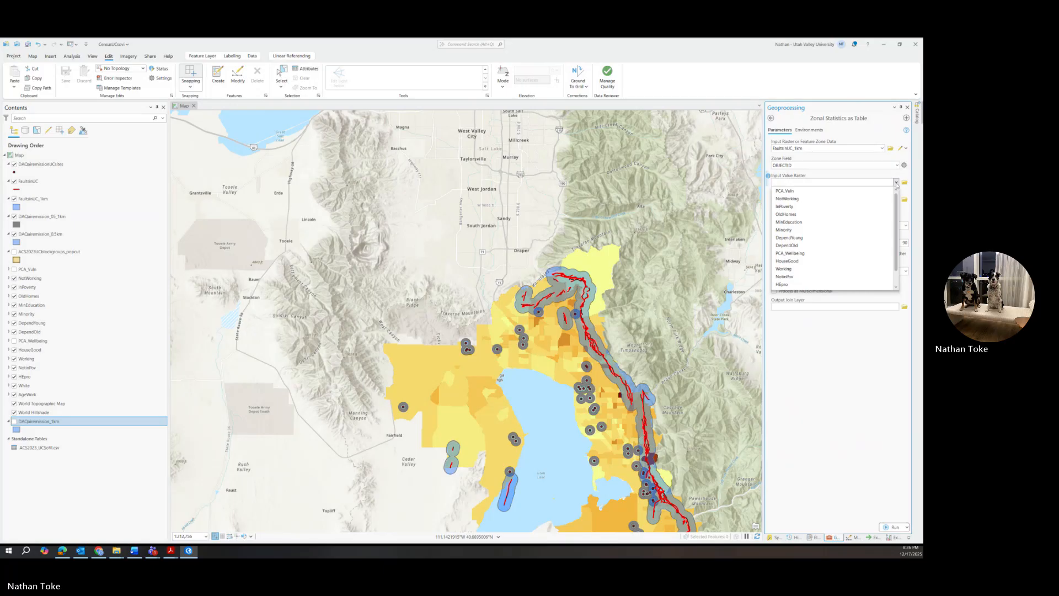
click(782, 191)
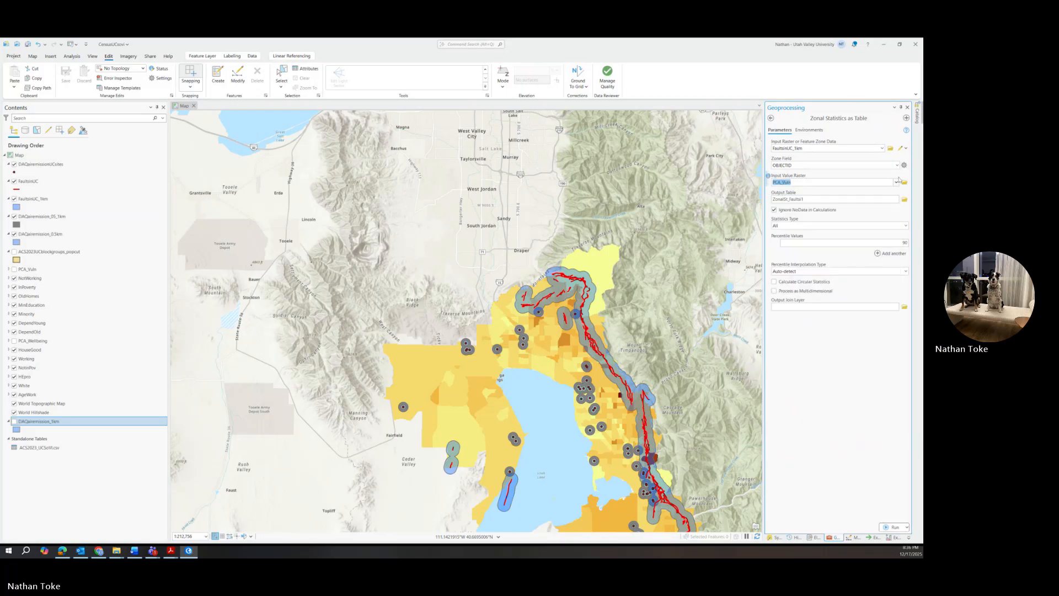
click(895, 183)
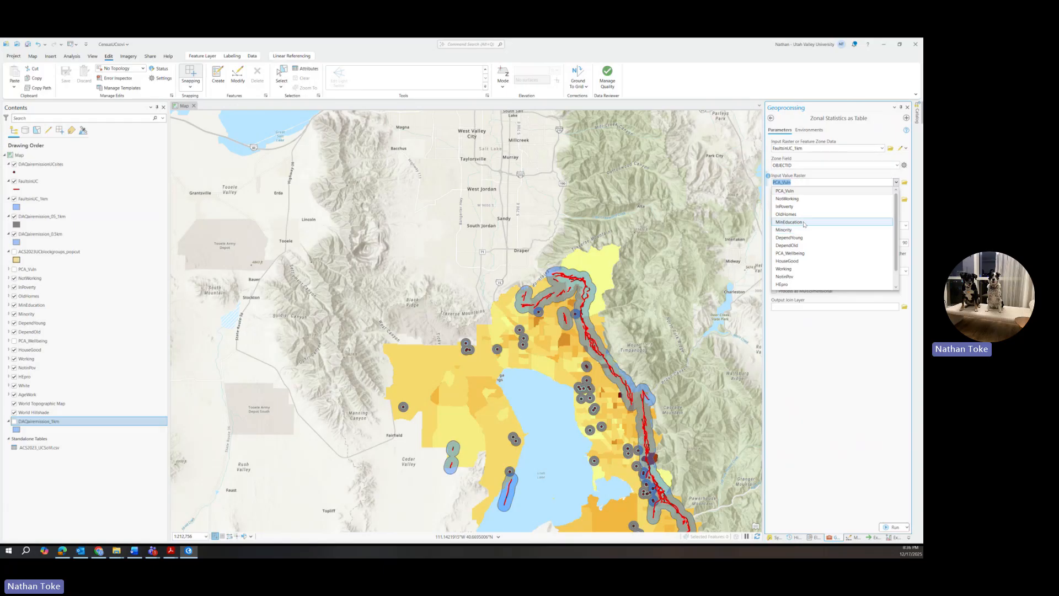
click(865, 175)
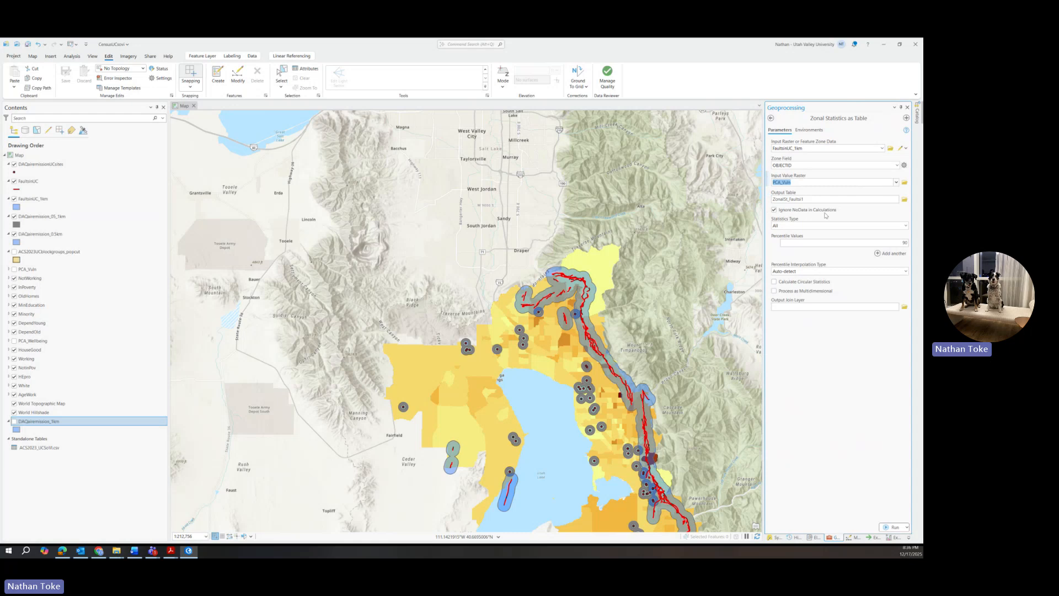
click(896, 183)
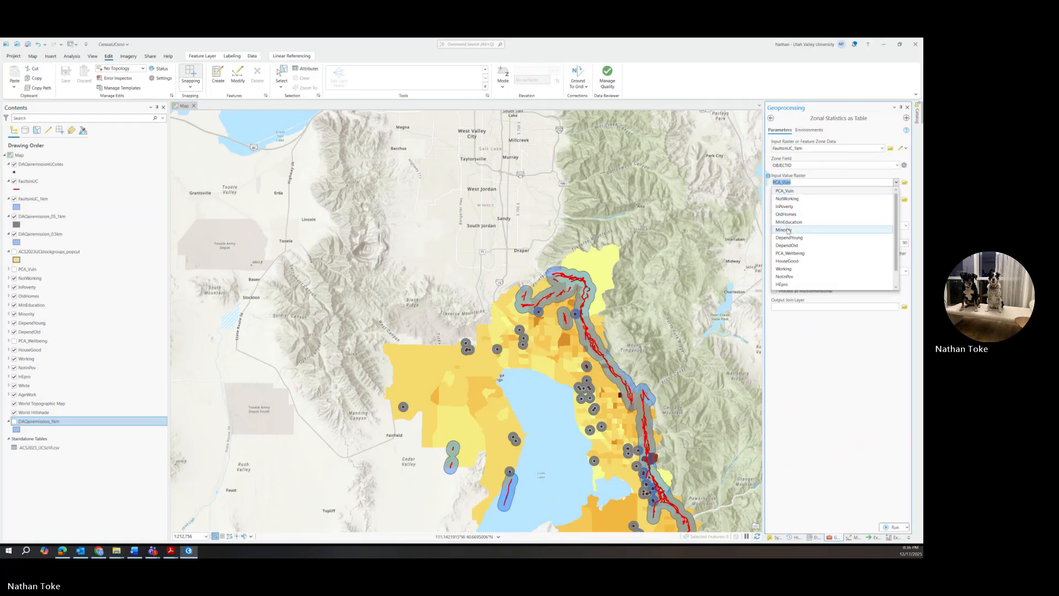
click(786, 285)
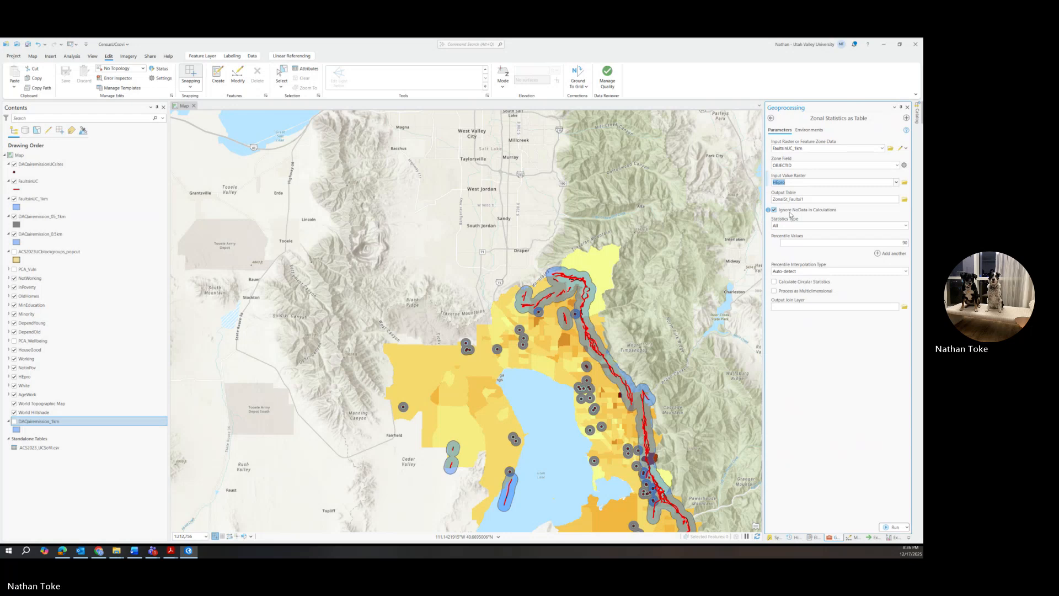
Step: Set Statistics Type to Mean and rename the output table to end in ZonalSt_Fhighest
click(905, 226)
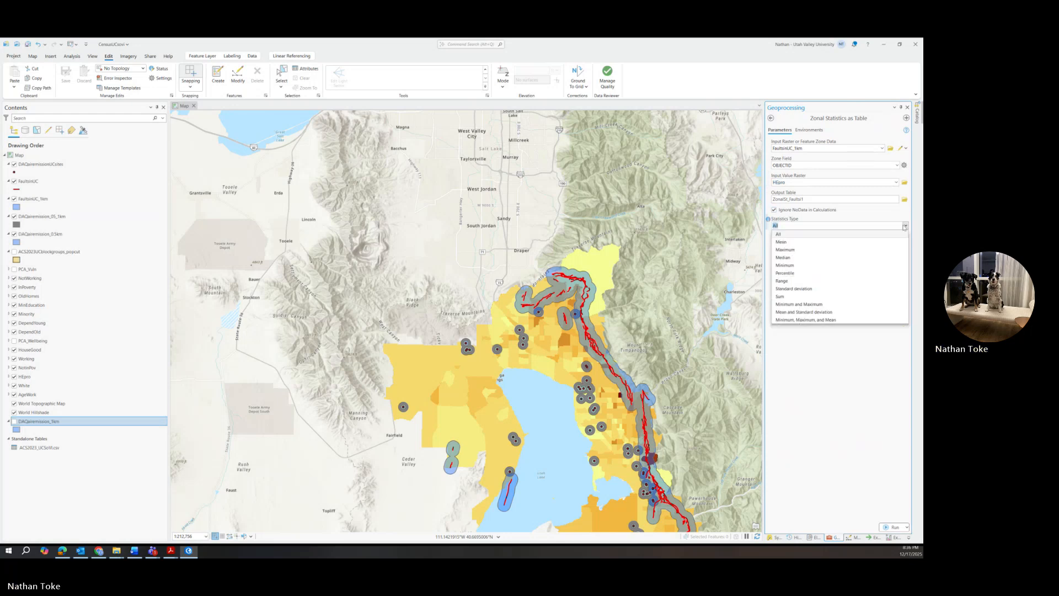
click(790, 242)
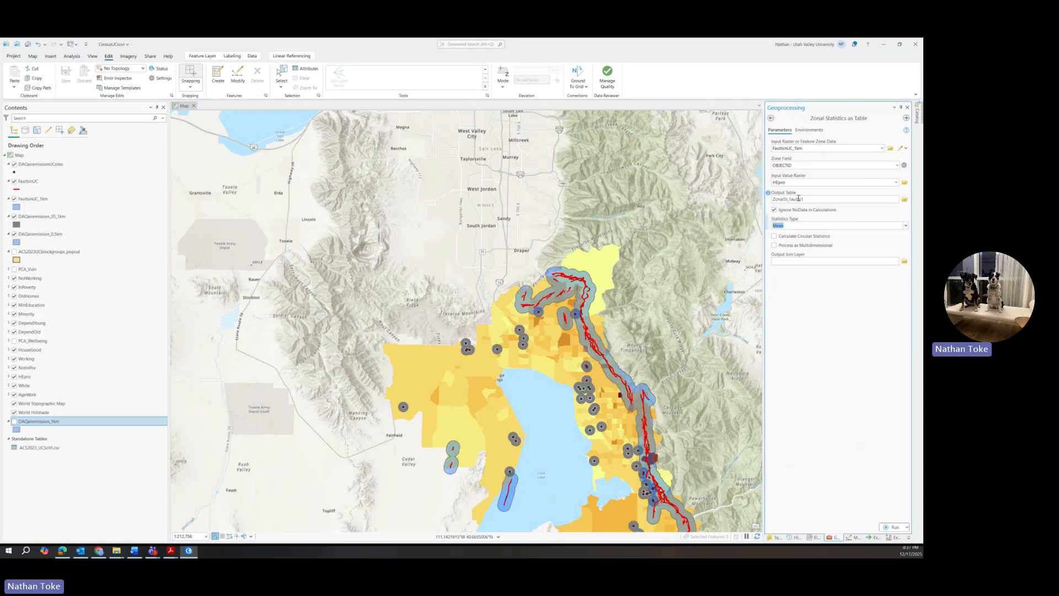
click(880, 199)
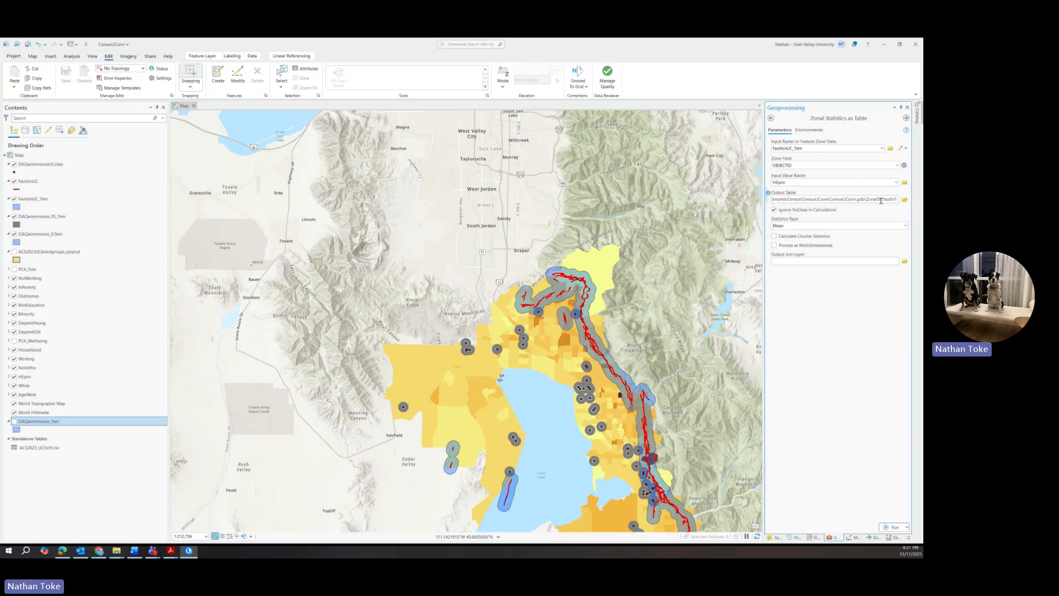
drag(882, 199, 910, 201)
key(BackSpace)
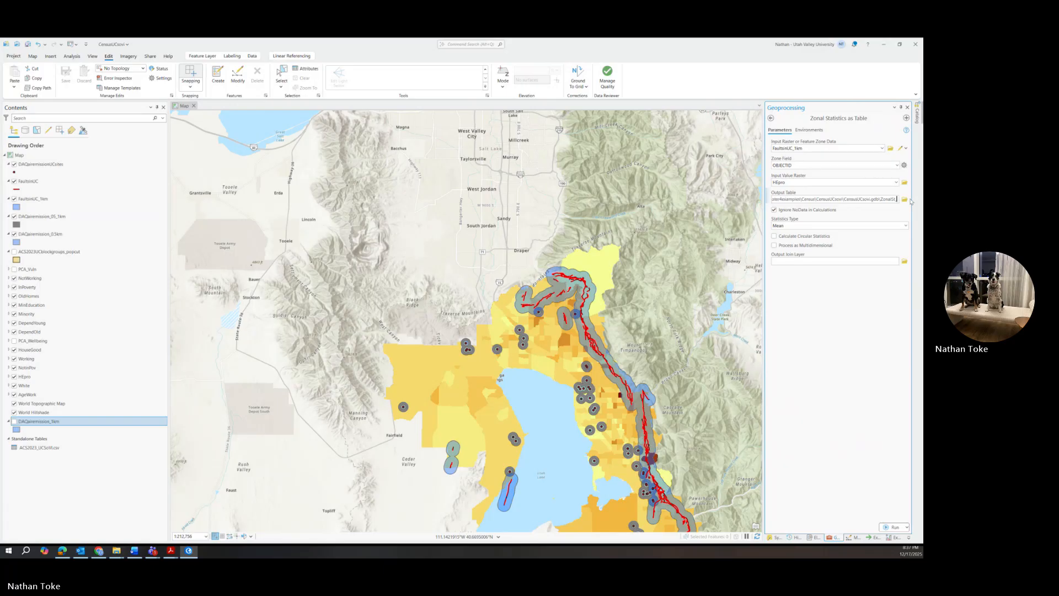
text(F)
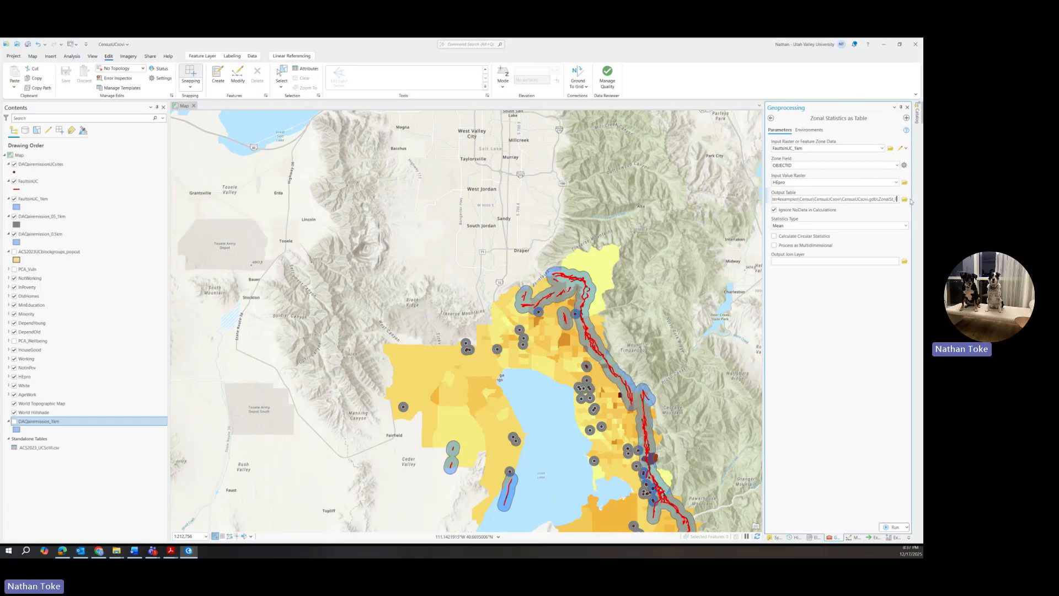
text(highest)
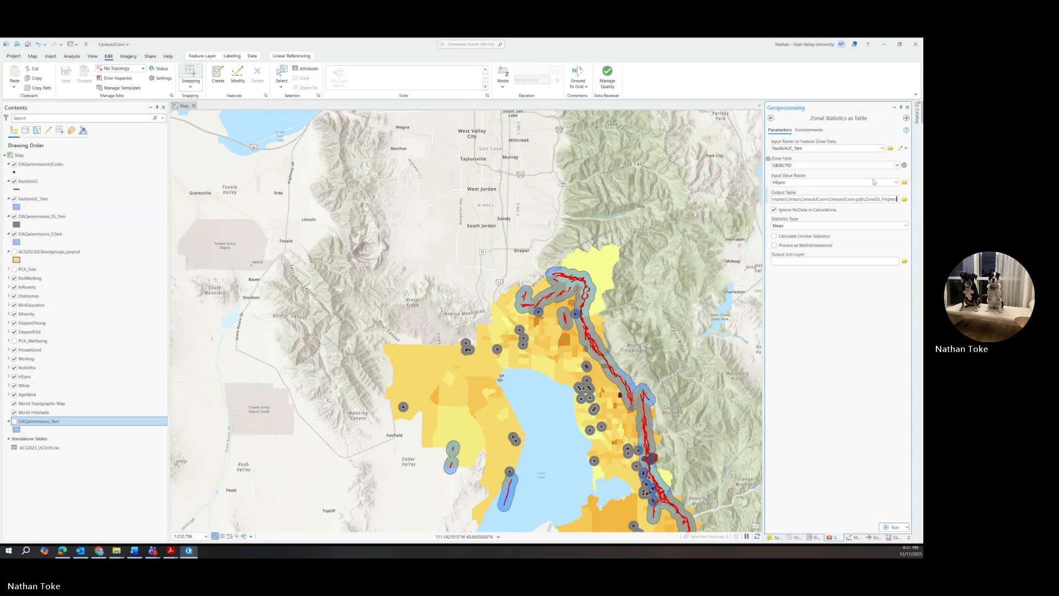
Step: Run the tool and open the new ZonalSt_Fhighest table from Standalone Tables
click(893, 527)
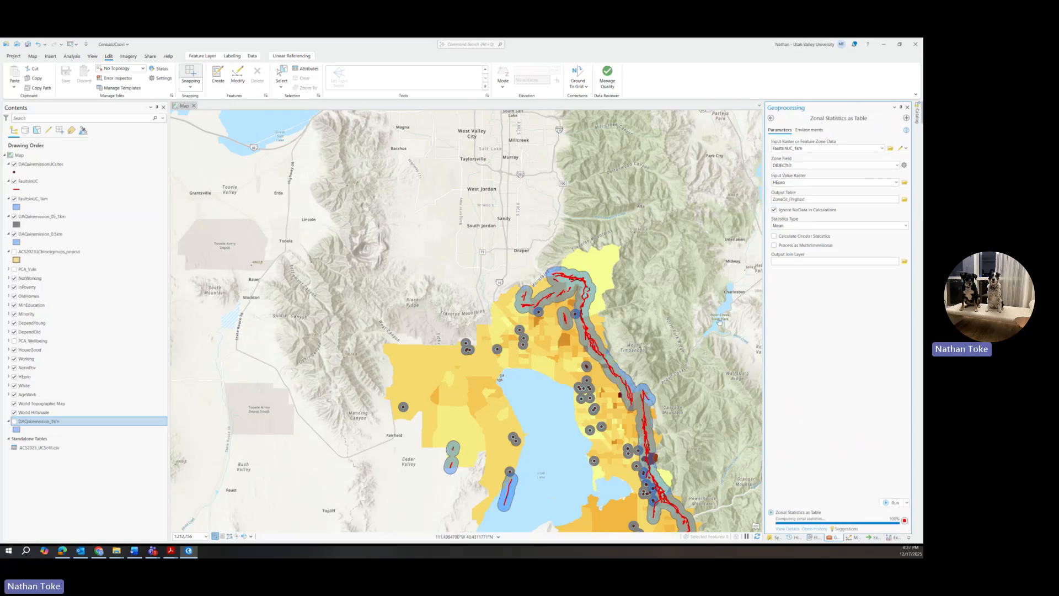
right_click(37, 457)
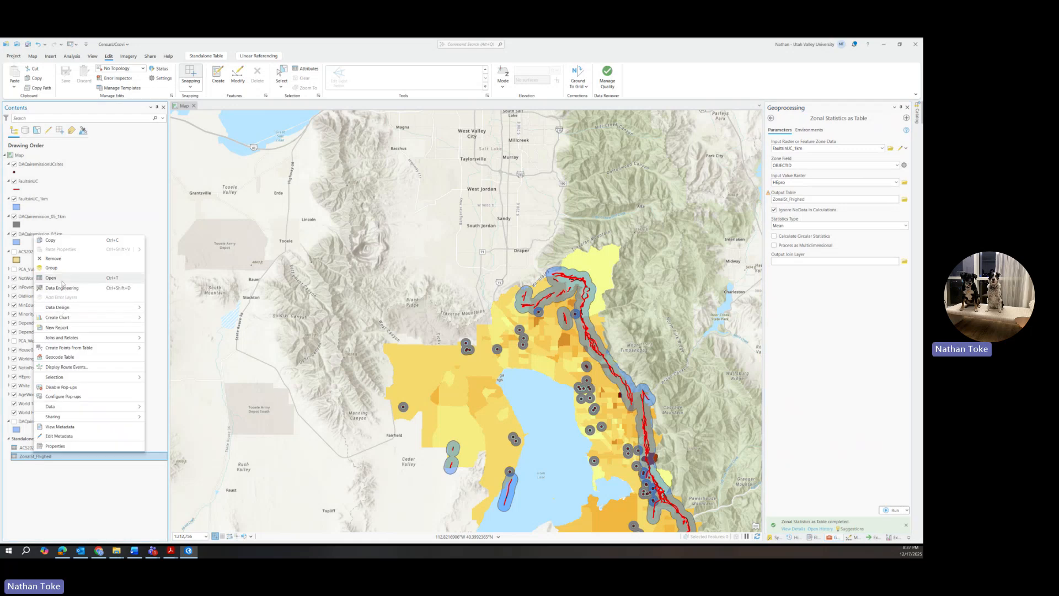
click(50, 277)
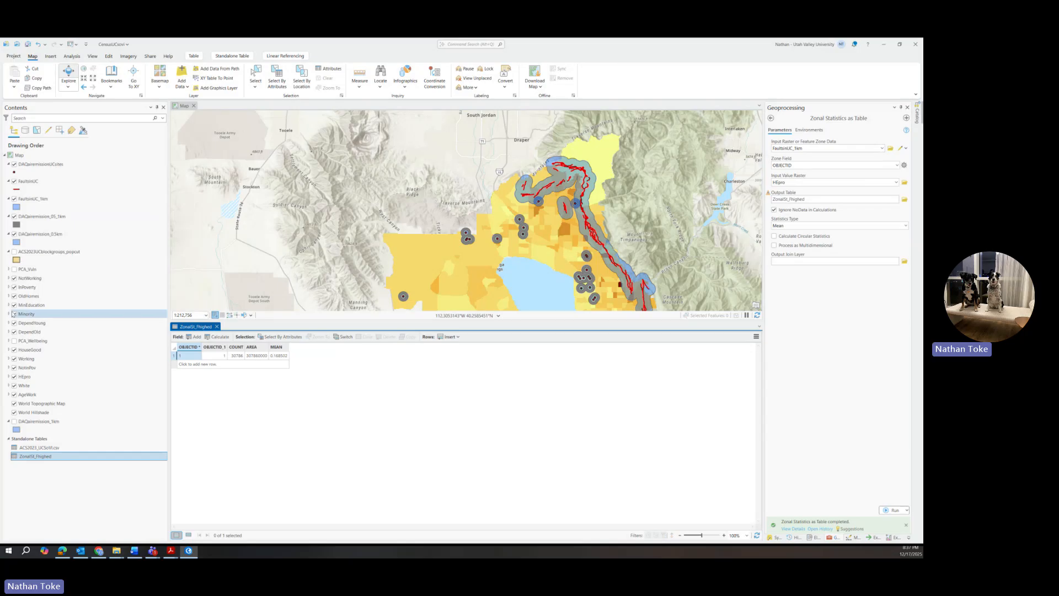
Step: Display HEpro's Symbology histogram with its summary statistics (mean 0.14)
right_click(31, 377)
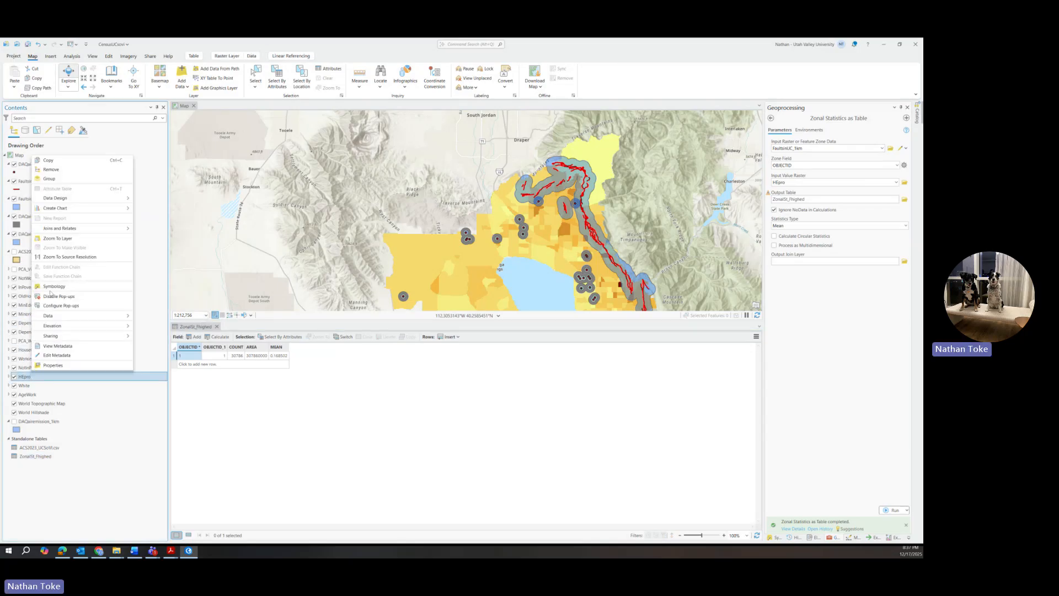
click(54, 287)
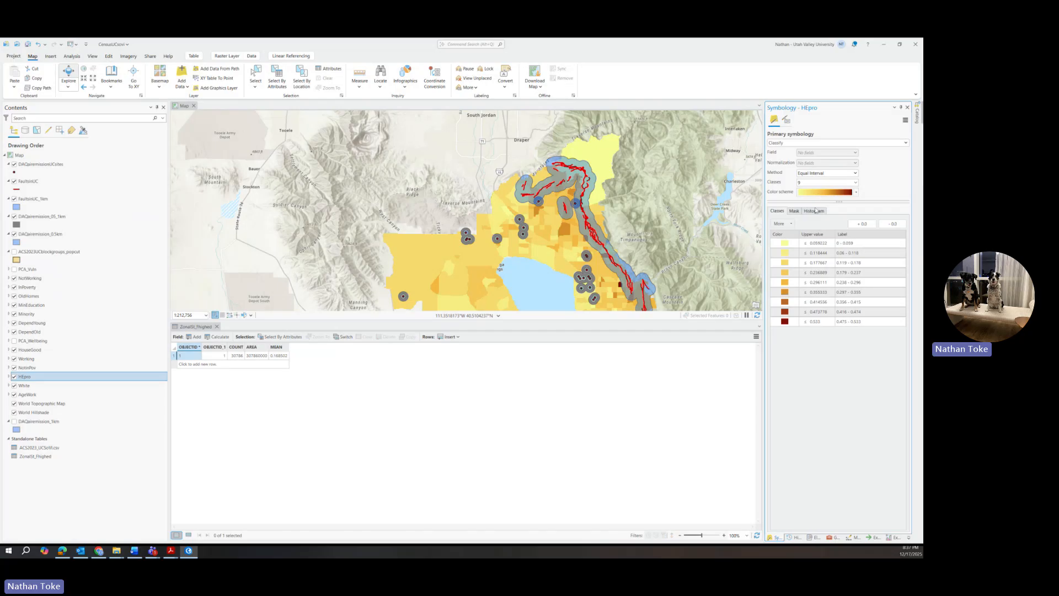
click(815, 210)
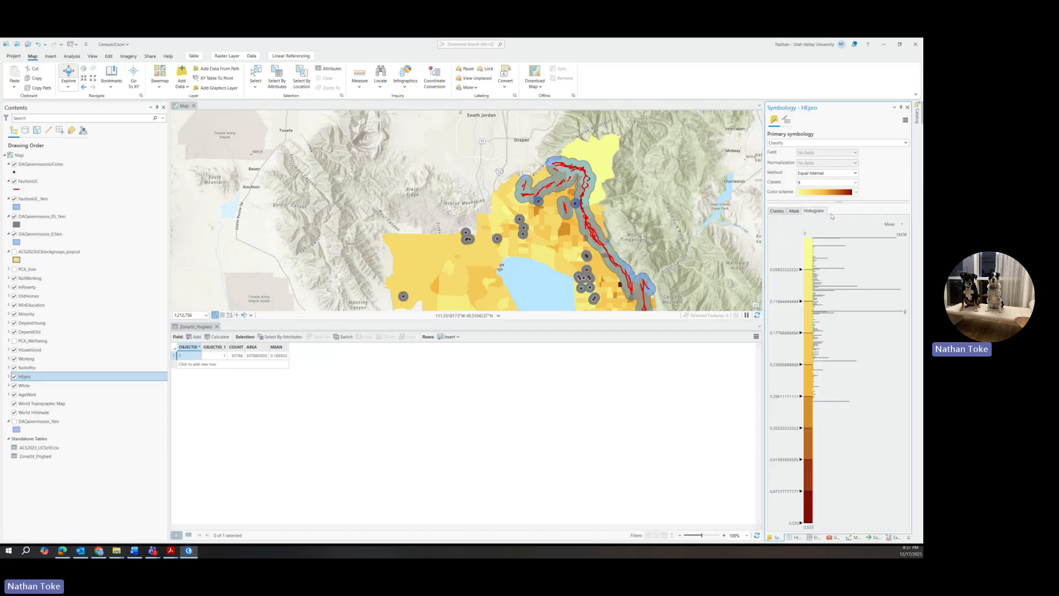
click(890, 224)
click(878, 243)
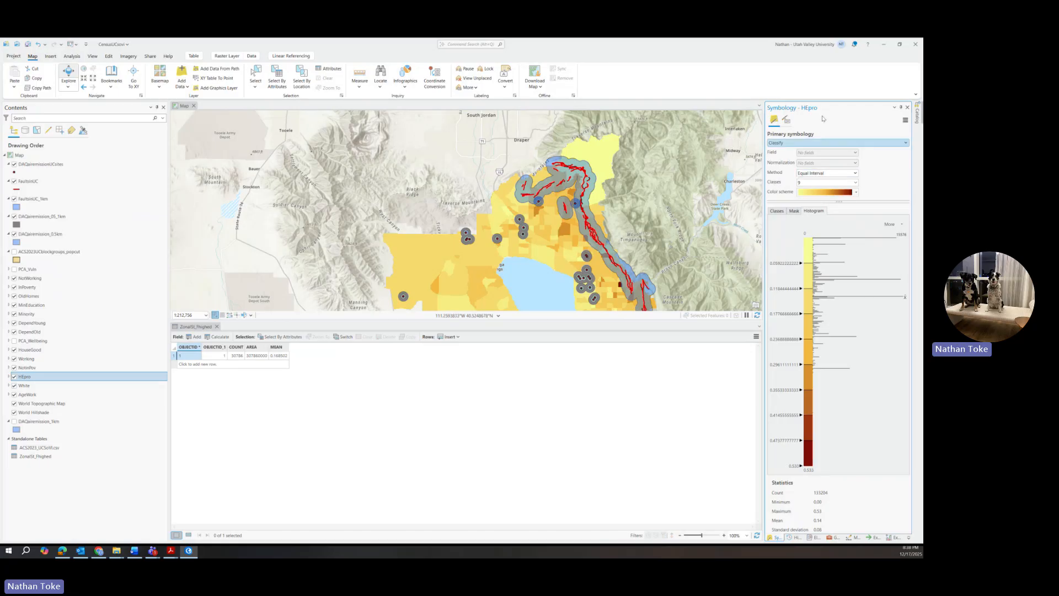
Step: Switch the value raster to OldHomes and name the output ZonalSt_Foldhouse
click(832, 537)
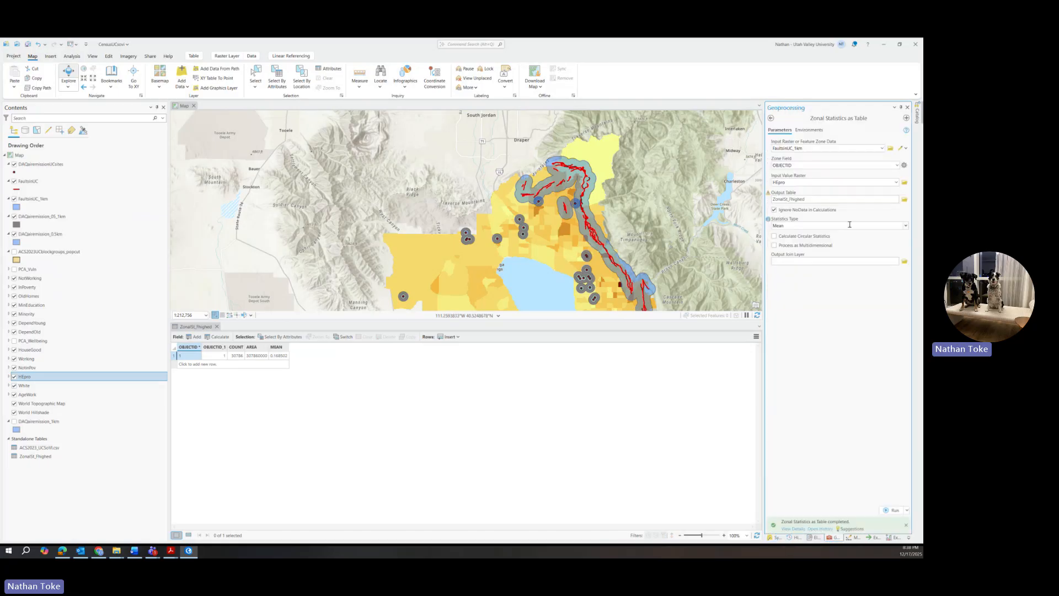
click(896, 182)
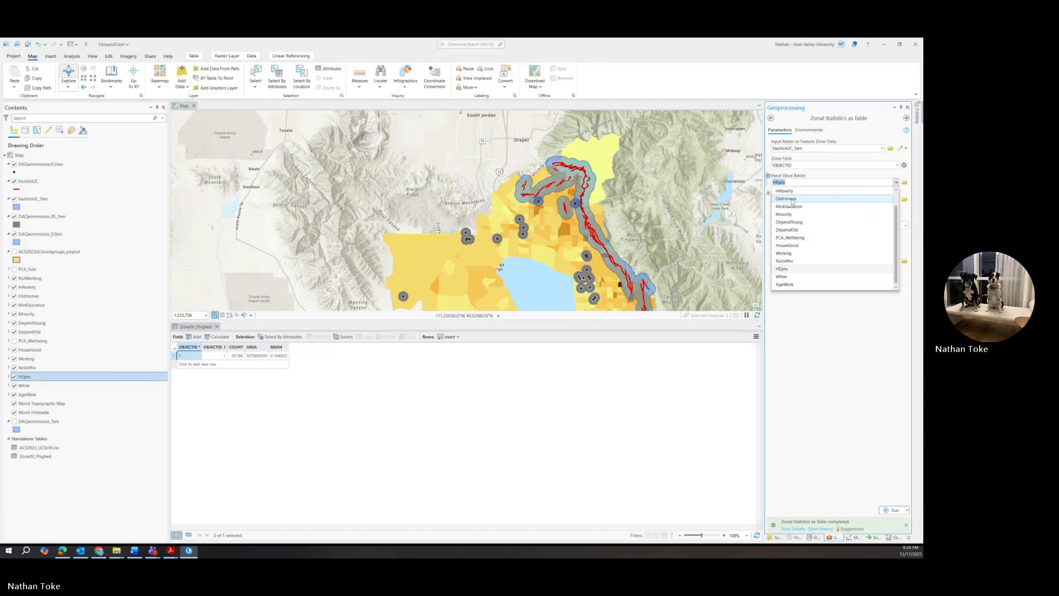
click(792, 199)
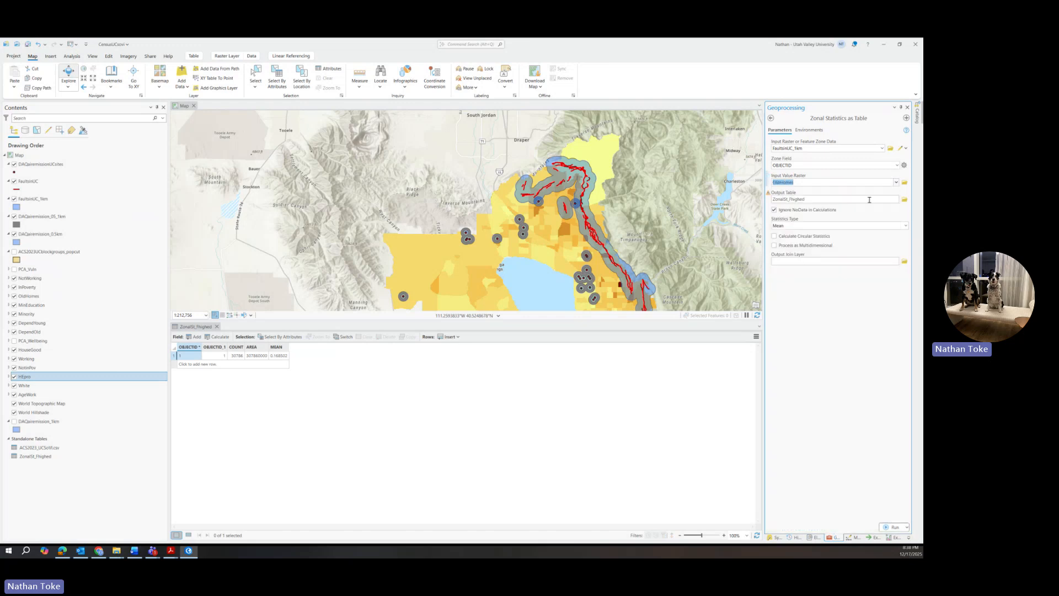
drag(821, 201, 808, 200)
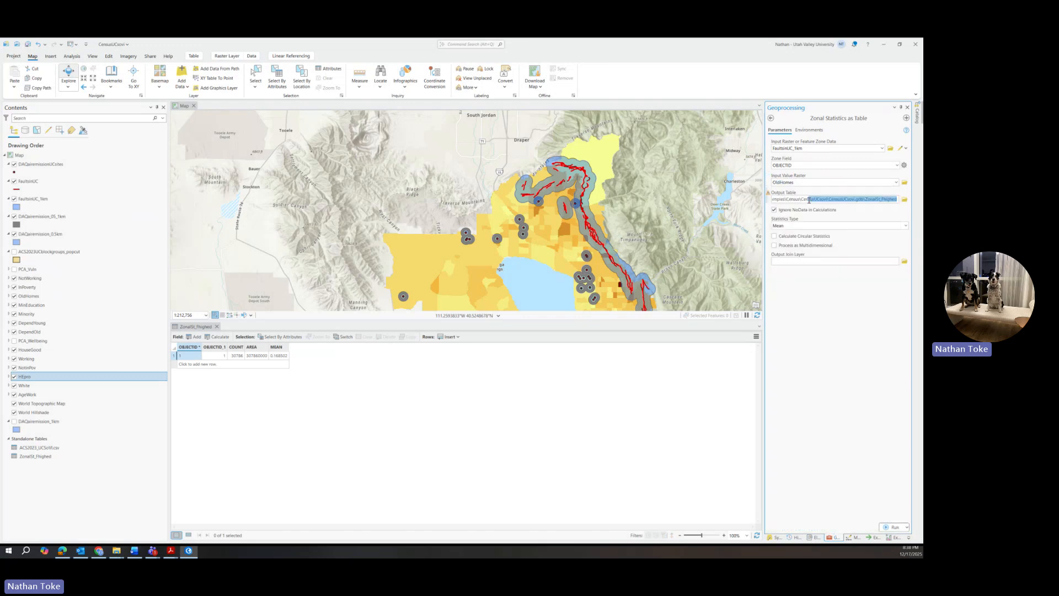
drag(884, 201, 909, 202)
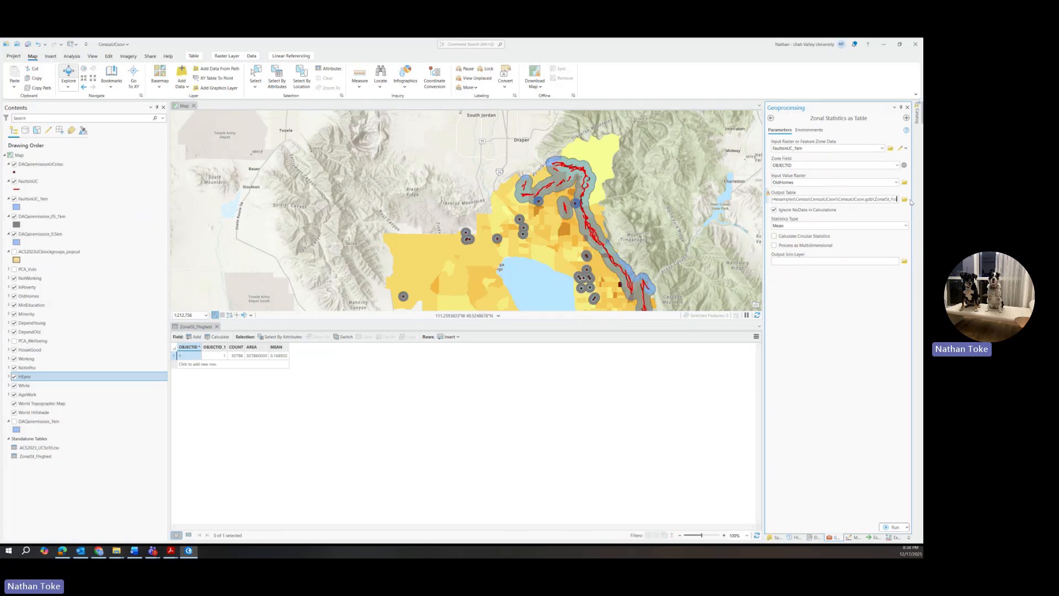
text(oldhouse)
click(841, 309)
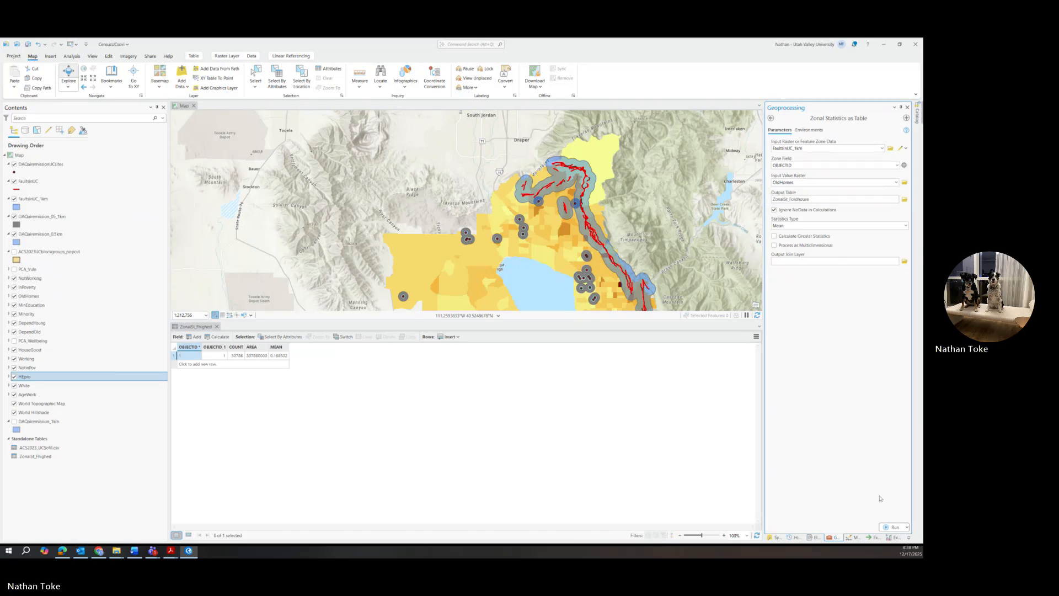
Step: Run the tool and open the ZonalSt_Foldhouse table (mean about 0.28)
click(893, 526)
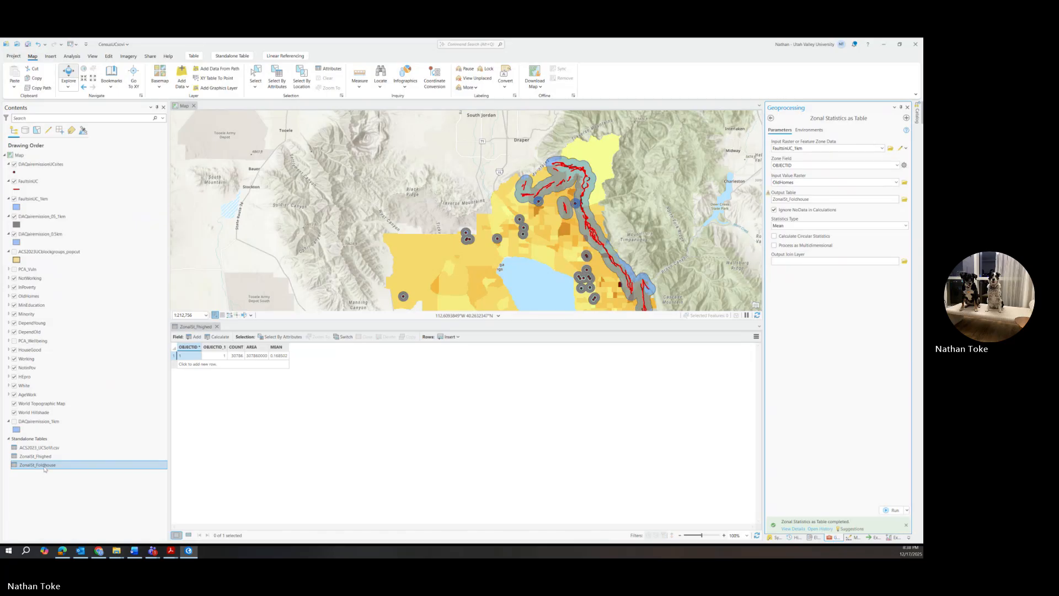
right_click(45, 470)
click(75, 243)
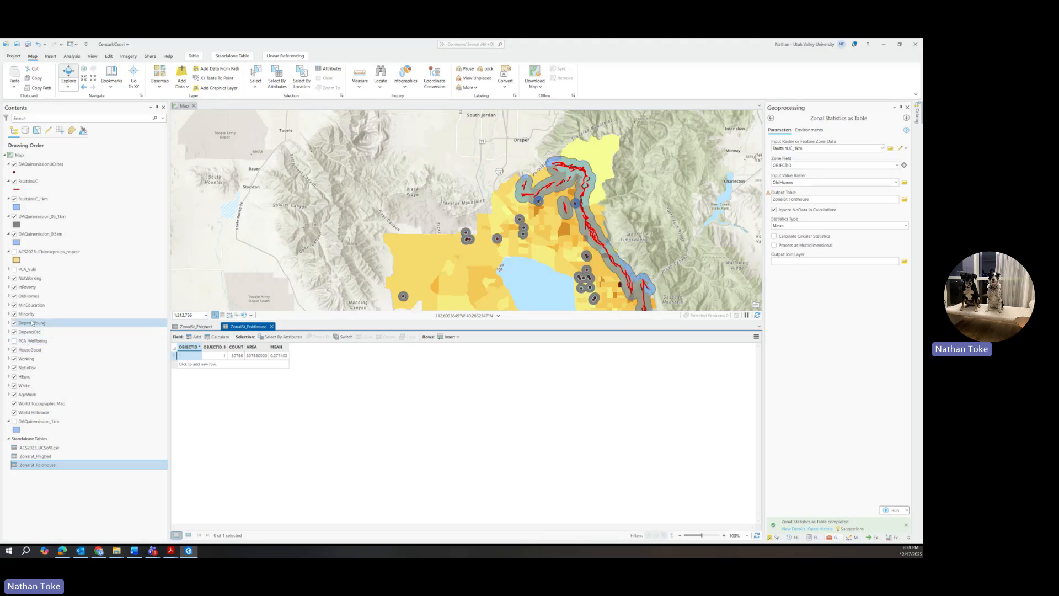
Step: Show the OldHomes raster's Symbology histogram with its summary statistics
right_click(30, 298)
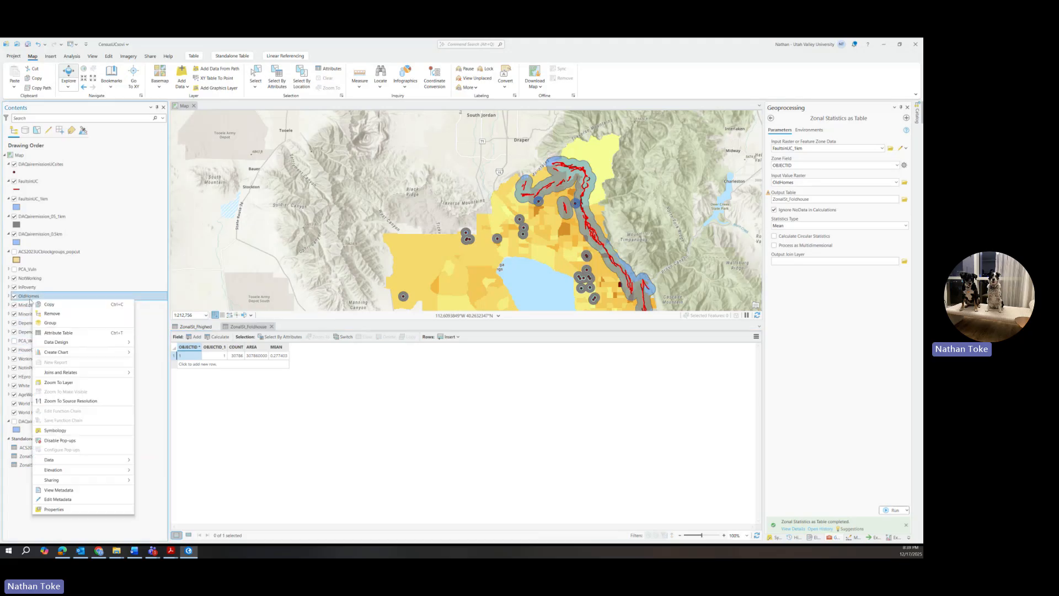
click(64, 422)
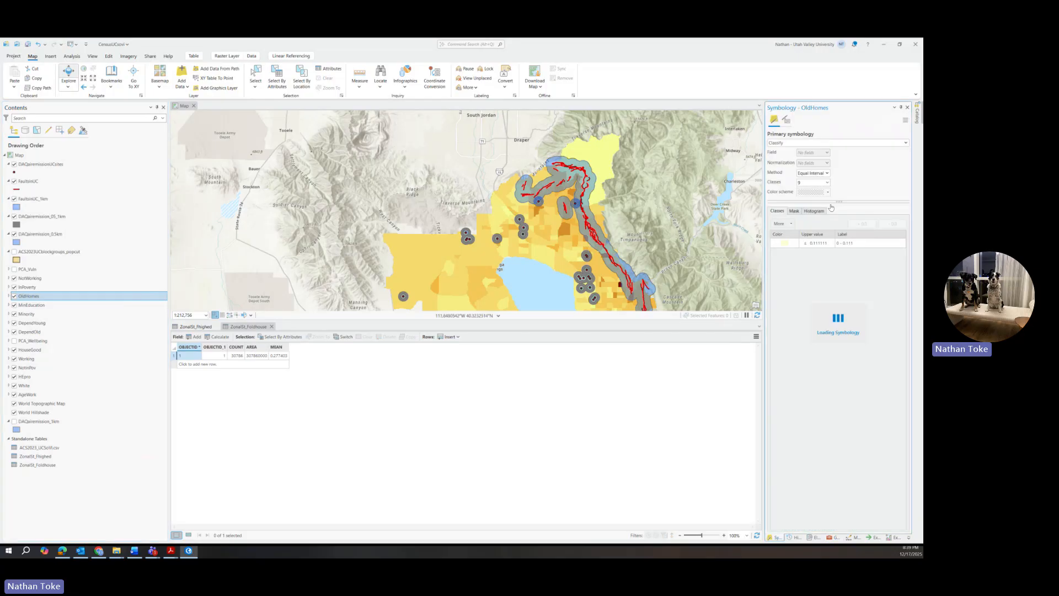
click(814, 211)
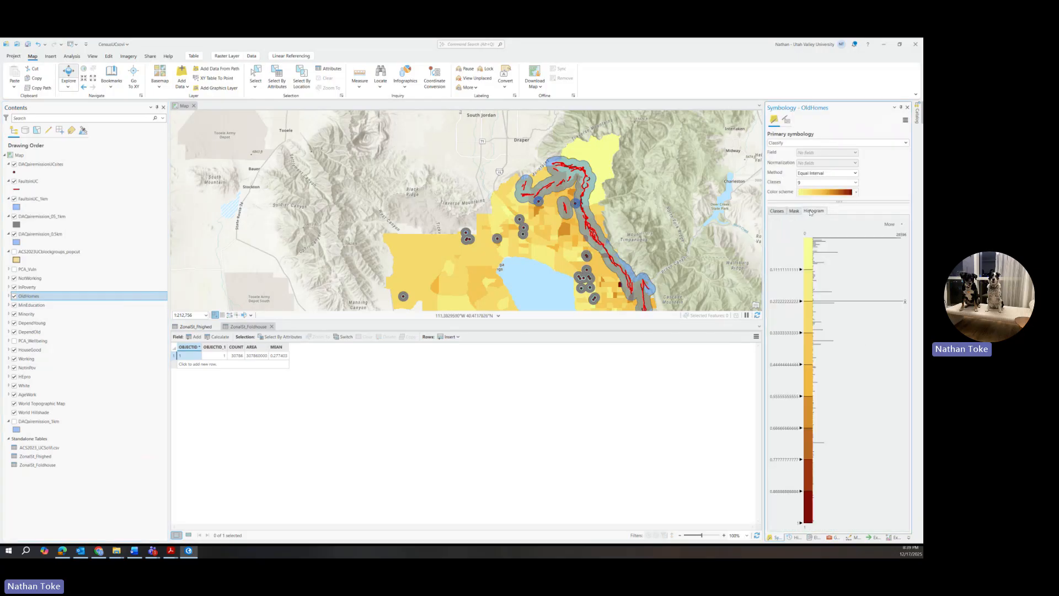
click(889, 224)
click(886, 245)
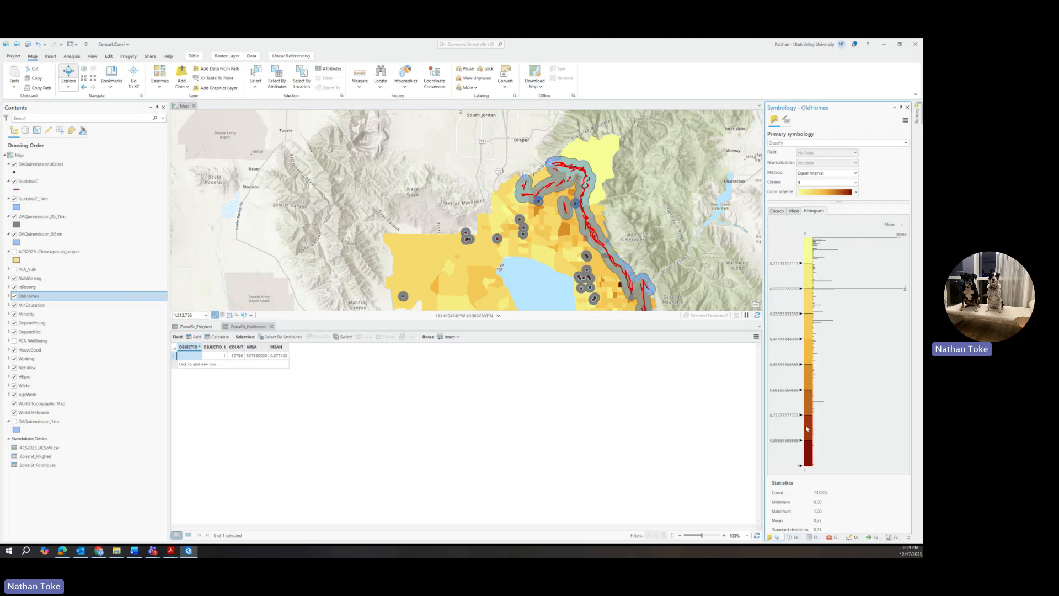
click(832, 537)
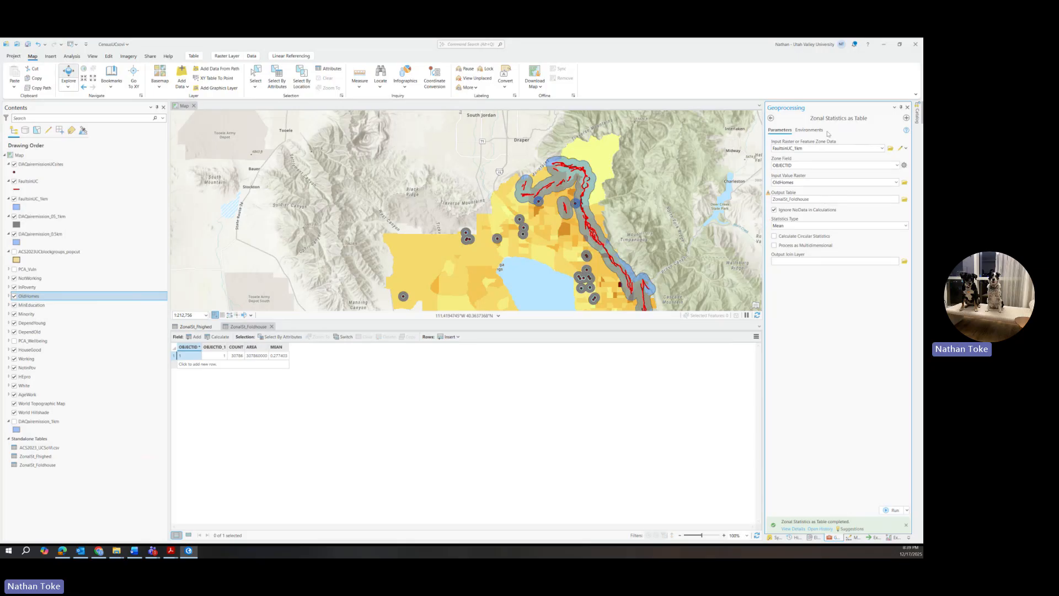
Step: Switch the value raster to Minority and name the output ZonalSt_Fminorities
click(896, 182)
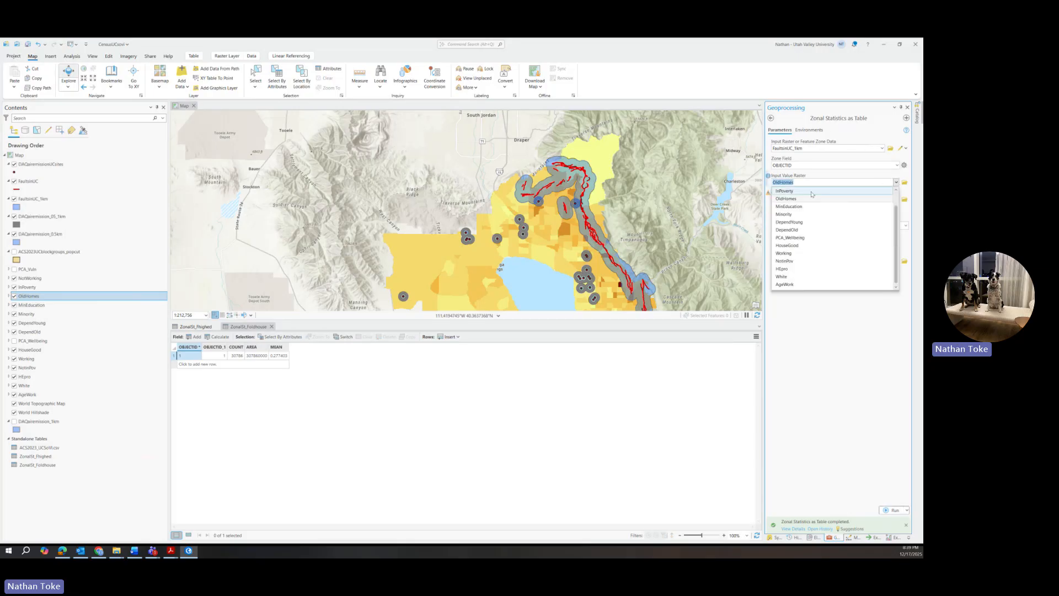
click(788, 214)
click(811, 199)
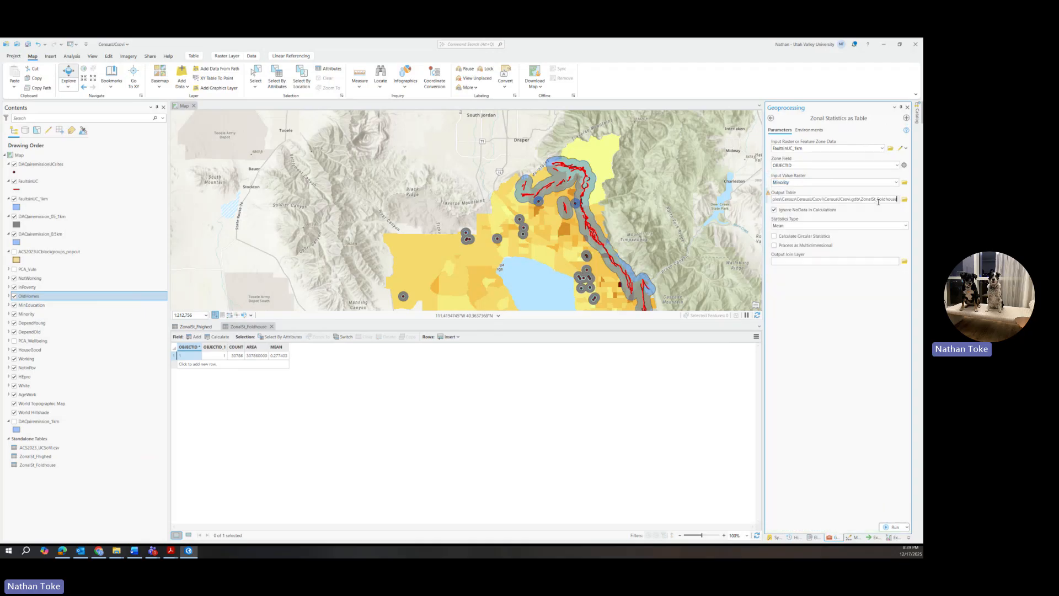
drag(881, 200, 912, 204)
text(minorities)
Step: Run the tool and open the ZonalSt_Fminorities table
click(882, 527)
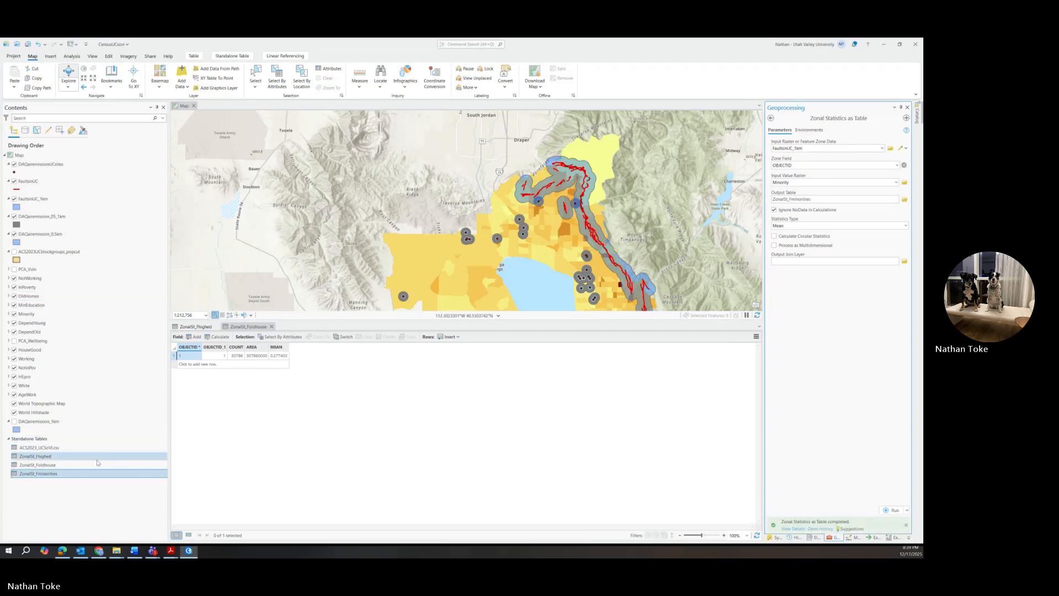
right_click(55, 466)
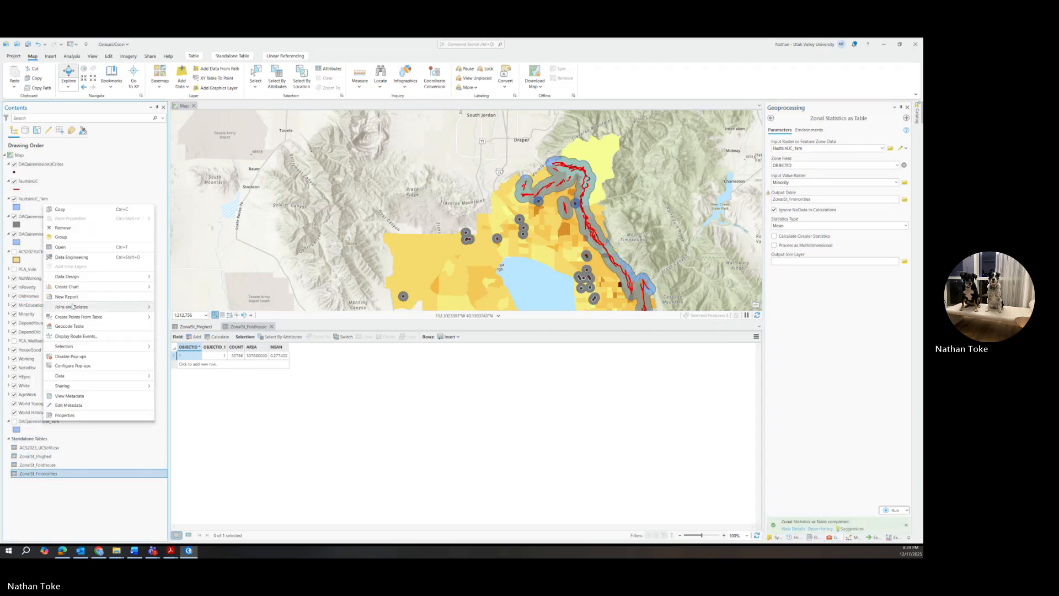
click(67, 247)
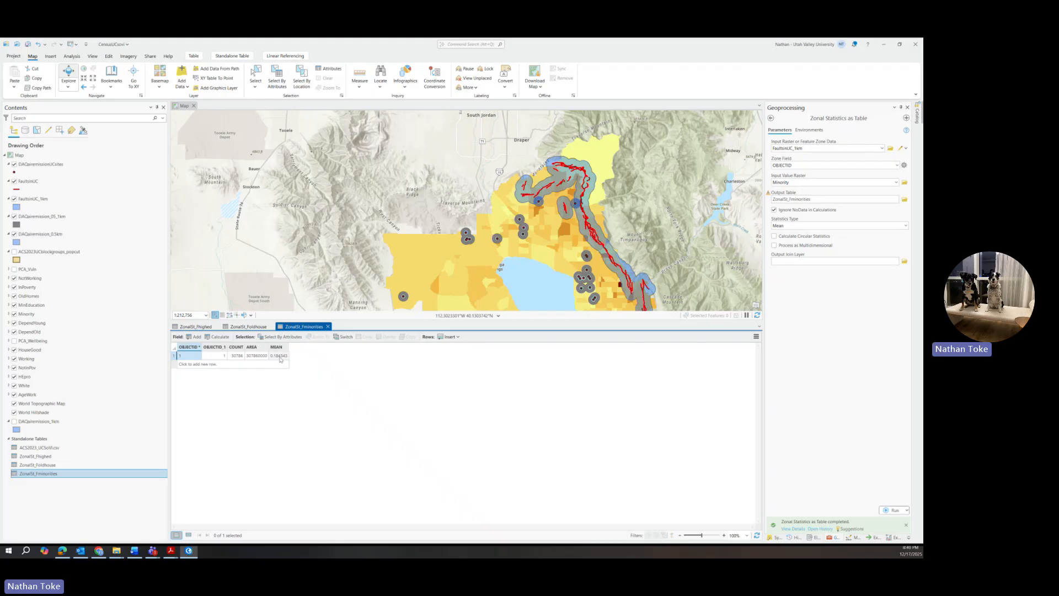
right_click(26, 314)
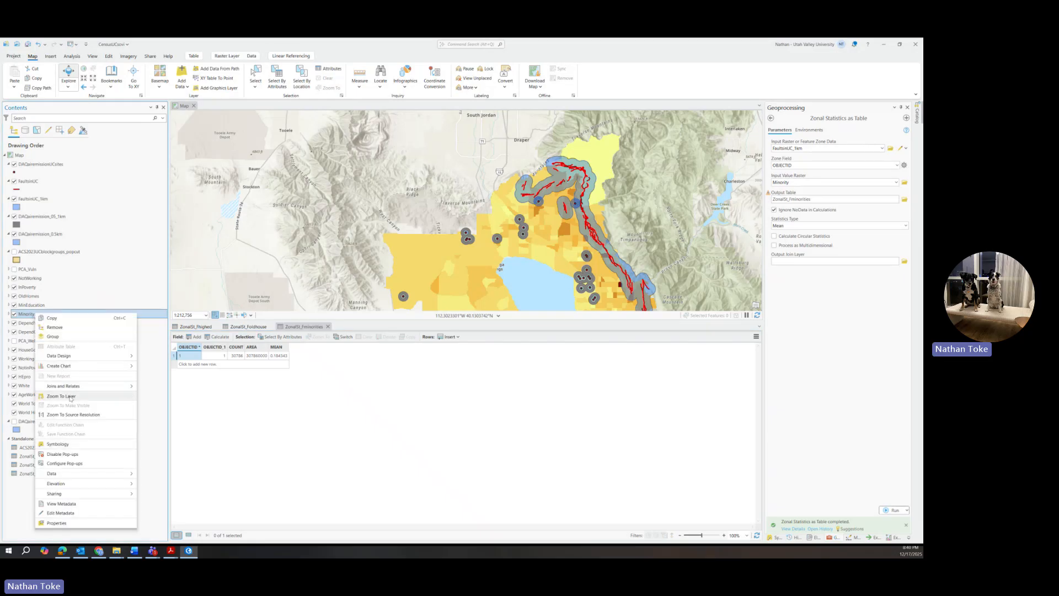
click(58, 444)
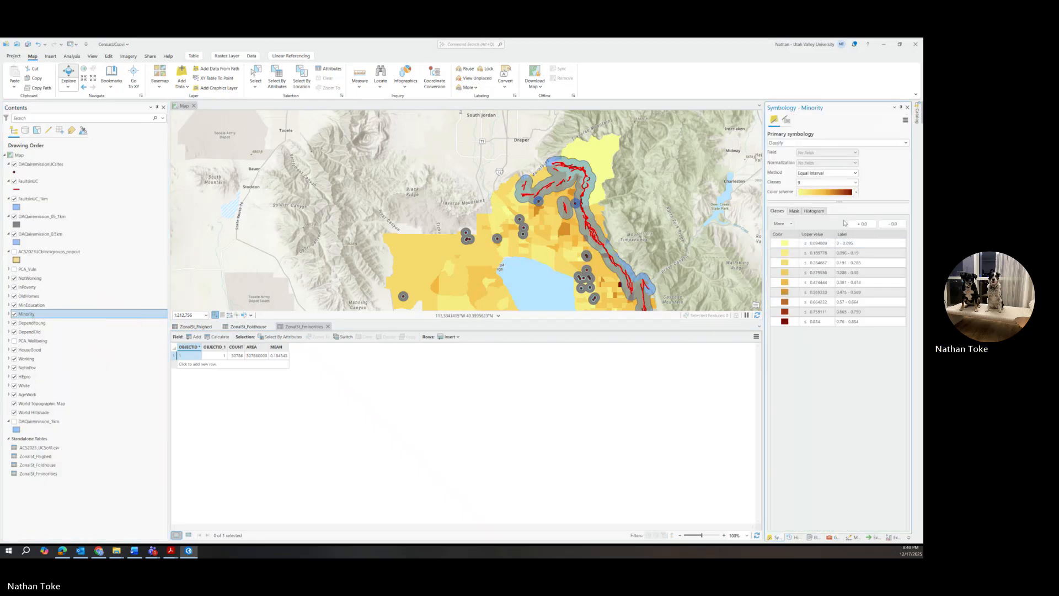
click(813, 212)
click(893, 225)
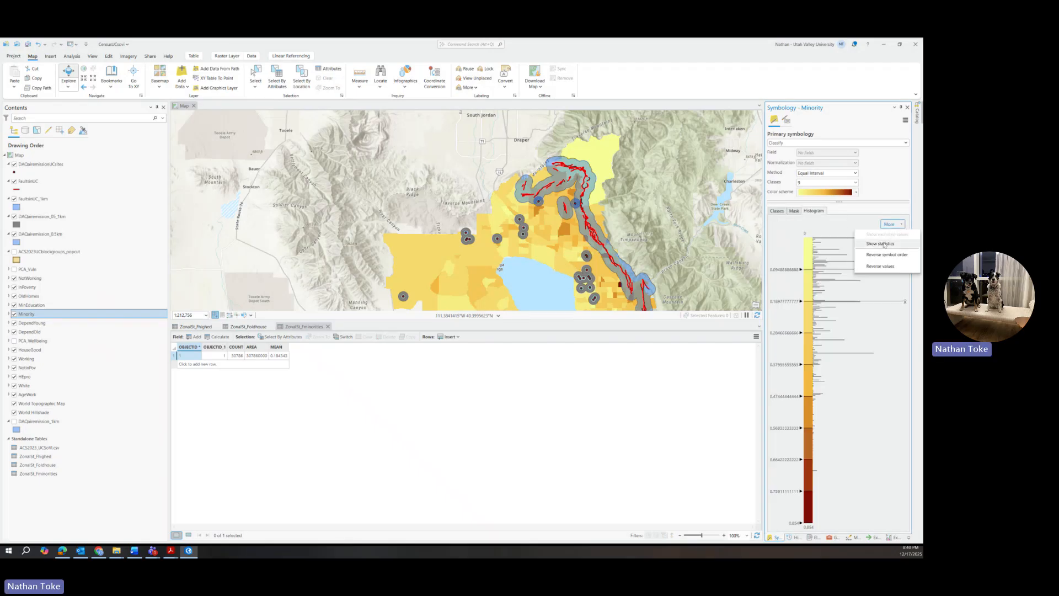
click(882, 244)
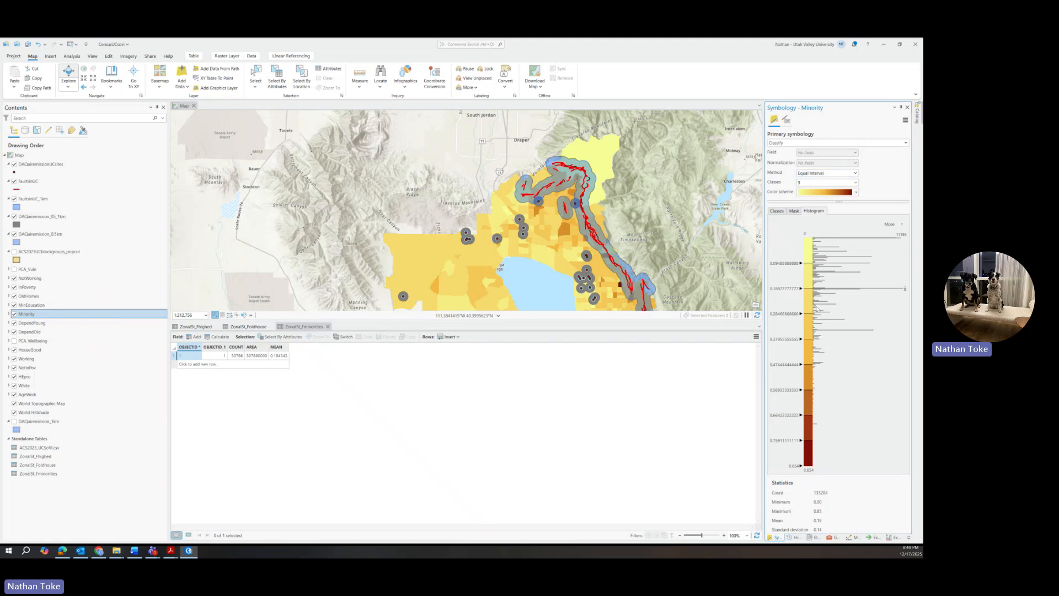
click(832, 538)
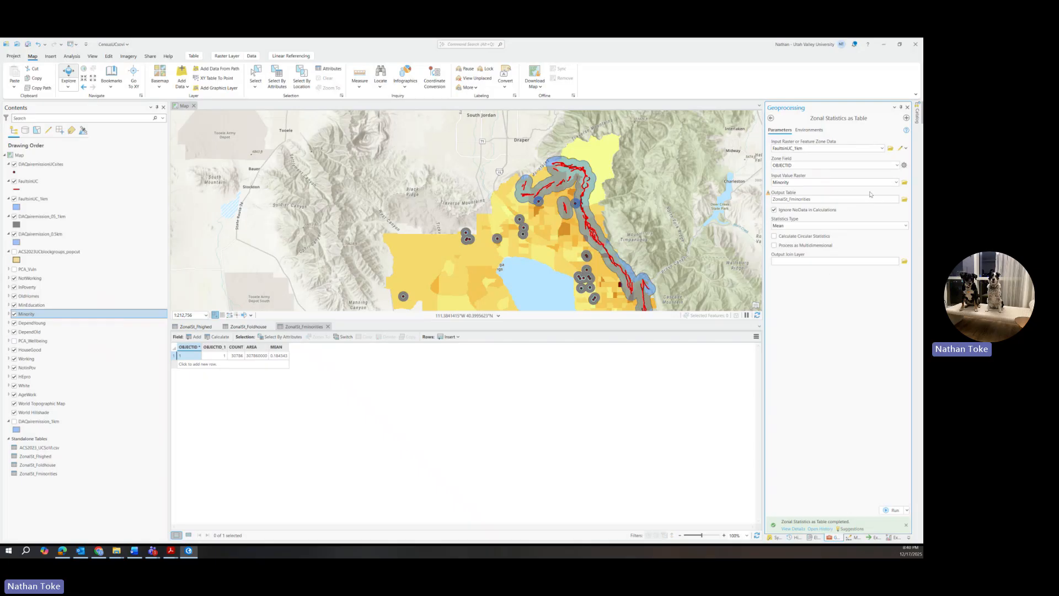
Step: Switch the value raster to PCA_Vuln and name the output ZonalSt_Fvuln
click(896, 182)
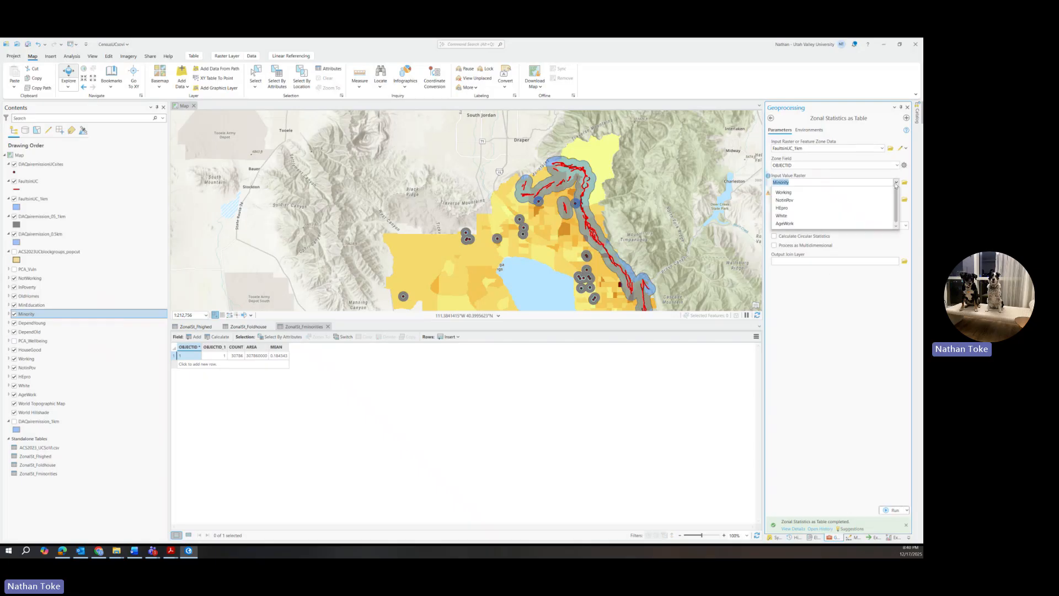
scroll(806, 215, up, 1)
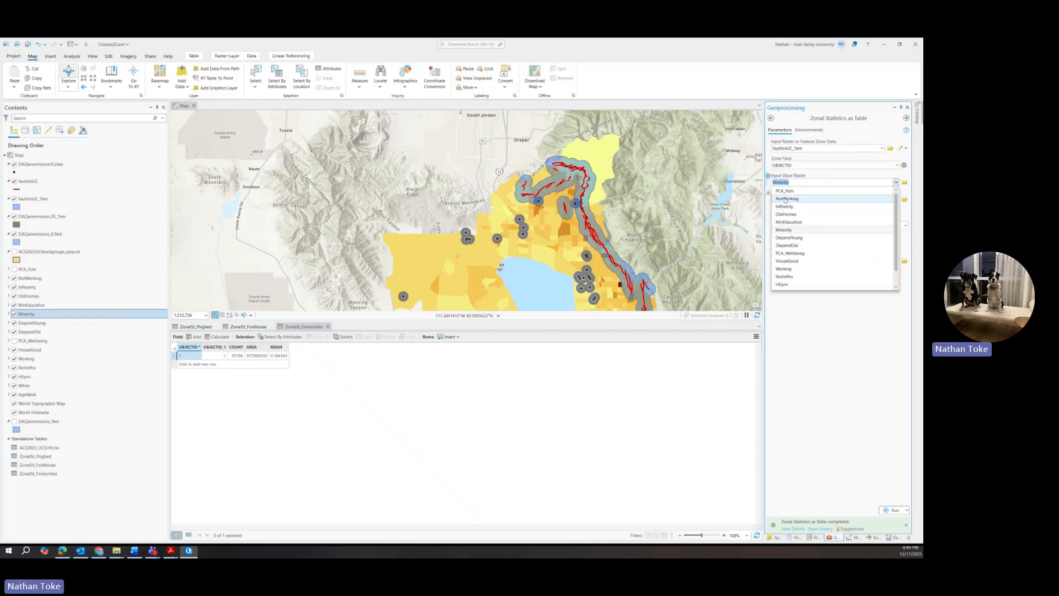
click(784, 194)
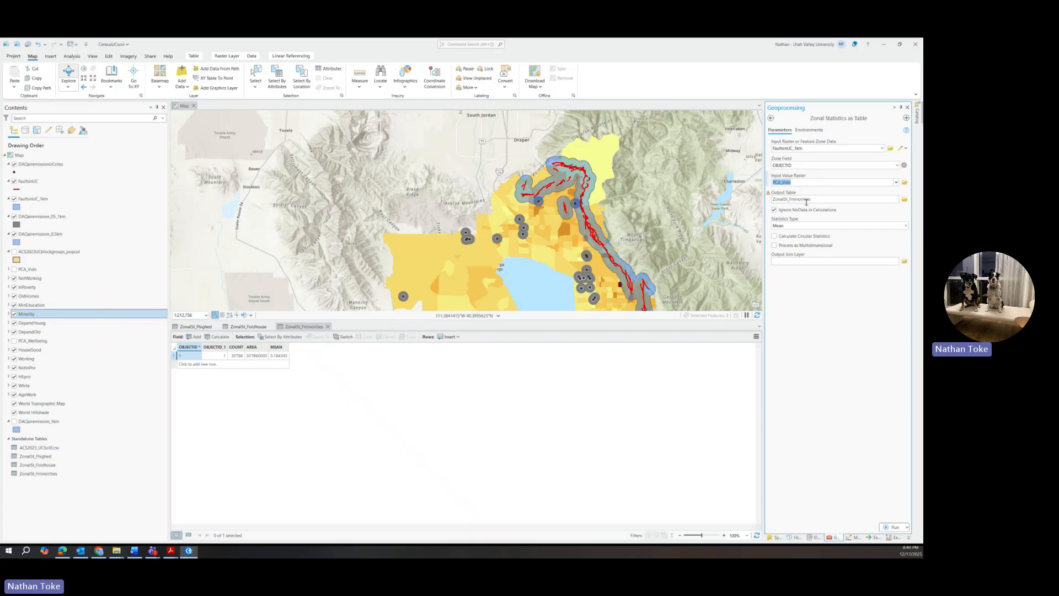
click(797, 199)
drag(879, 199, 916, 201)
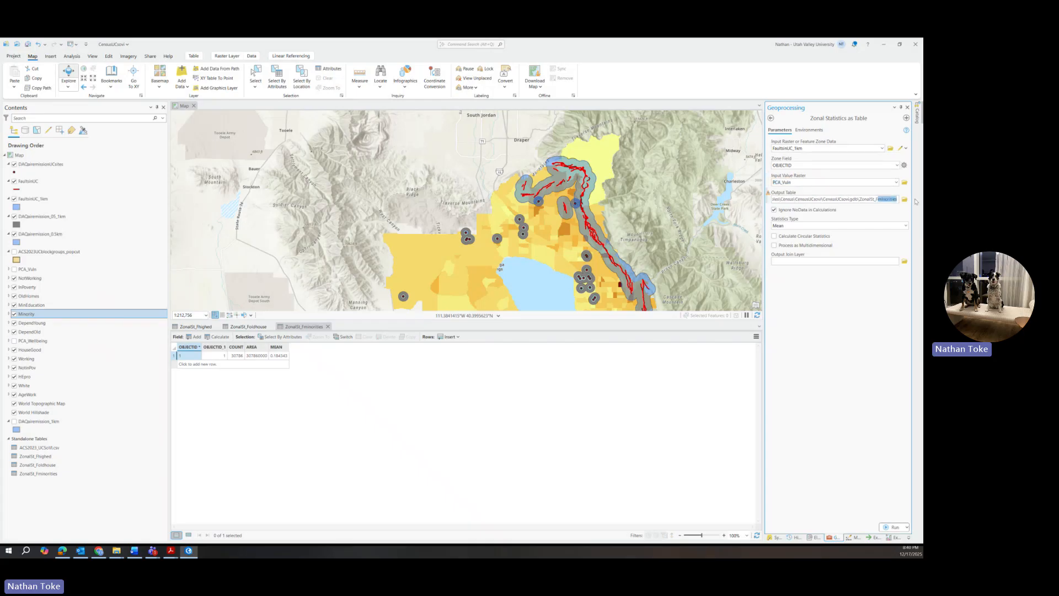
key(BackSpace)
text(vuln)
Step: Run the tool, open the ZonalSt_Fvuln table, and select the PCA_Vuln layer
click(888, 527)
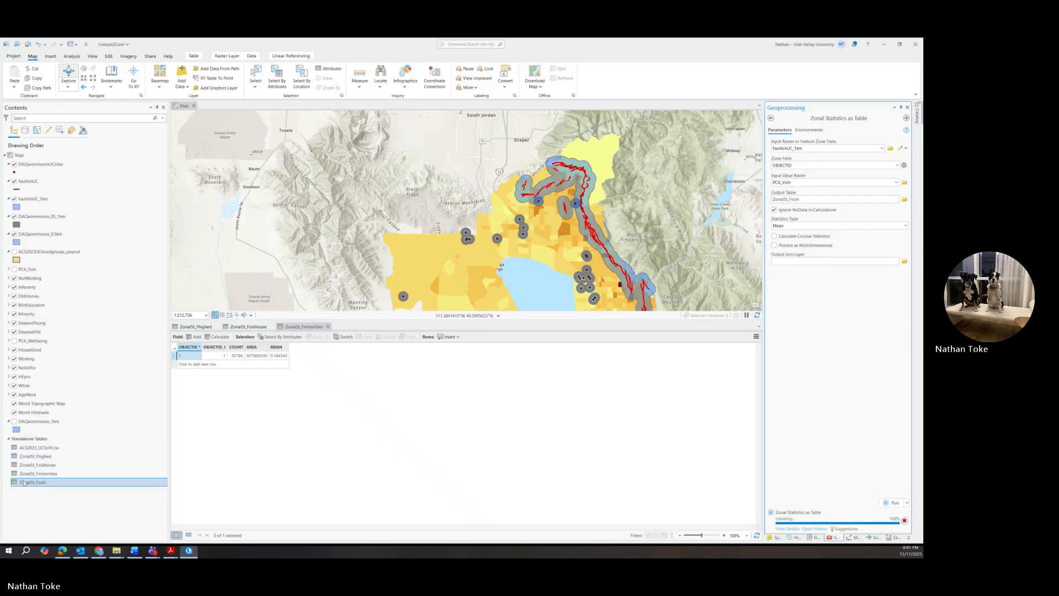
right_click(36, 485)
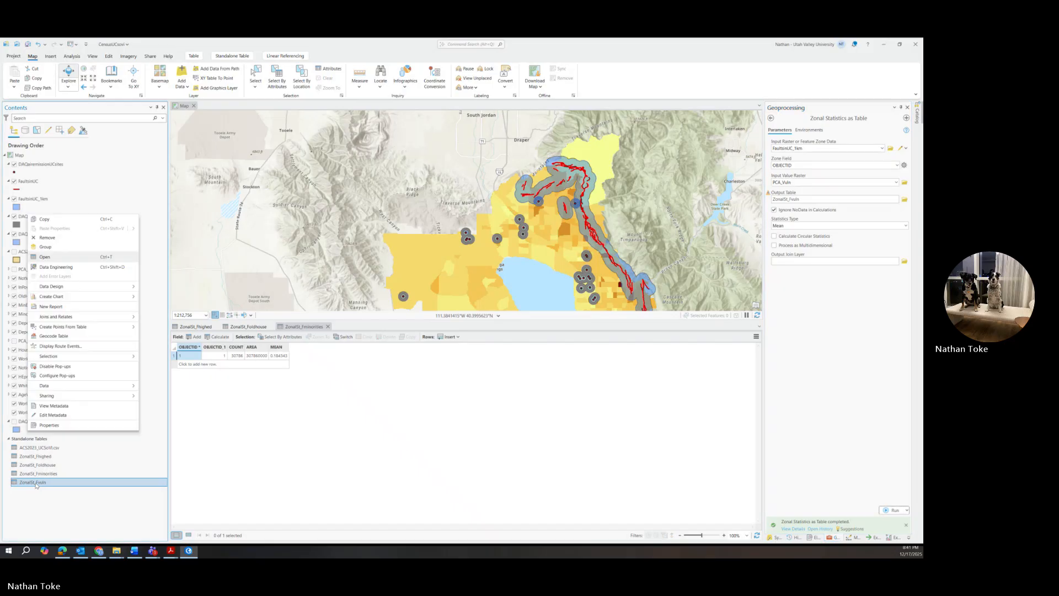
click(65, 270)
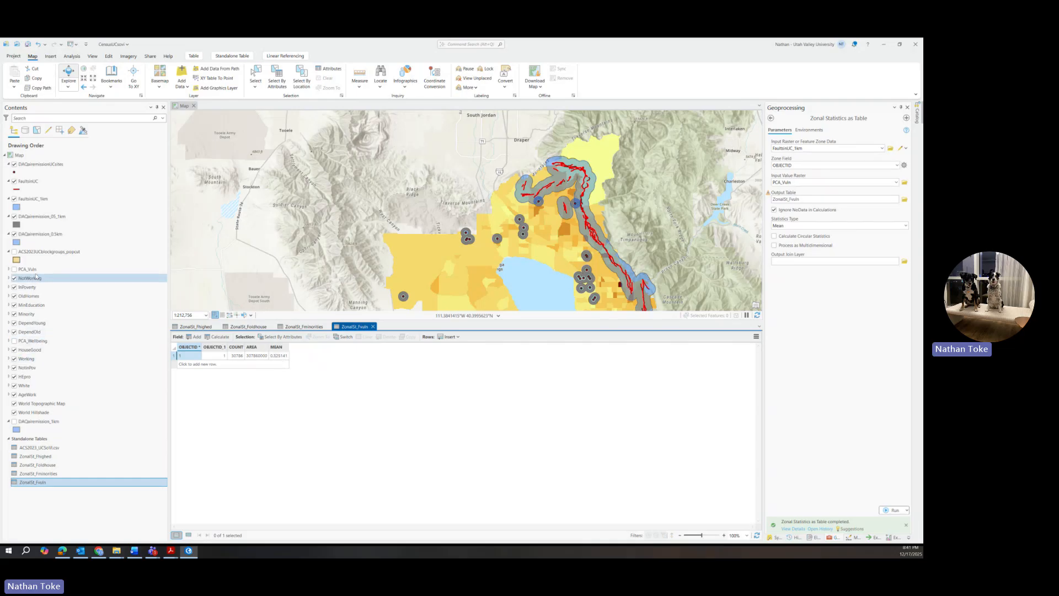
click(34, 270)
Step: In PCA_Vuln's symbology, set the stretch statistics source to Dataset
right_click(34, 270)
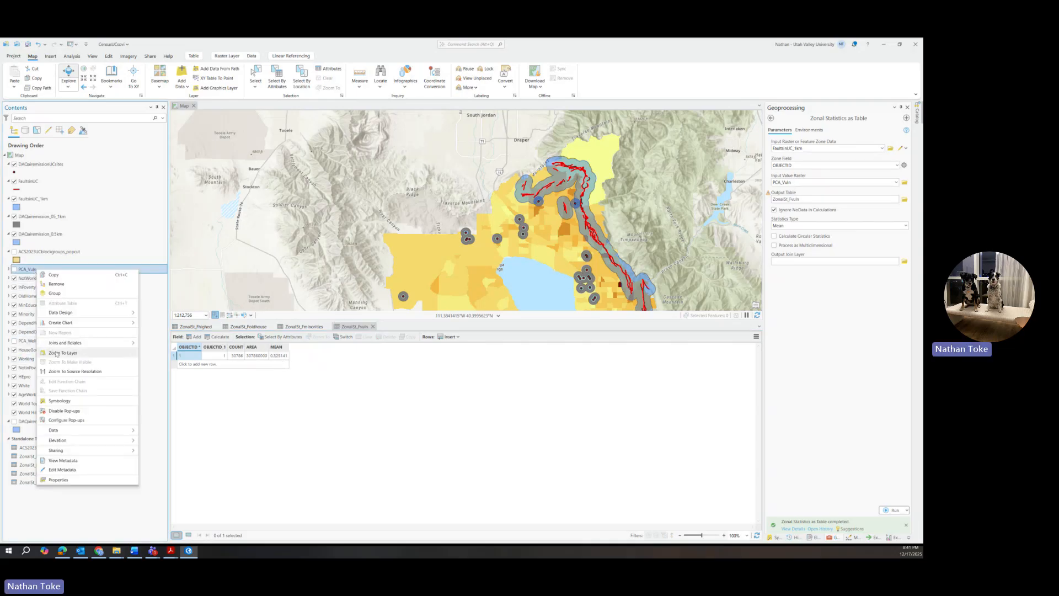
click(59, 401)
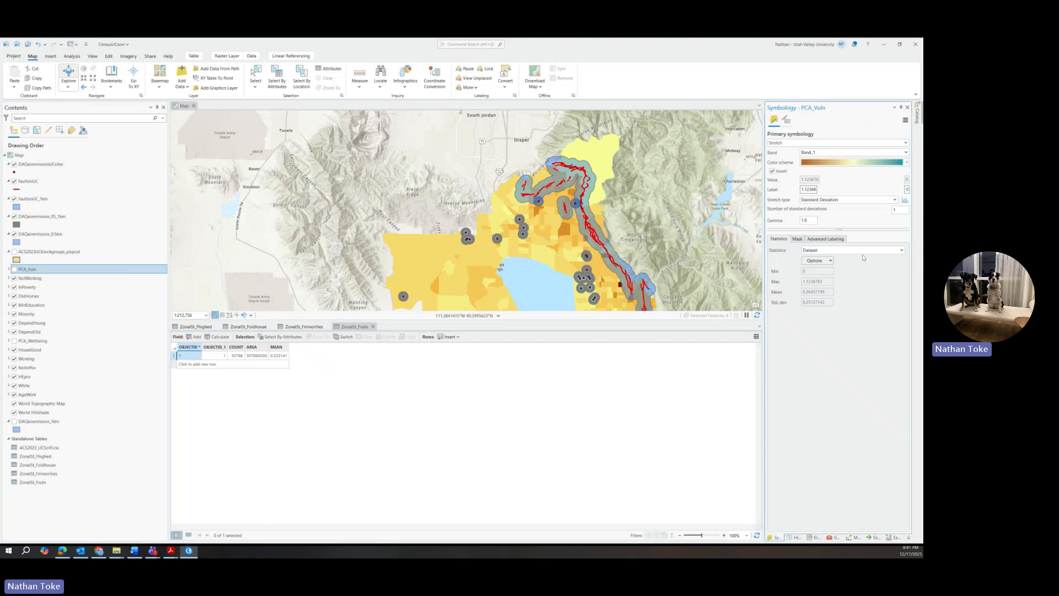
click(900, 251)
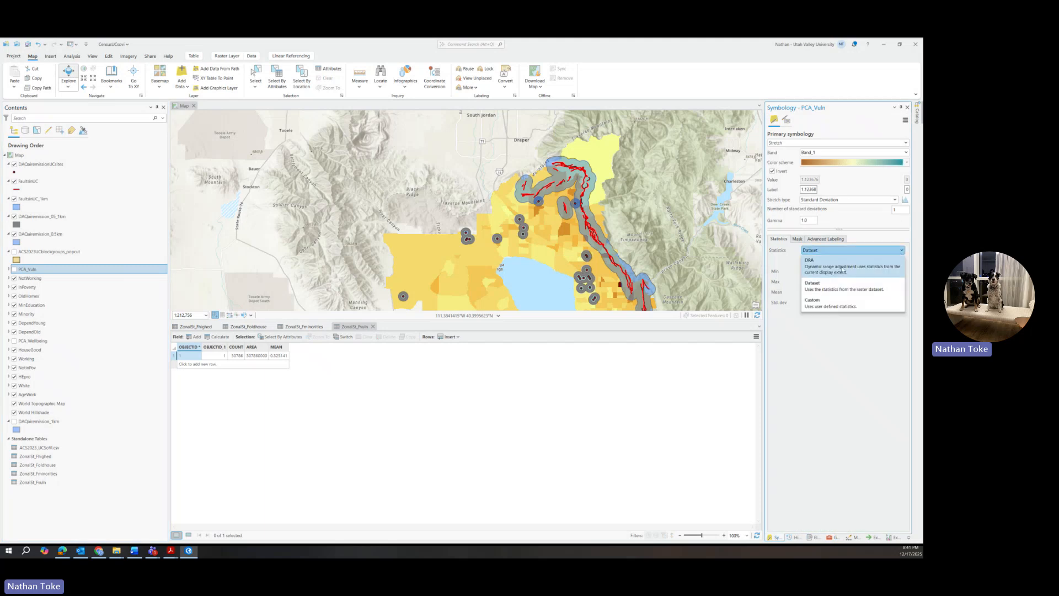
click(880, 241)
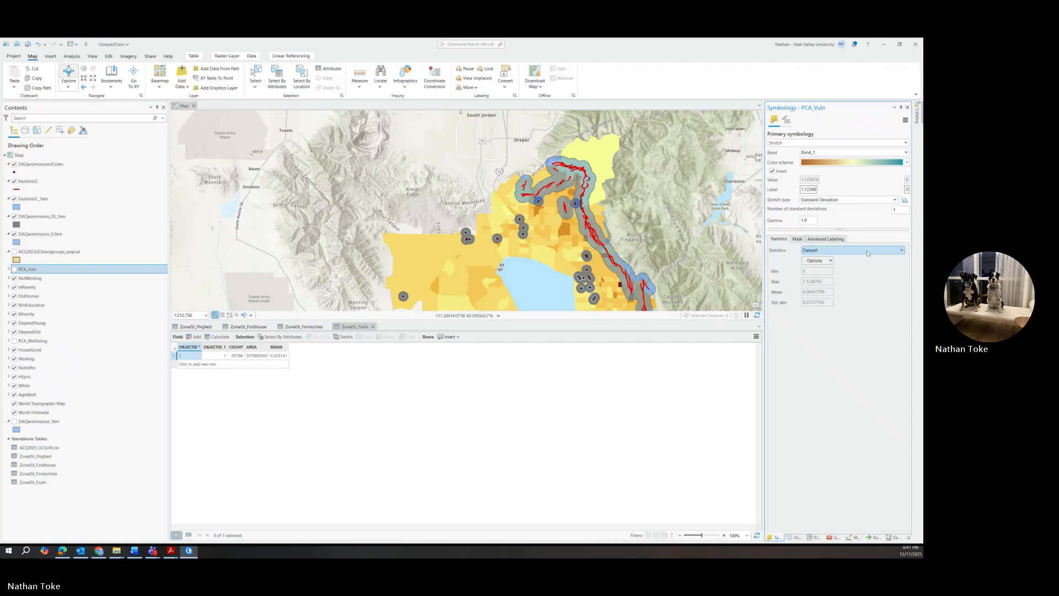
Step: Show the PCA_Vuln stretch histogram with its minimum, maximum, mean and standard deviation
click(815, 261)
click(815, 260)
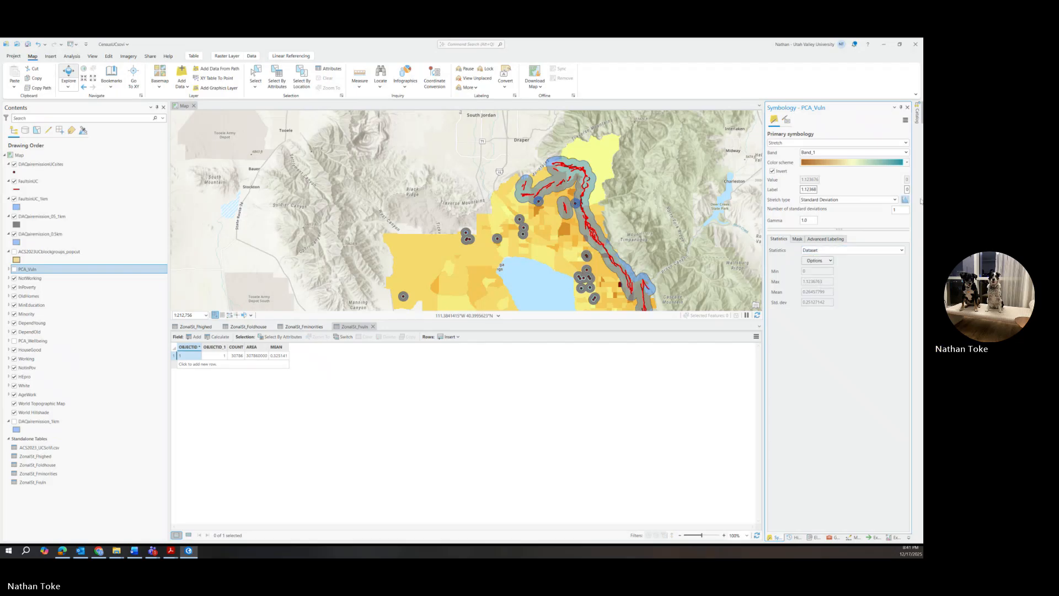
click(905, 200)
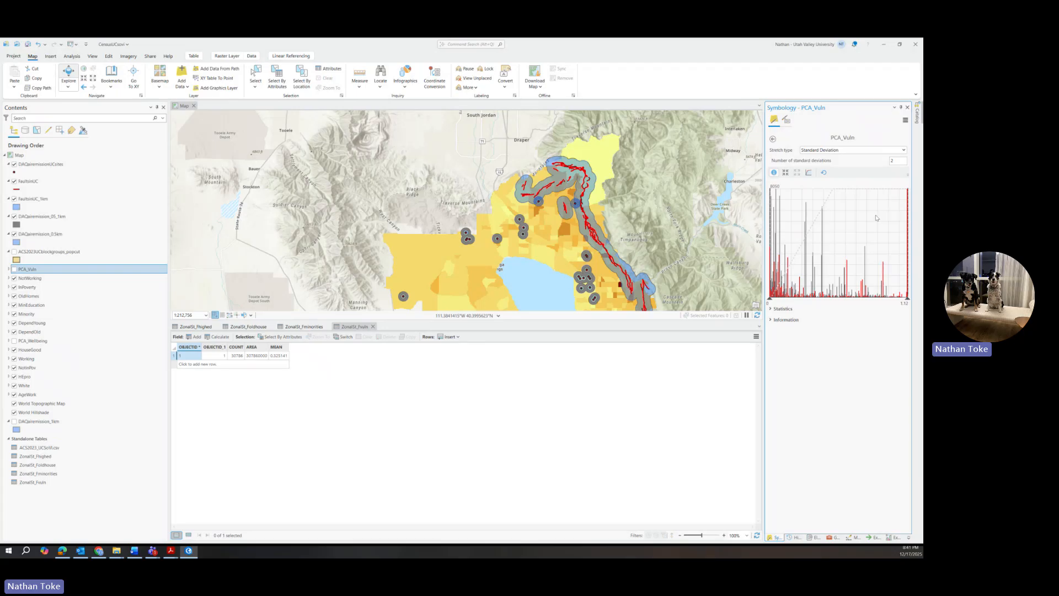
click(781, 309)
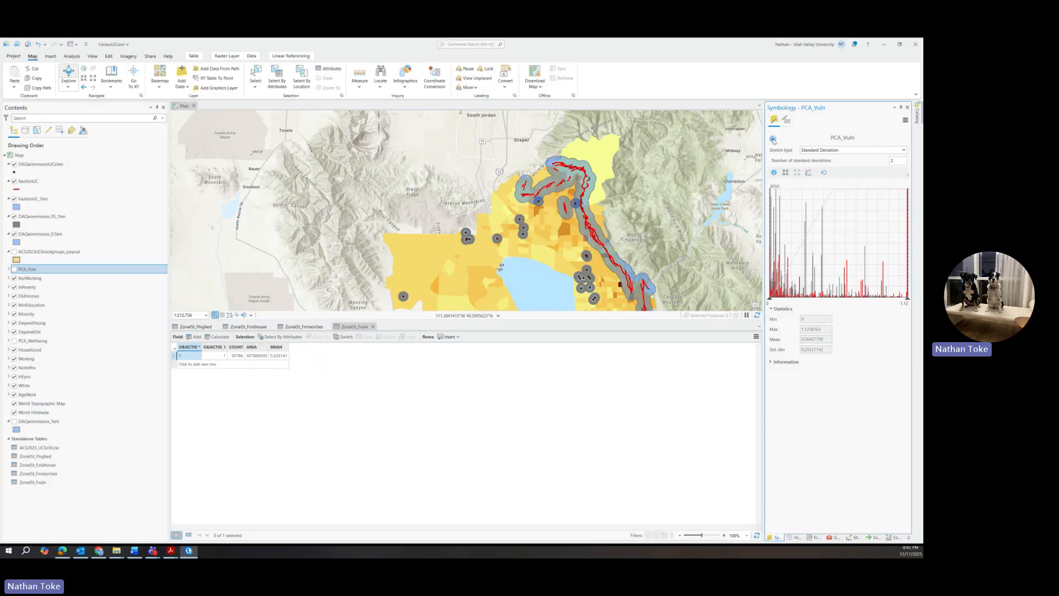
Step: Leave PCA_Vuln's symbology and show the Zonal Statistics as Table tool again
click(773, 139)
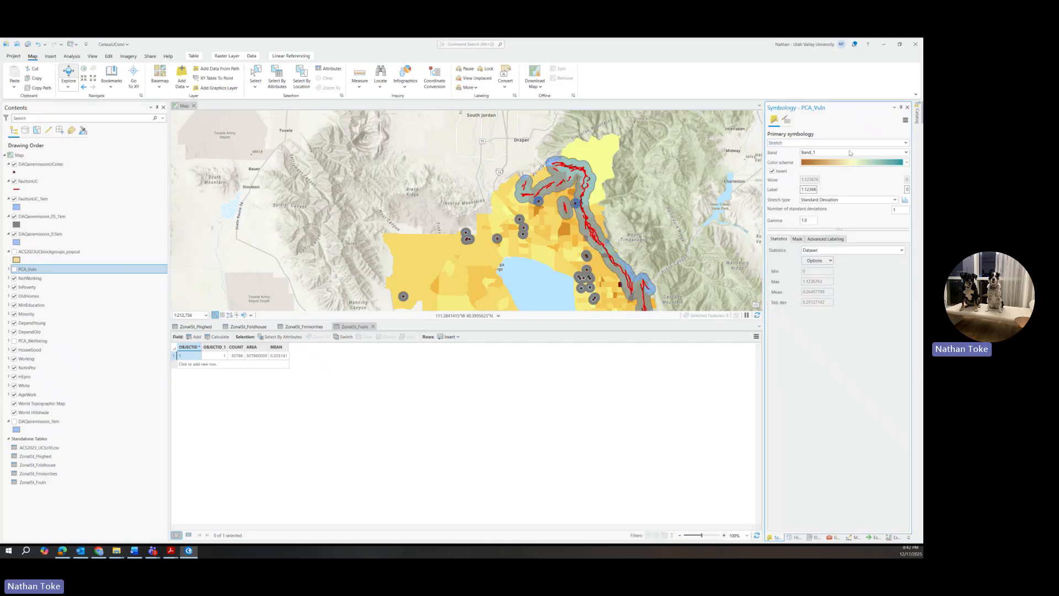
click(833, 537)
Step: Run Zonal Statistics with PCA_Wellbeing as value raster, output named ZonalSt_Fwellbeing
click(896, 182)
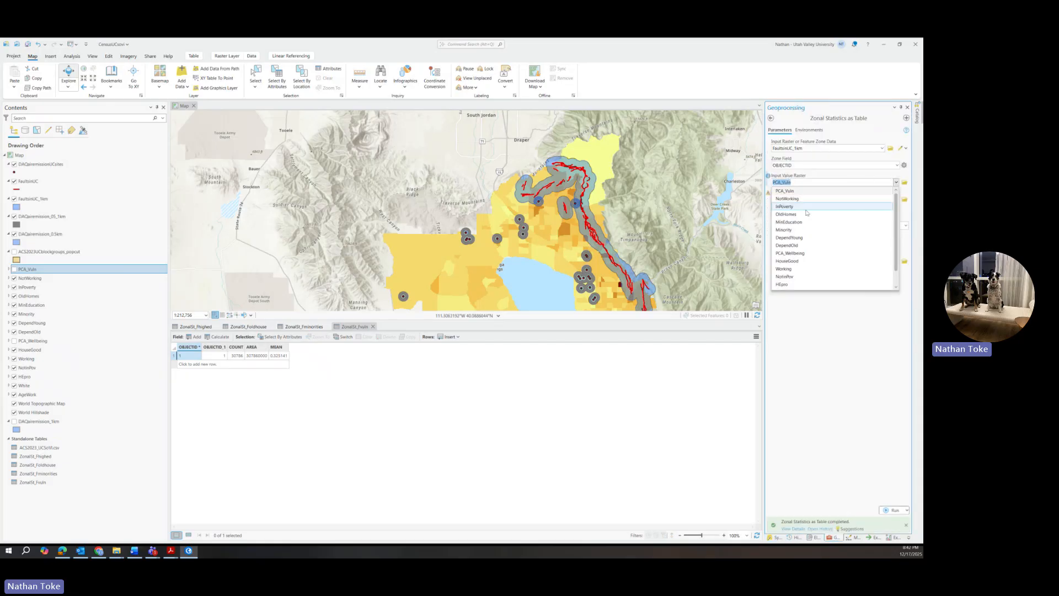
click(794, 253)
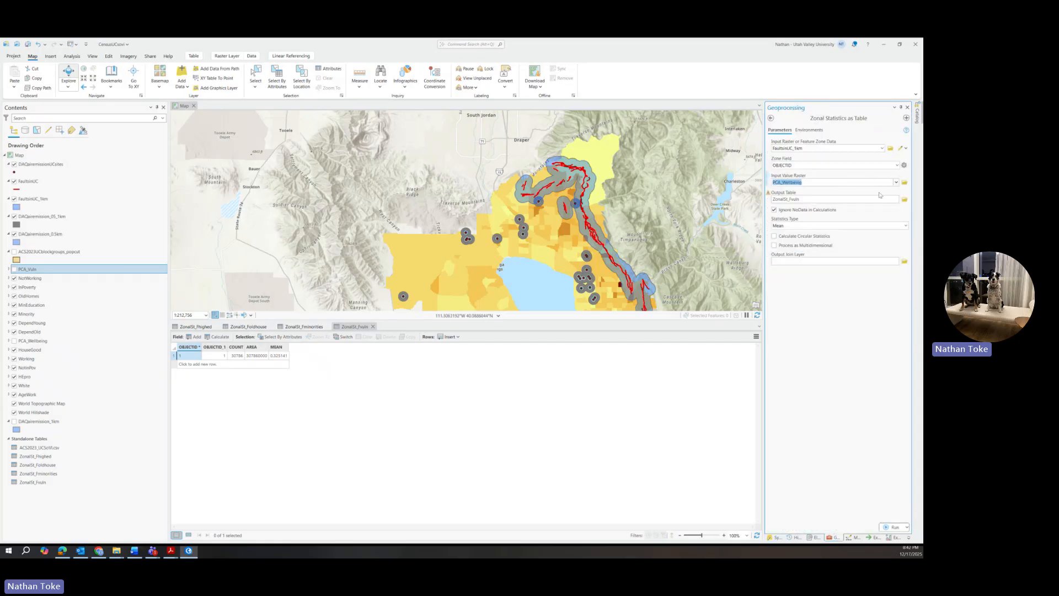
click(791, 199)
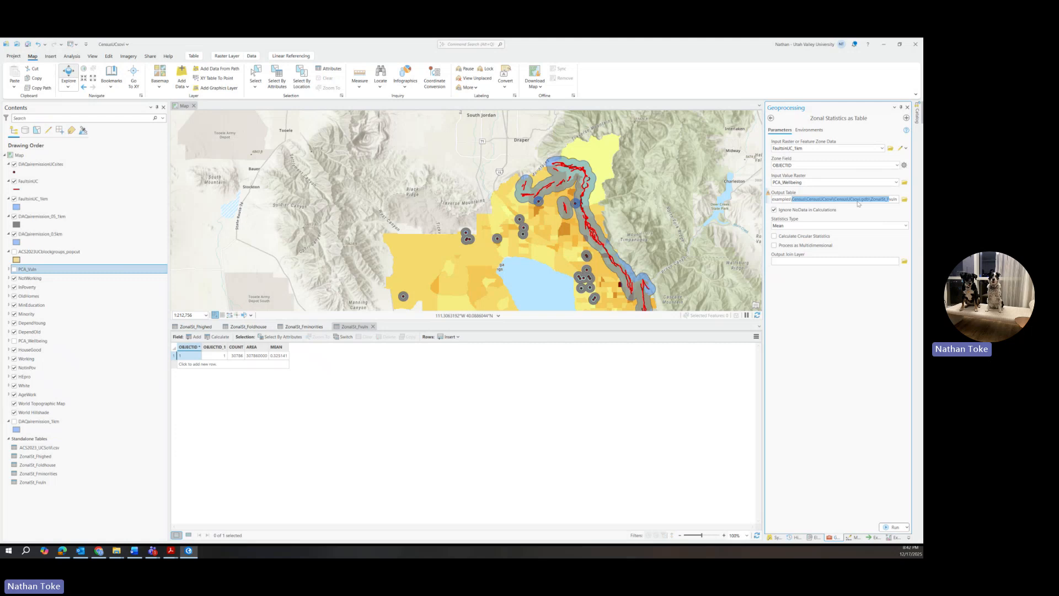
drag(888, 199, 904, 202)
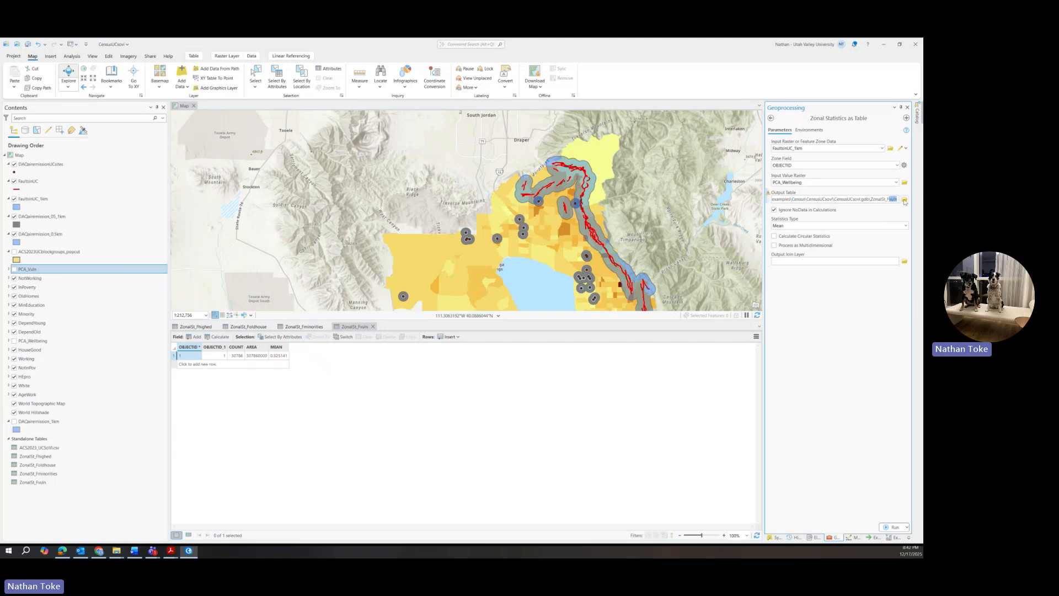
text(wellbe)
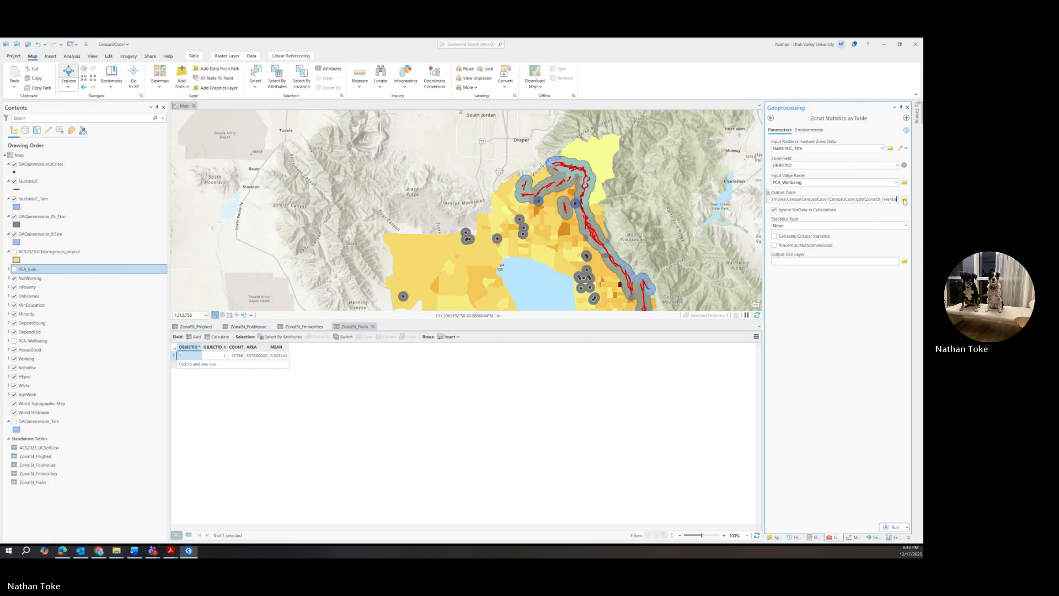
text(ing)
click(842, 304)
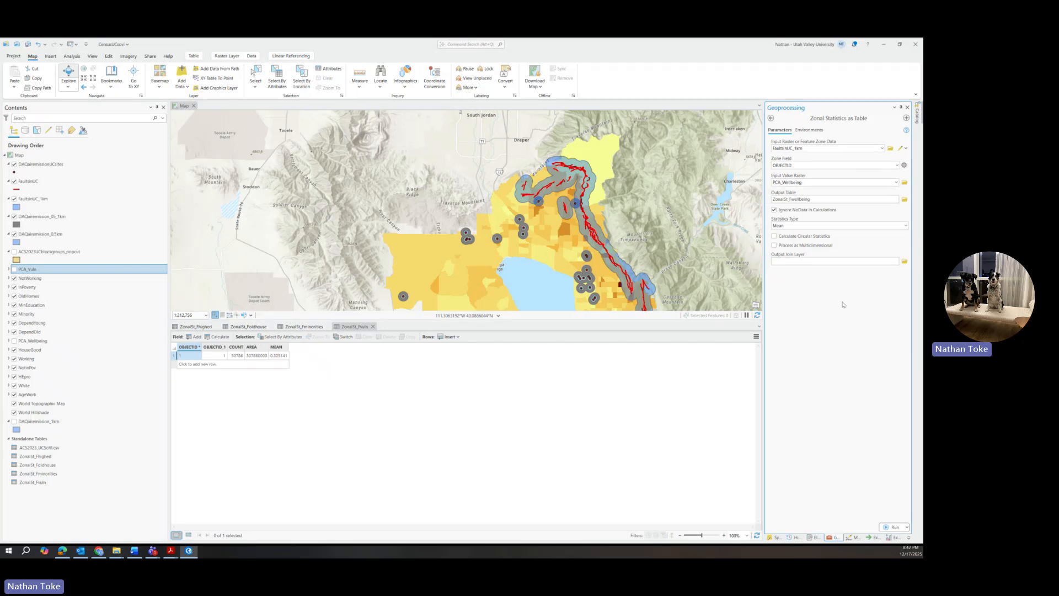
click(892, 526)
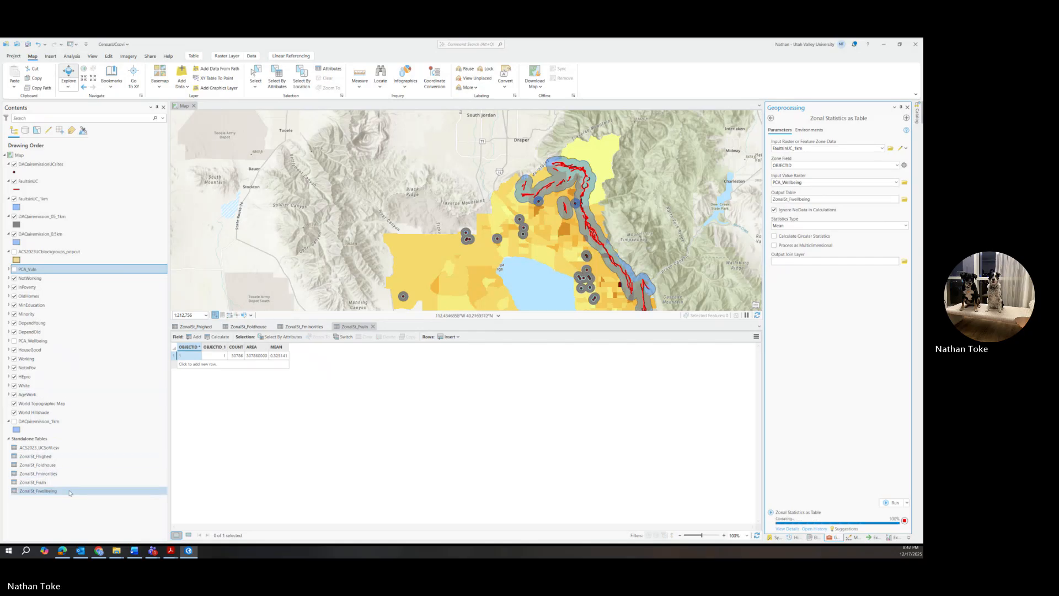
Step: Open the ZonalSt_Fwellbeing table, then bring up the PCA_Wellbeing layer's options
click(71, 491)
right_click(61, 490)
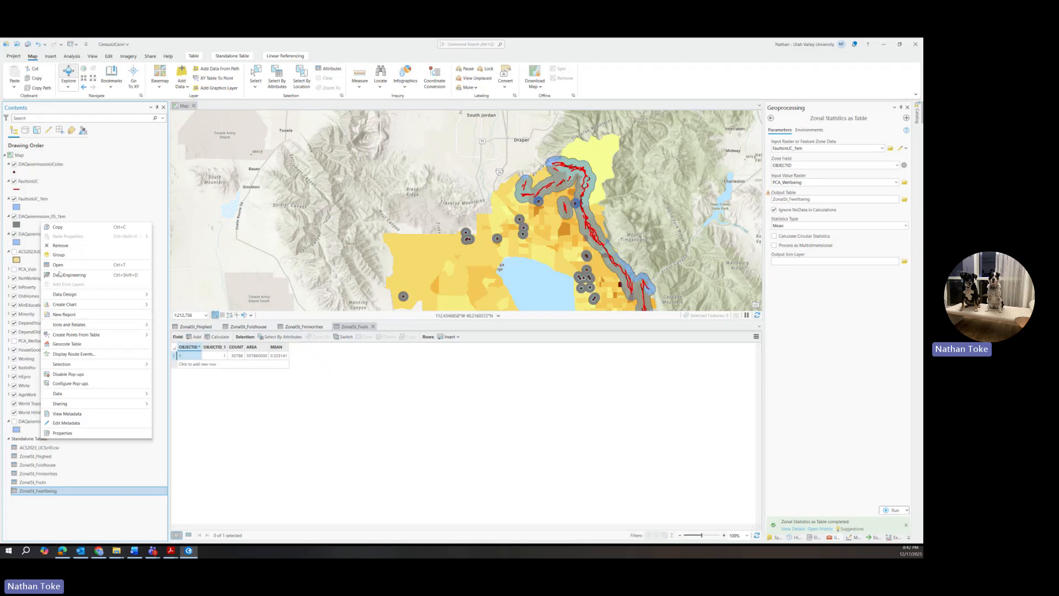
click(61, 266)
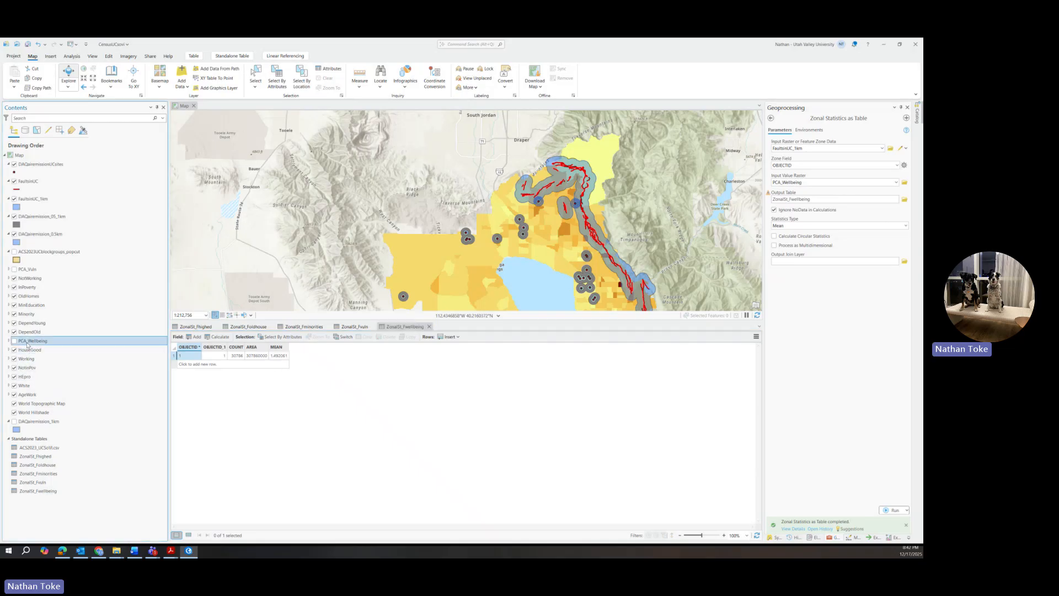
right_click(34, 340)
Step: Show PCA_Wellbeing's histogram and statistics, and widen the map toward Utah Lake
click(51, 251)
click(905, 199)
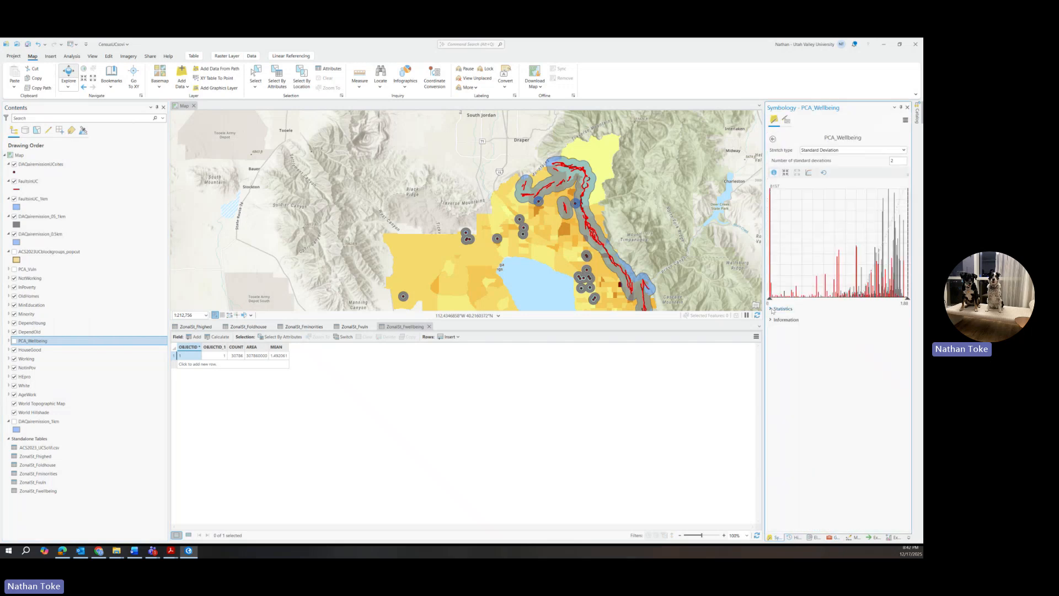
click(772, 308)
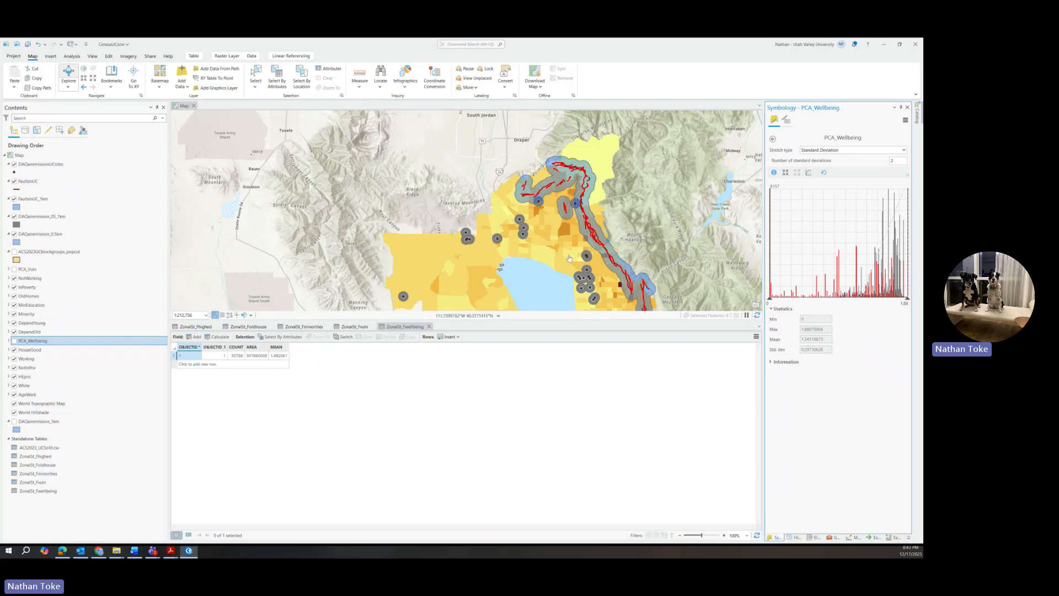
drag(561, 263, 569, 208)
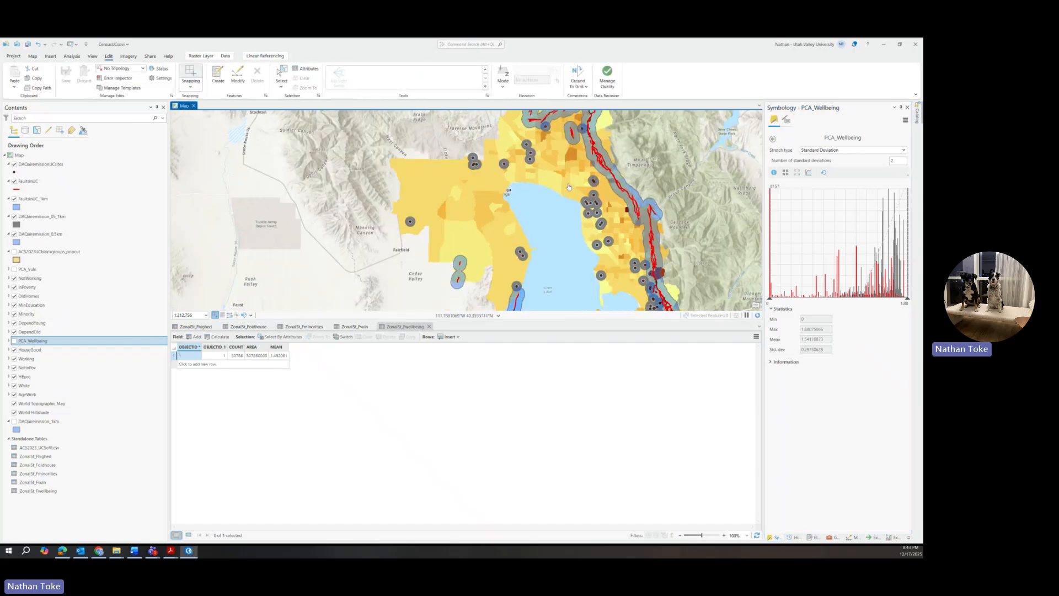
scroll(568, 136, down, 2)
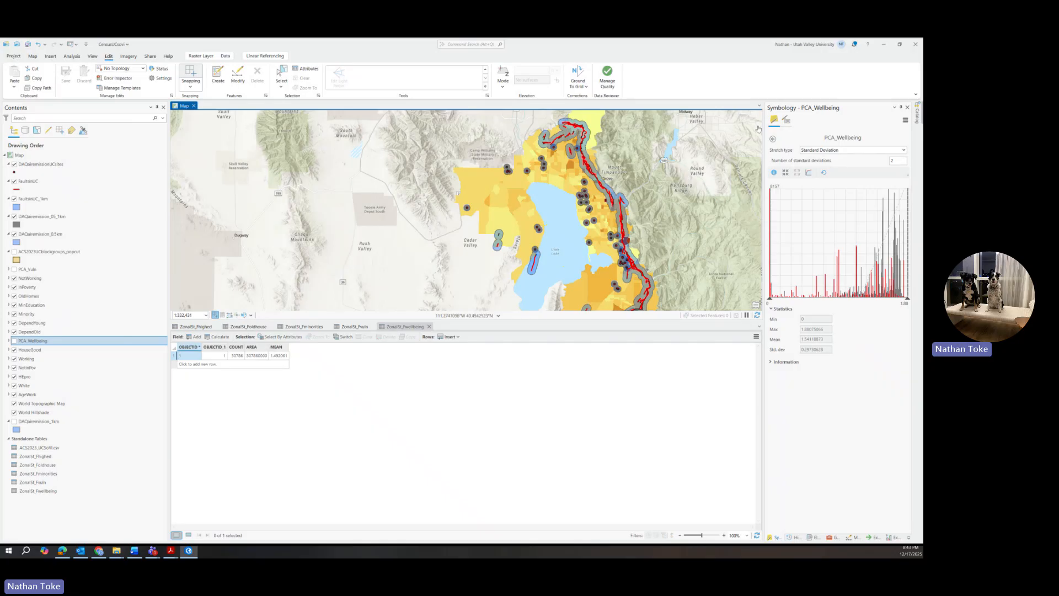
Step: Return to Zonal Statistics as Table and select the FaultsinUC_1km zone input
click(772, 139)
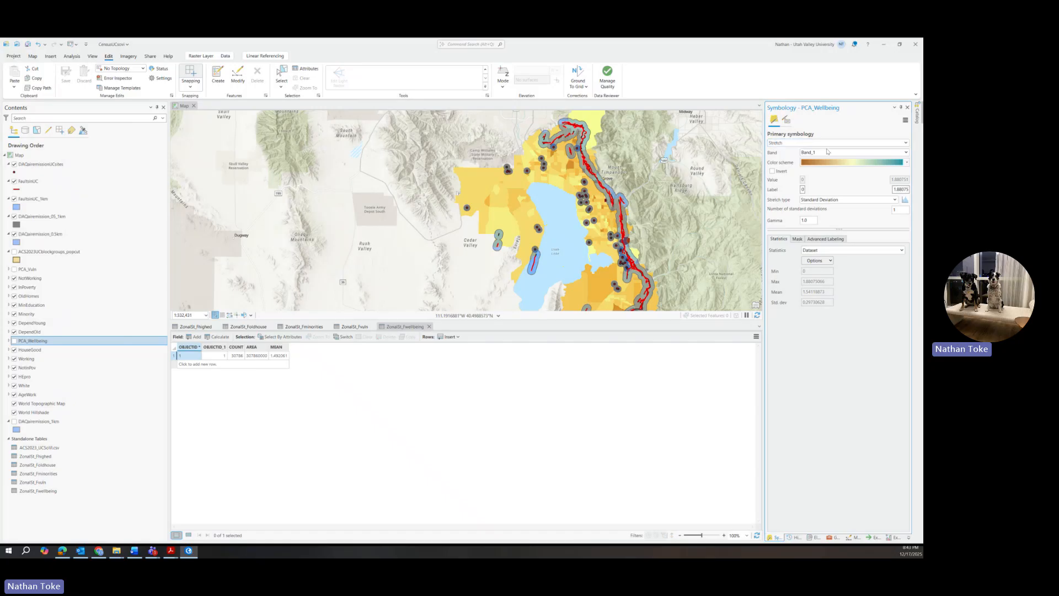
click(833, 537)
double_click(834, 149)
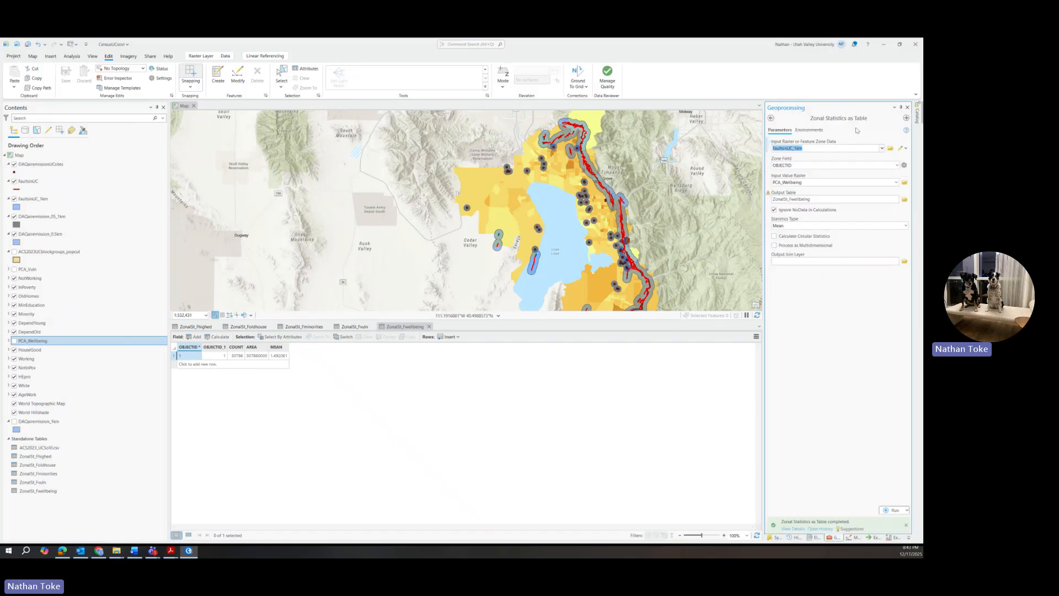
Step: Set the zones to DAQairemission_0.5km and the value raster to Minority
click(882, 149)
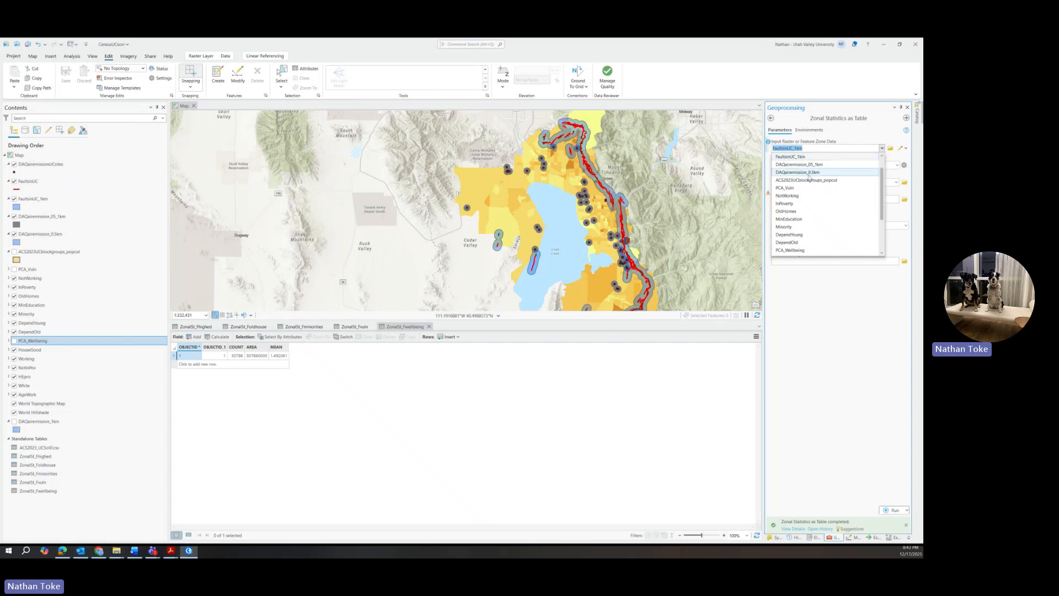
click(809, 173)
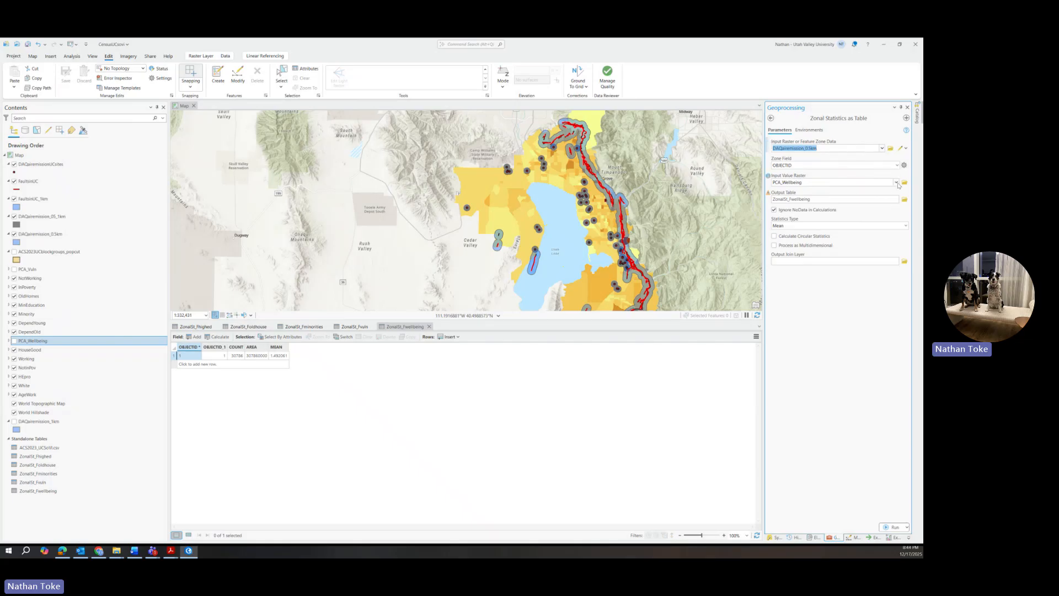
click(896, 182)
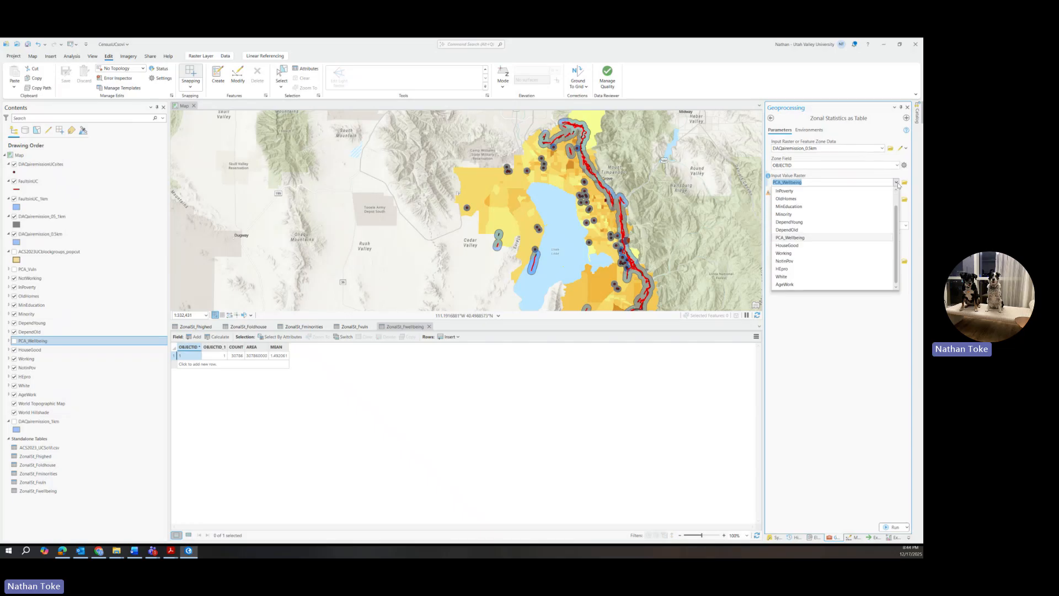
click(783, 215)
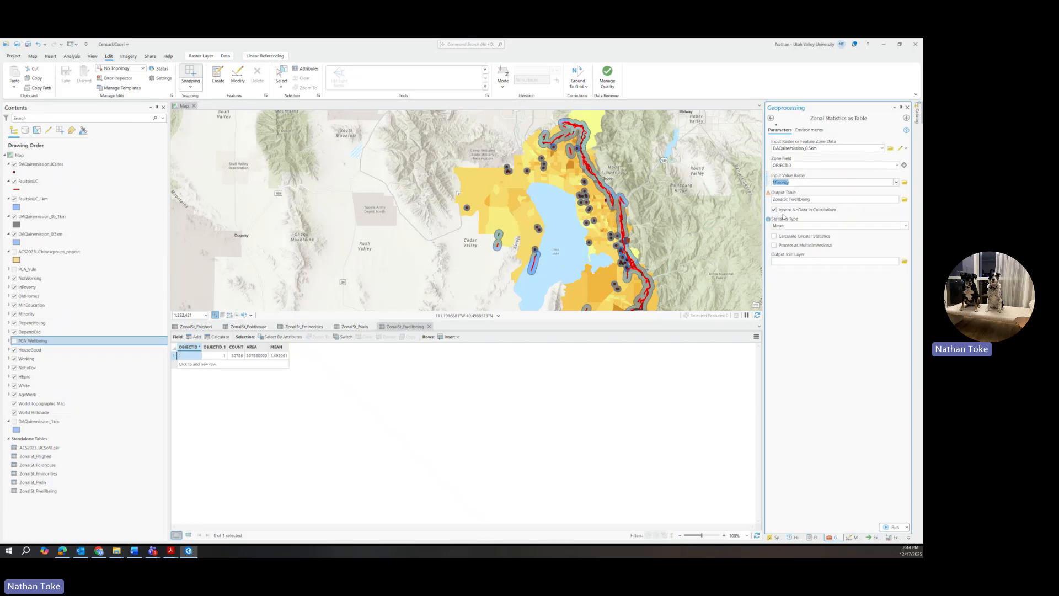
Step: Name the output ZonalSt_05km_minority, run the tool, and open the resulting table
click(809, 200)
drag(875, 200, 897, 199)
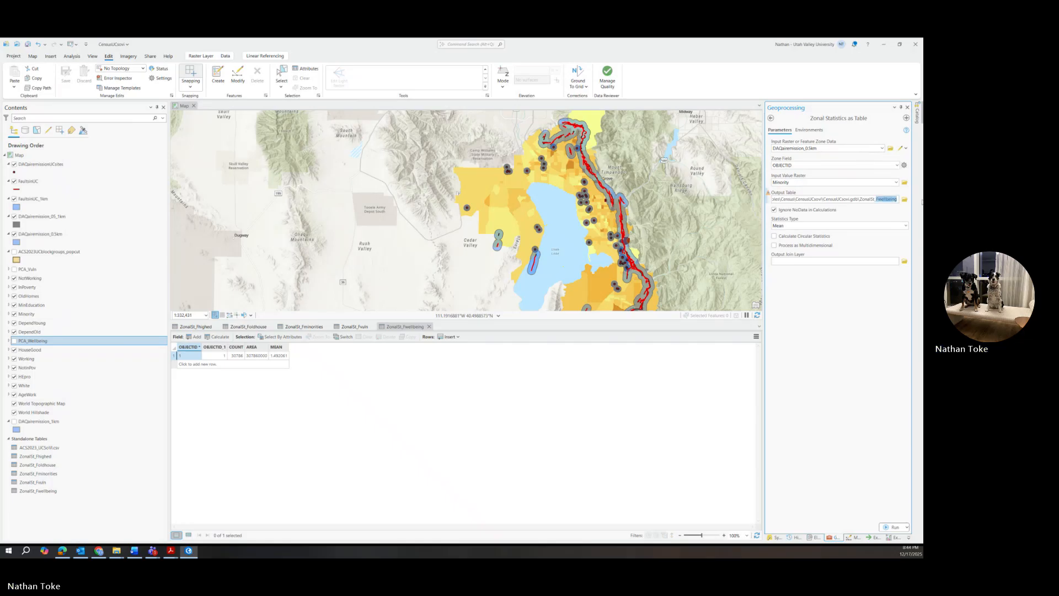
text(05)
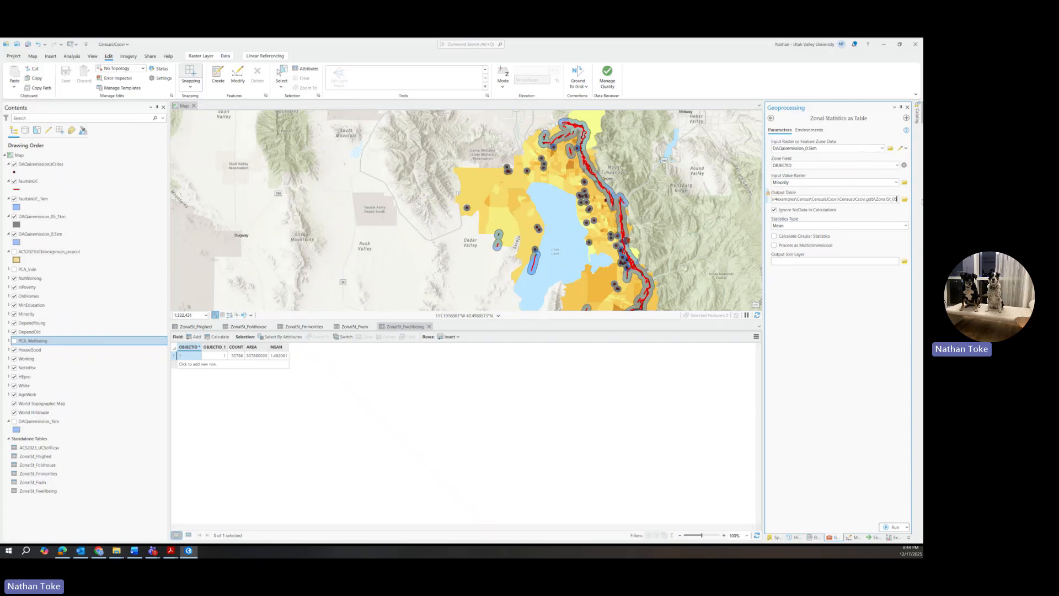
text(km_minority)
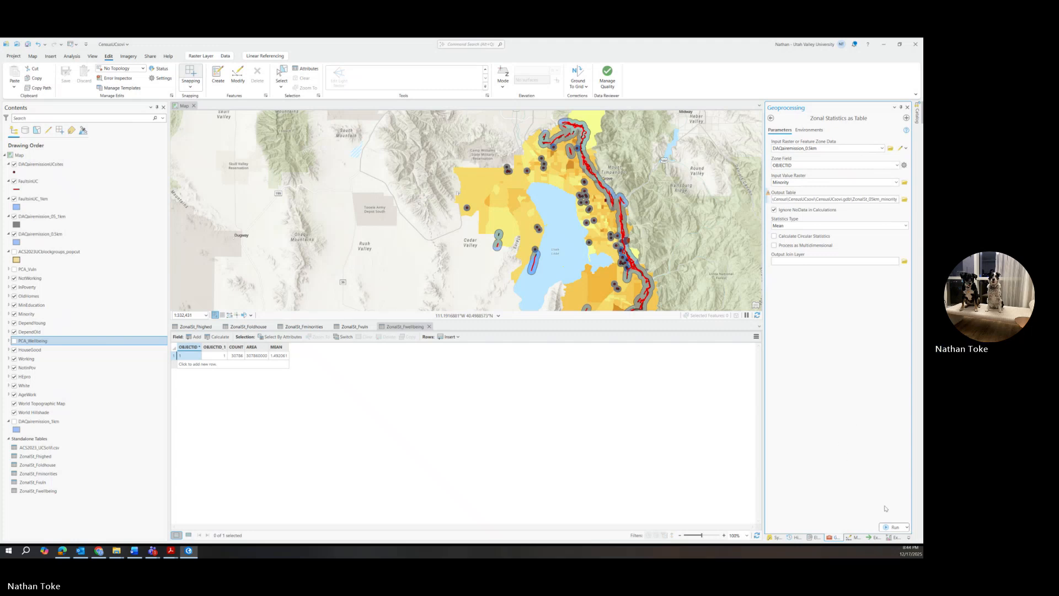
click(888, 527)
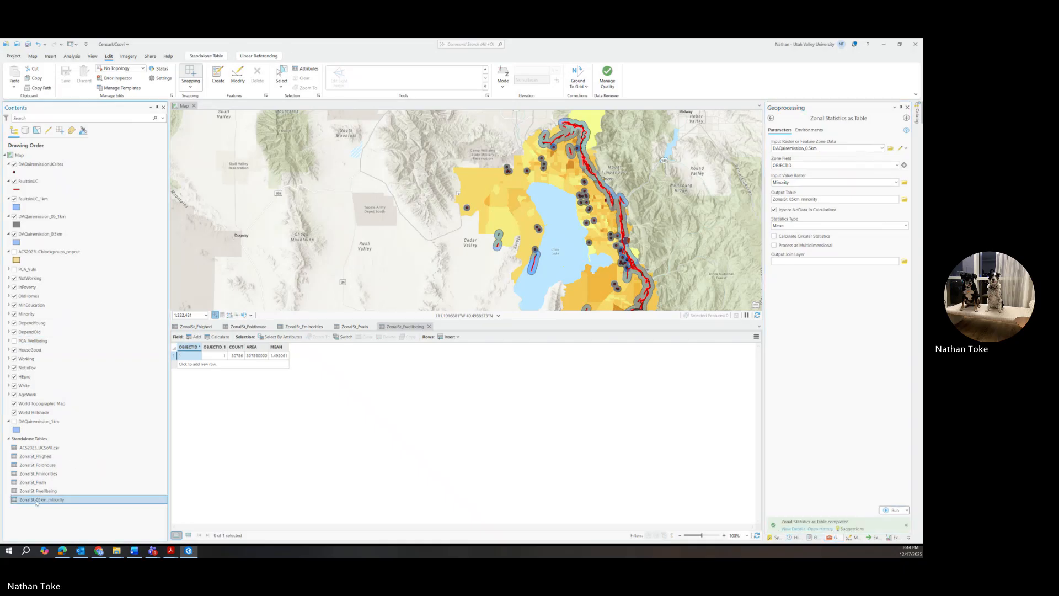
right_click(41, 499)
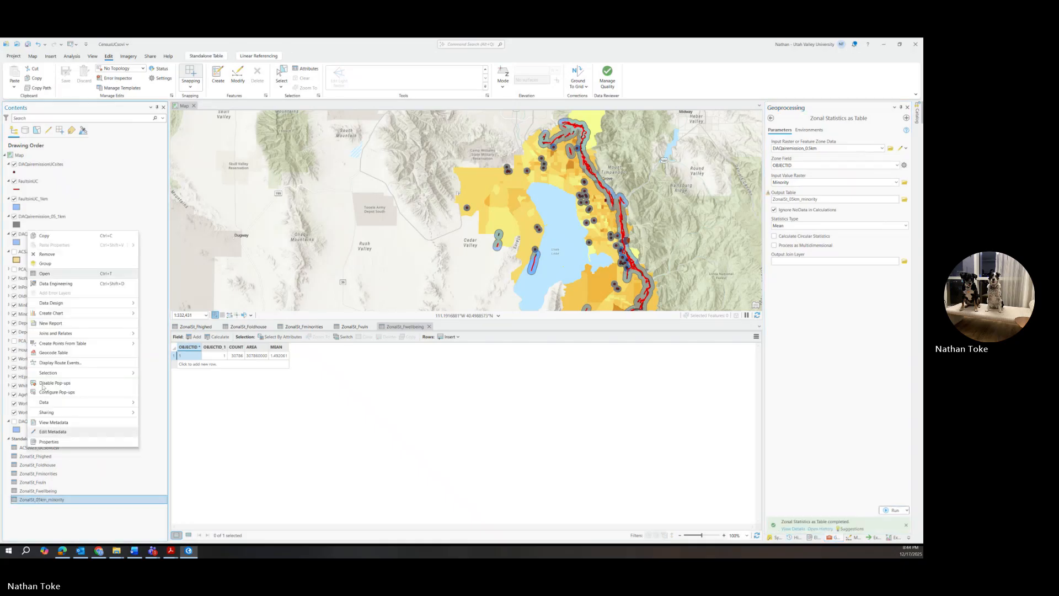
click(50, 274)
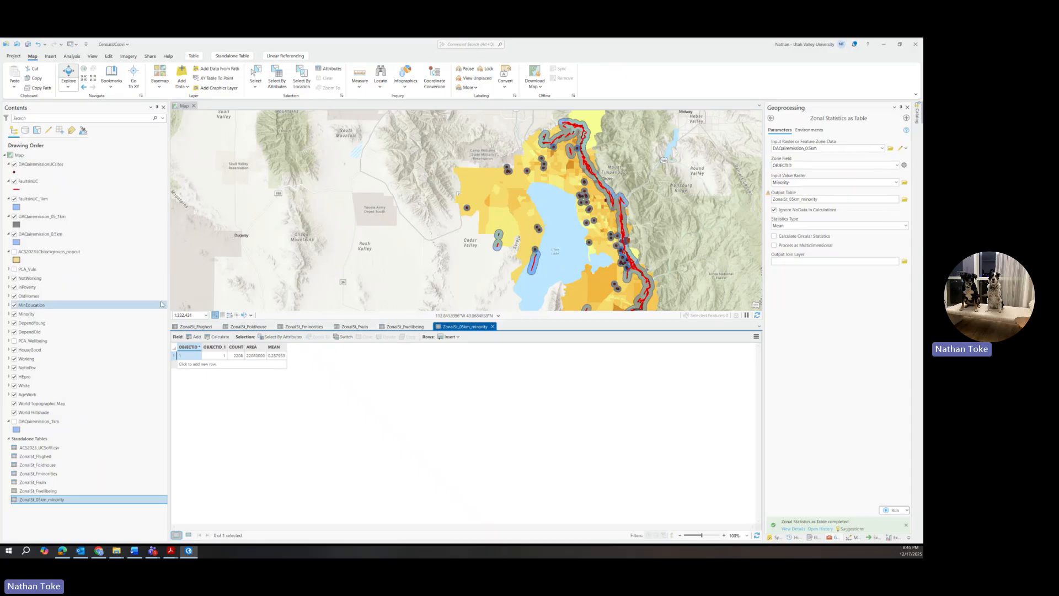
click(27, 314)
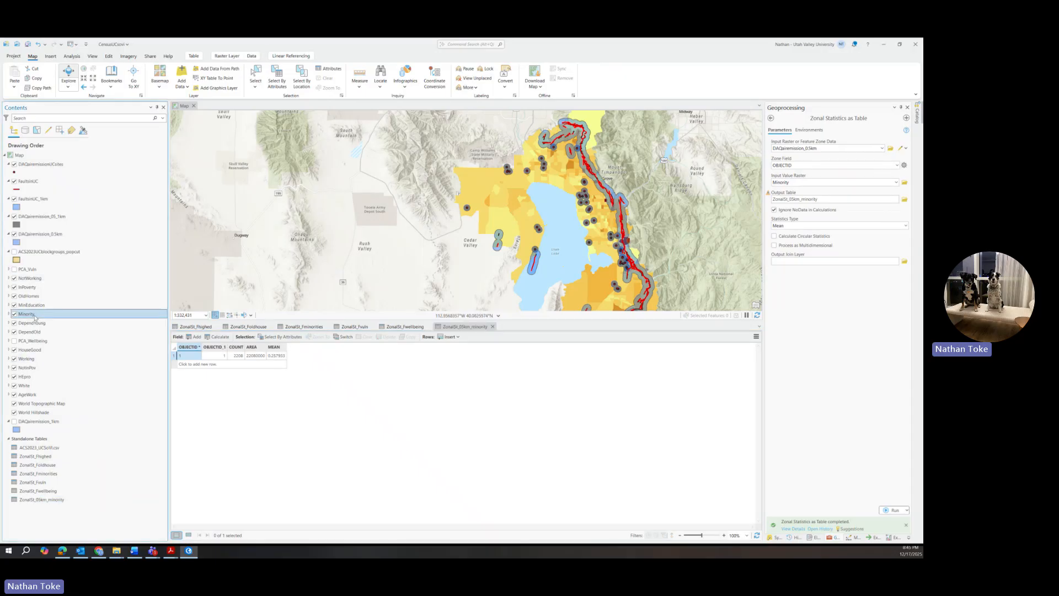
right_click(36, 314)
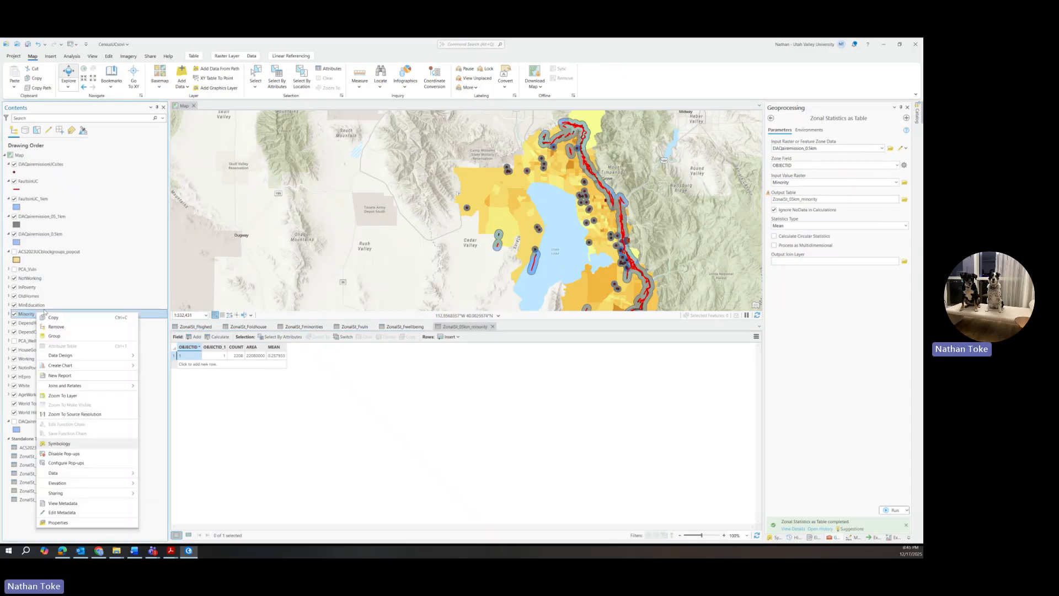
click(61, 444)
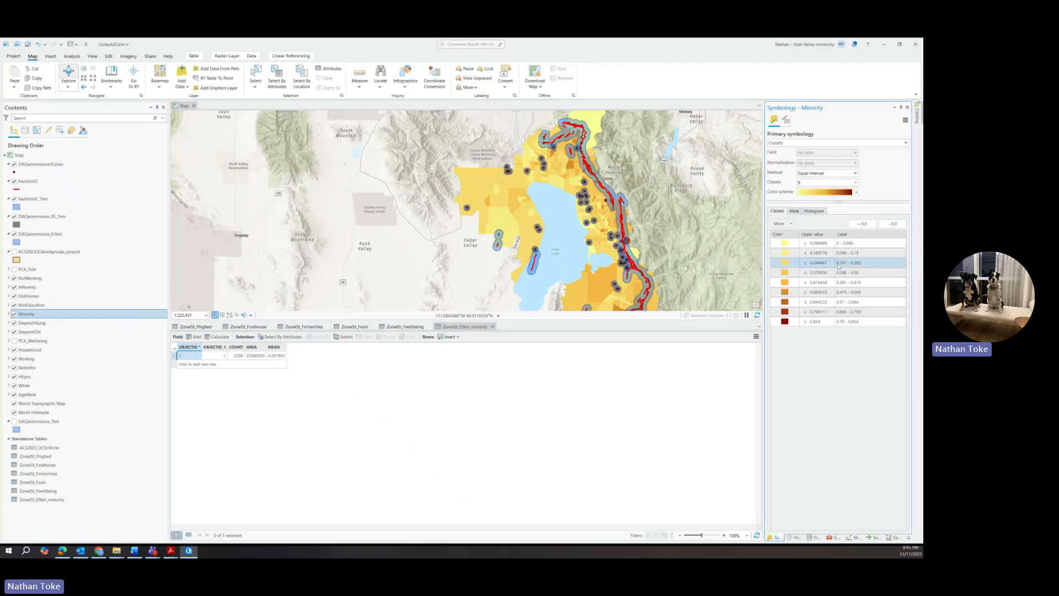
click(814, 211)
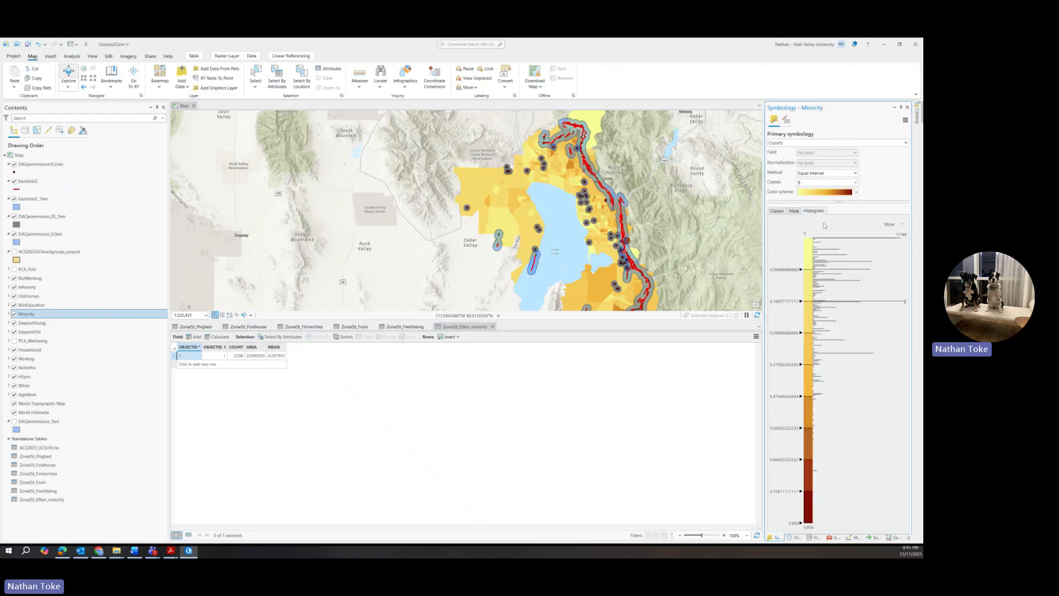
click(895, 224)
click(883, 246)
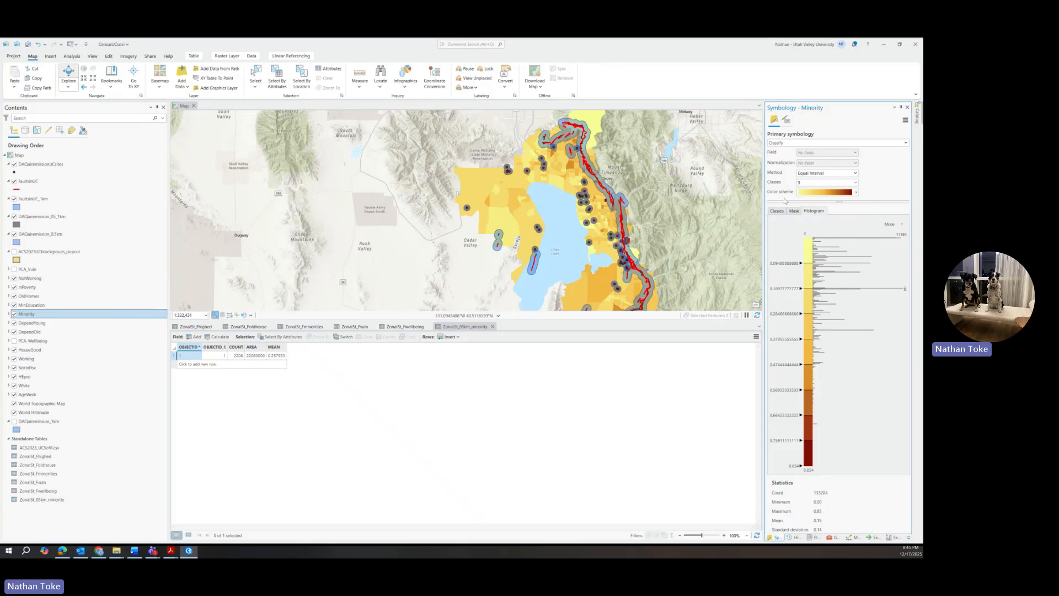
click(830, 538)
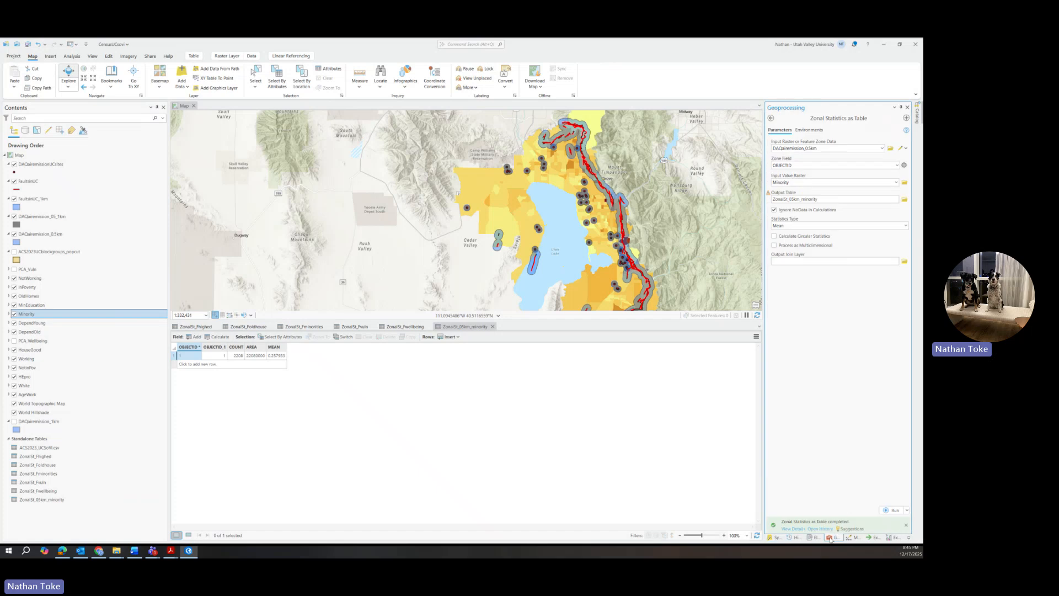
Step: Switch zones to the 1 km emissions buffer and run as ZonalSt_1km_minority
click(882, 149)
scroll(819, 182, up, 2)
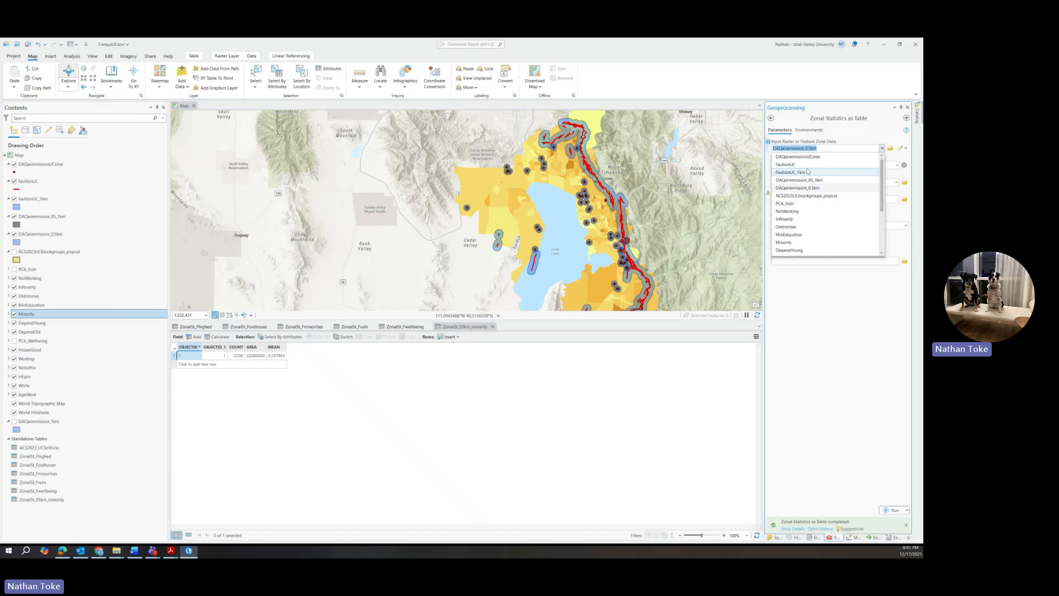
click(819, 182)
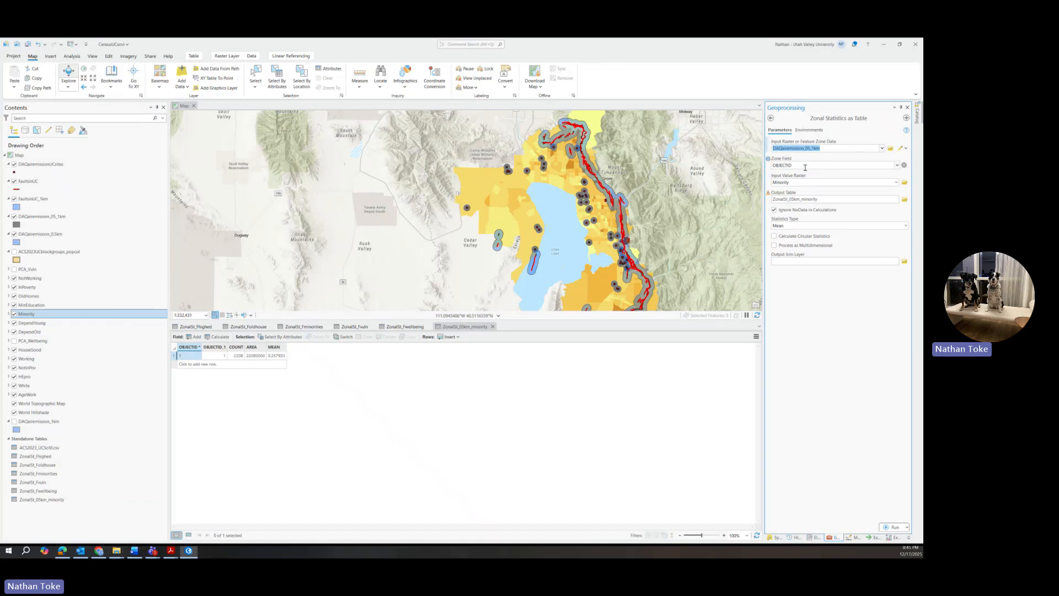
click(794, 200)
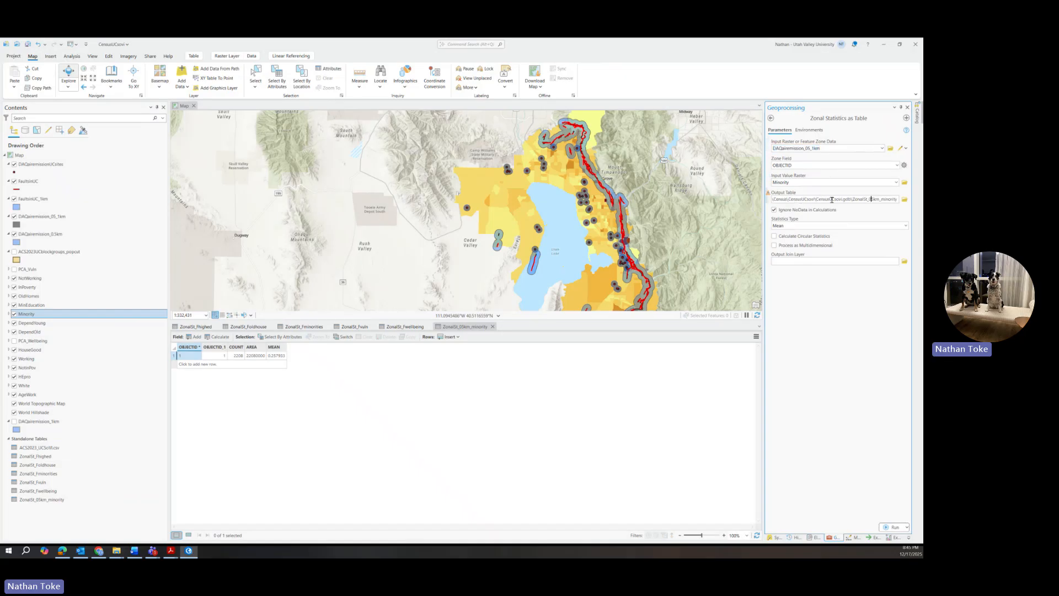
drag(868, 200, 873, 201)
text(1)
click(891, 528)
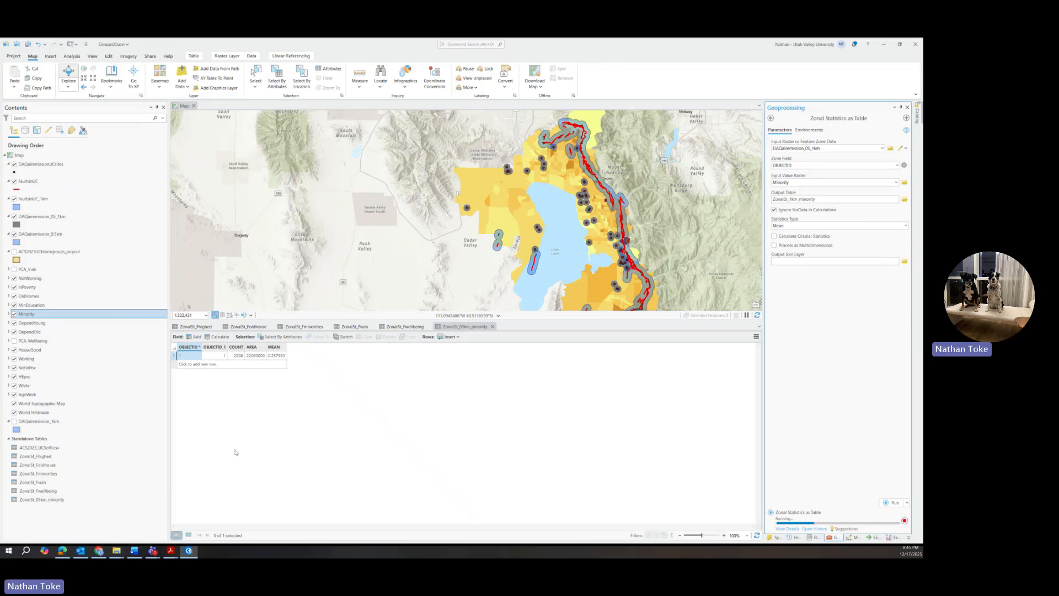
Step: Open the ZonalSt_1km_minority table and show the list of value rasters
right_click(43, 508)
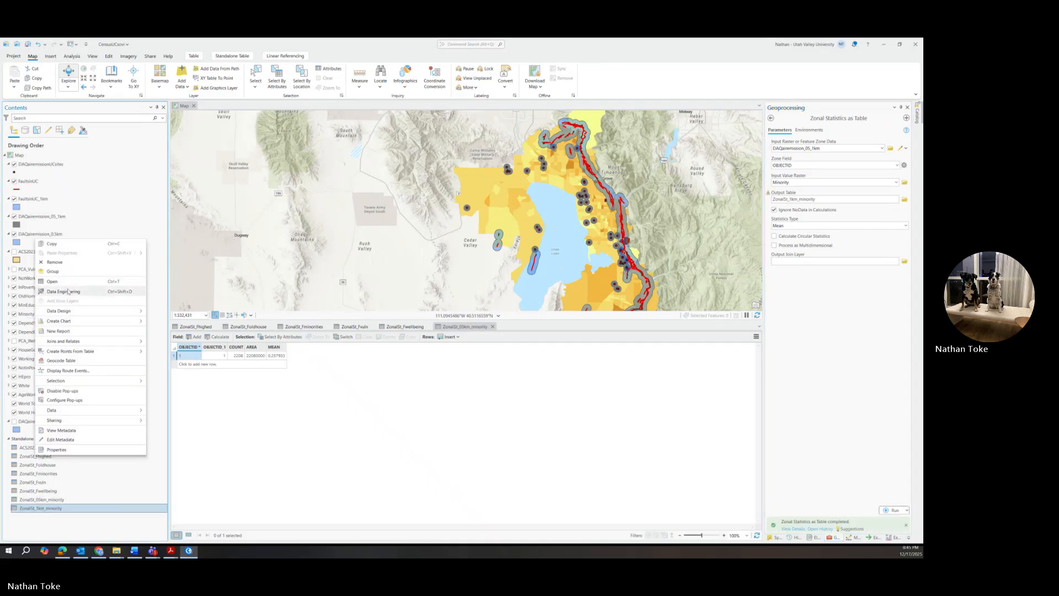
click(68, 282)
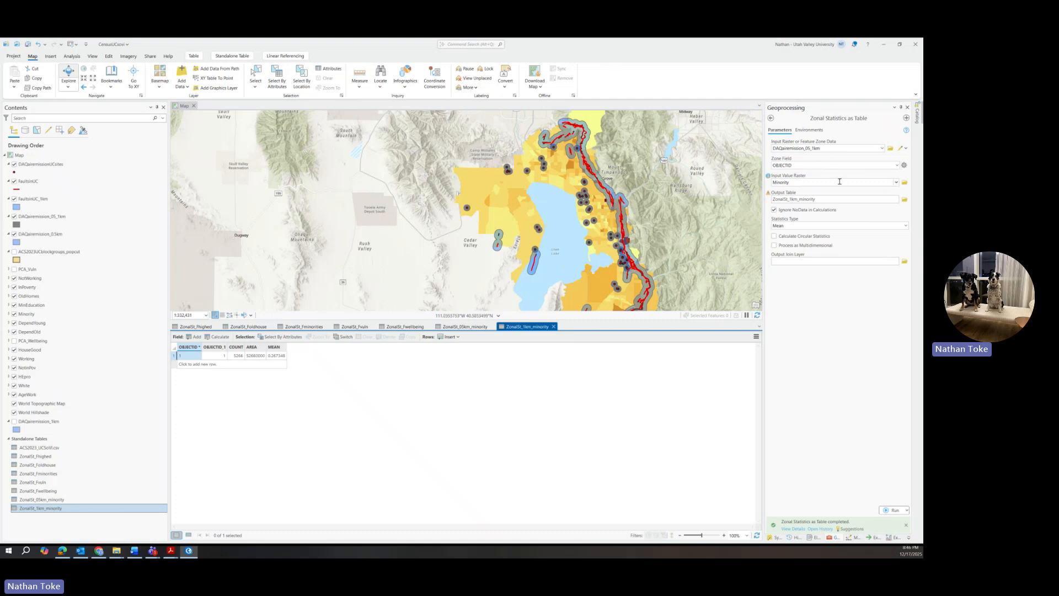
click(896, 183)
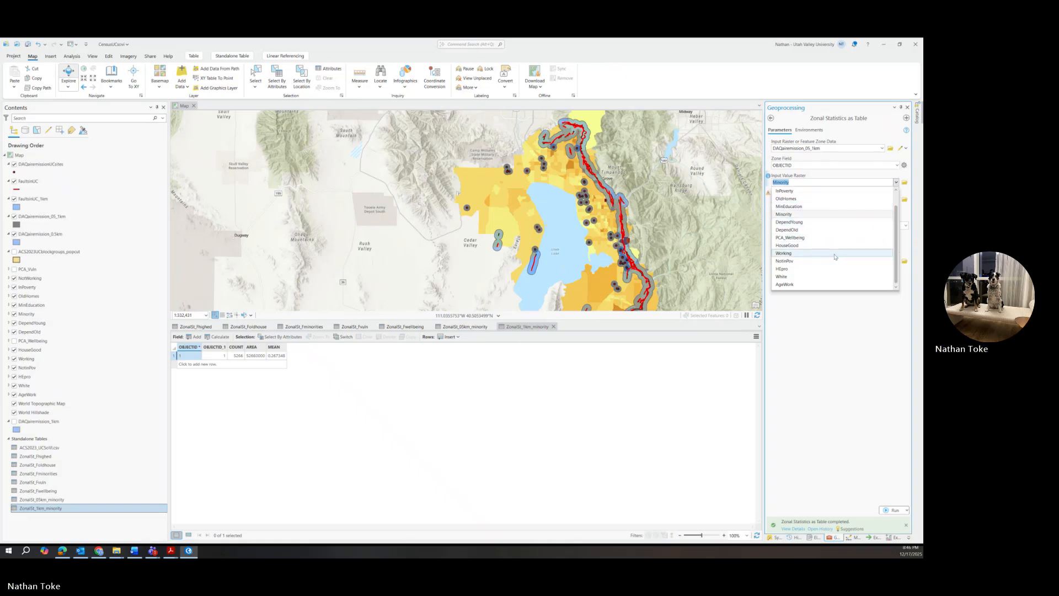
Step: Choose InPoverty as the value raster
click(792, 278)
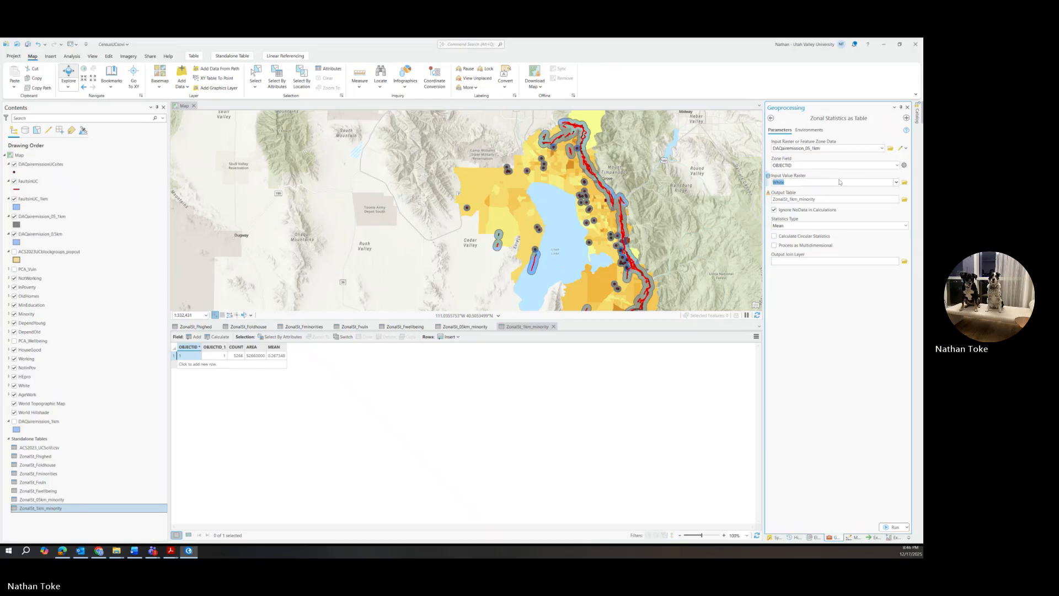
click(896, 183)
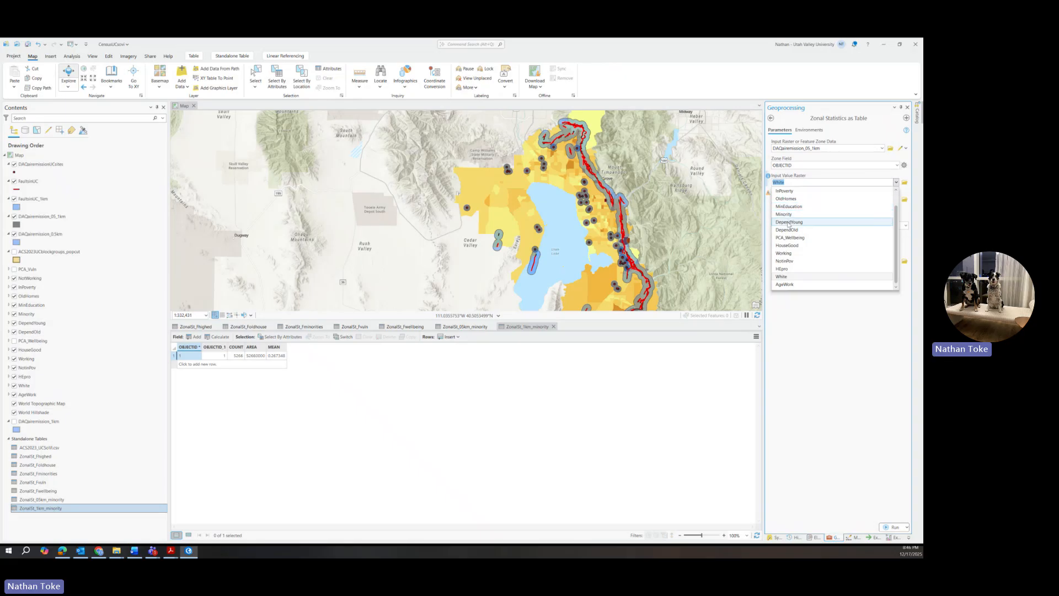
click(787, 191)
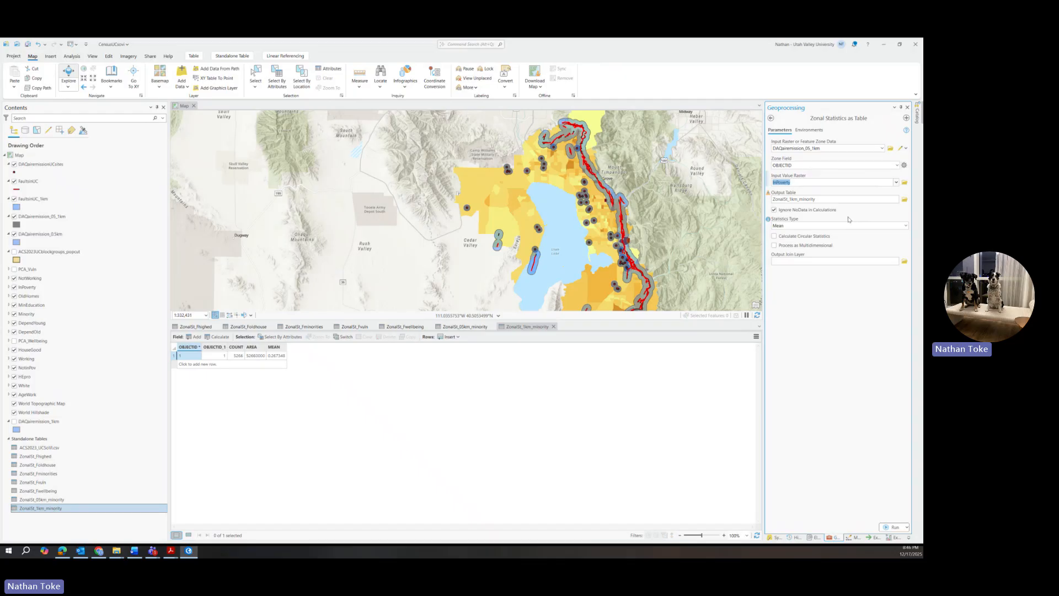
Step: Name the output ZonalSt_1km_poverty, run the tool, and open the resulting table
click(801, 200)
drag(881, 200, 922, 202)
text(poverty)
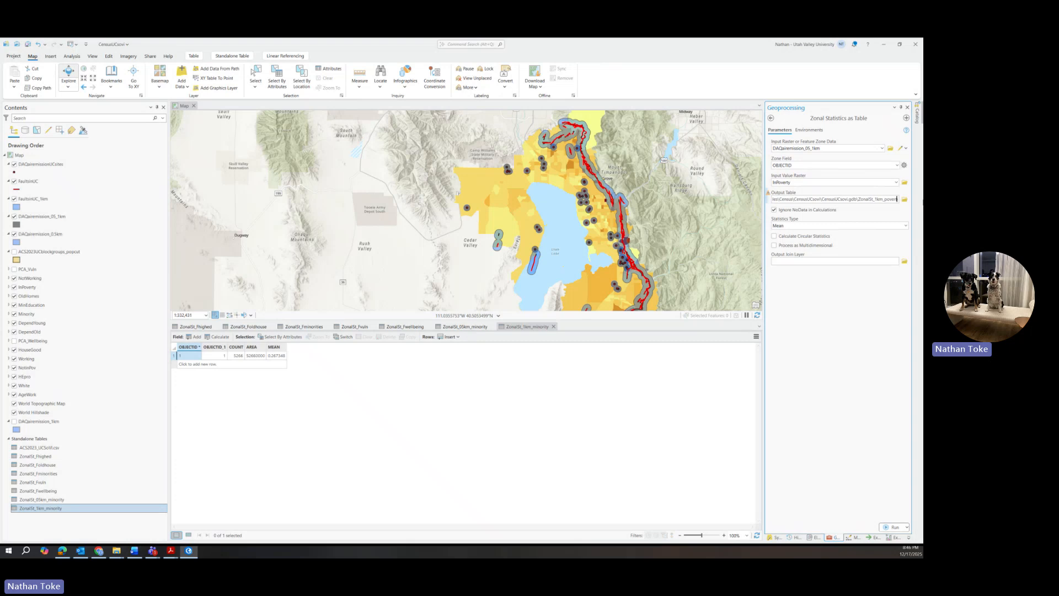
click(894, 526)
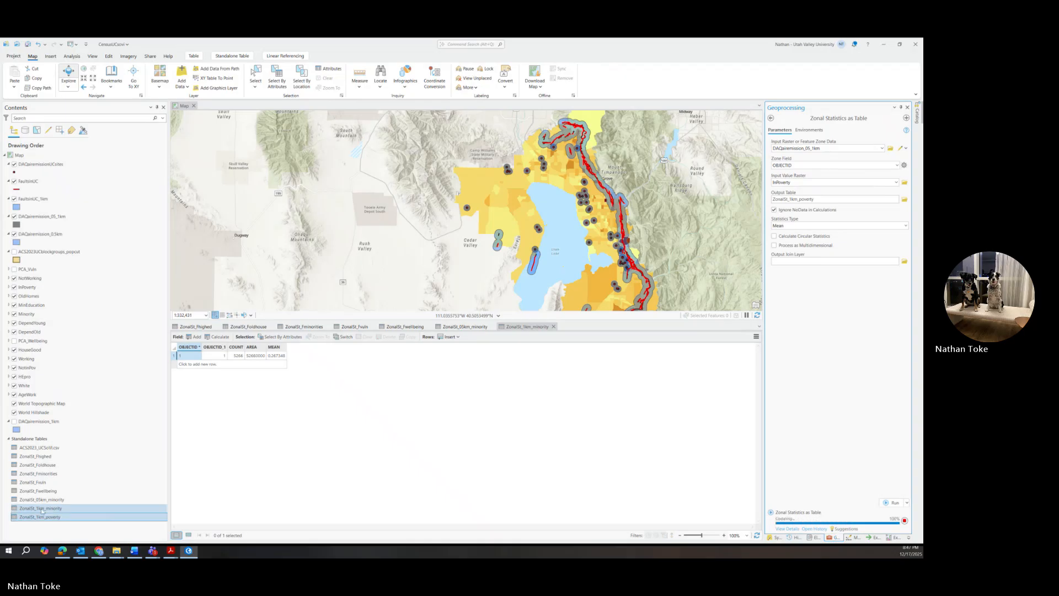
right_click(47, 516)
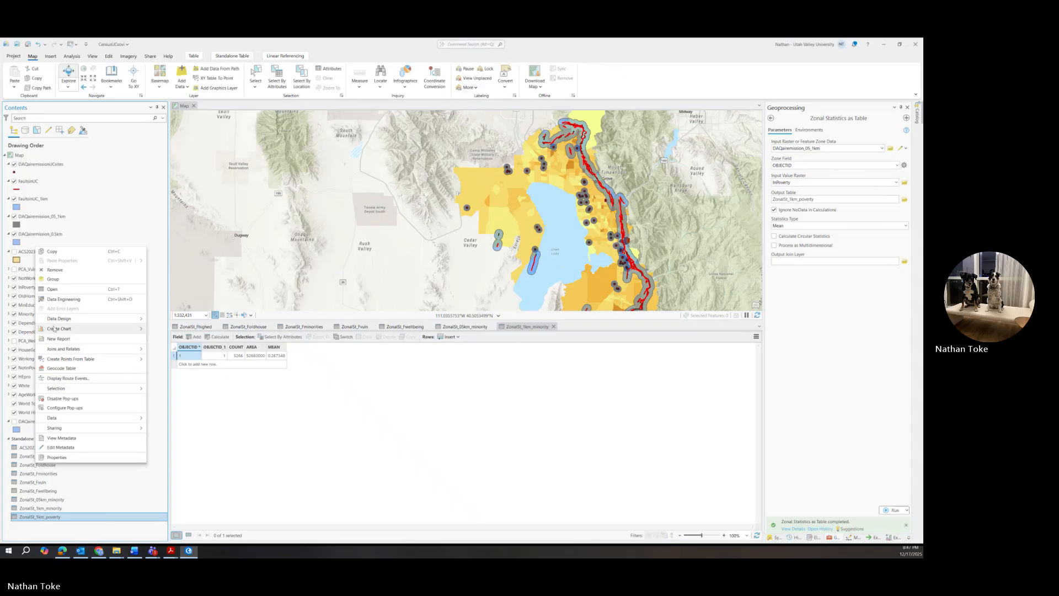
click(55, 291)
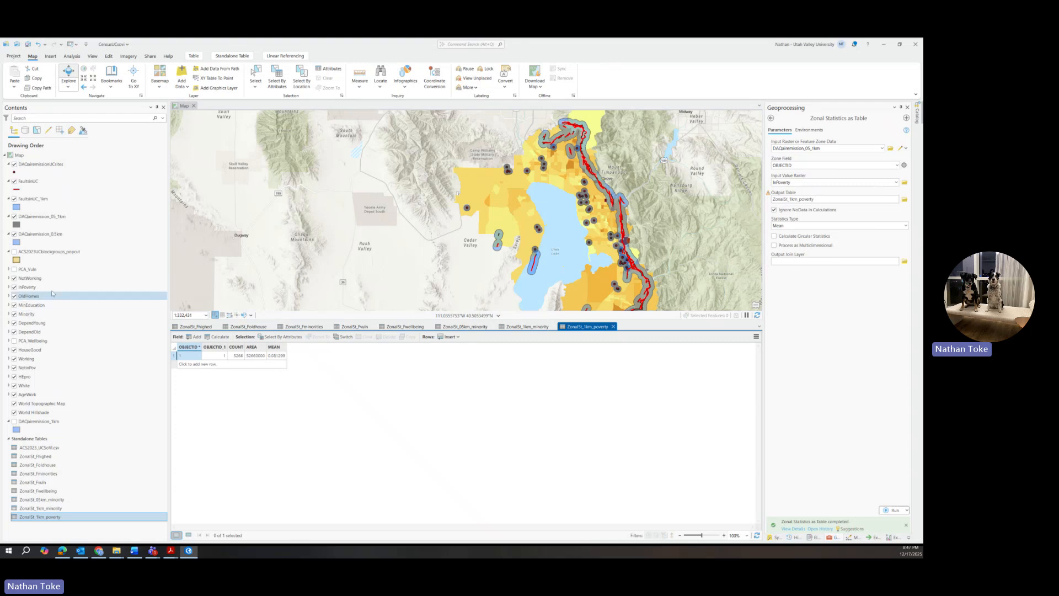
Step: Check the InPoverty raster's summary statistics in Symbology, then go back to Zonal Statistics
click(28, 288)
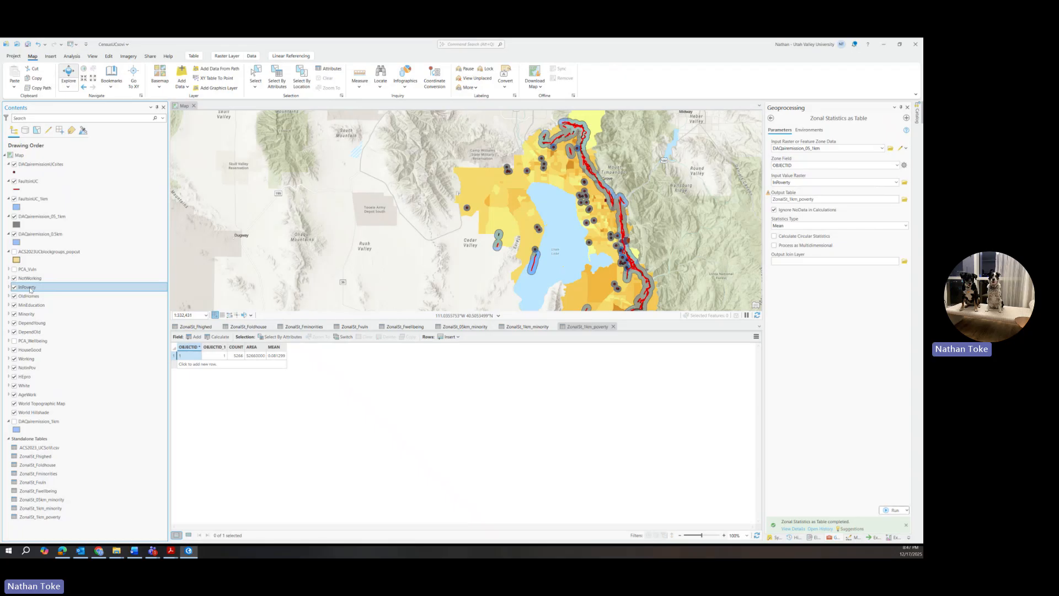
right_click(30, 289)
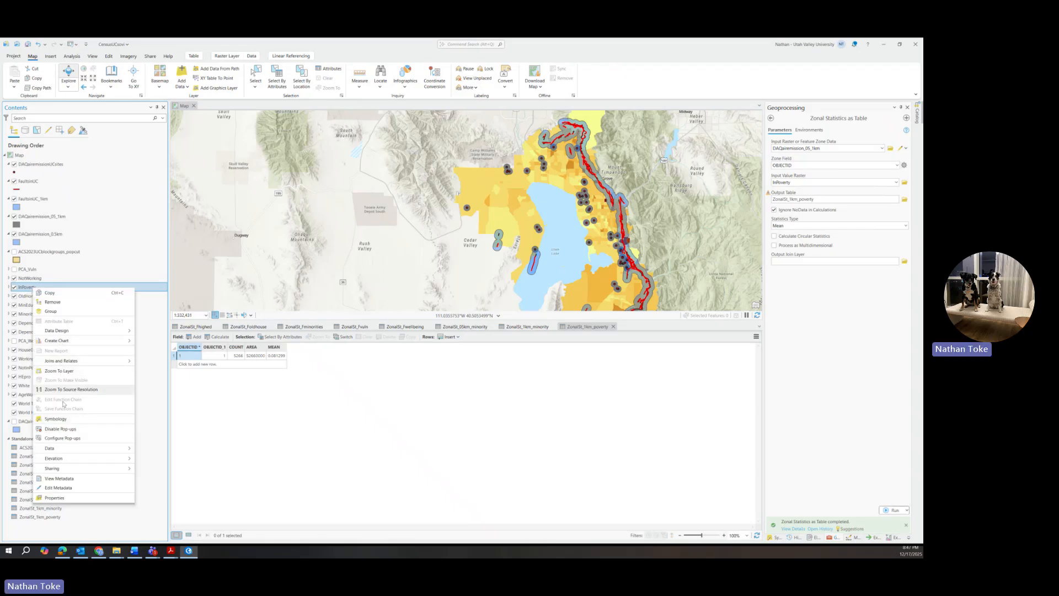
click(60, 419)
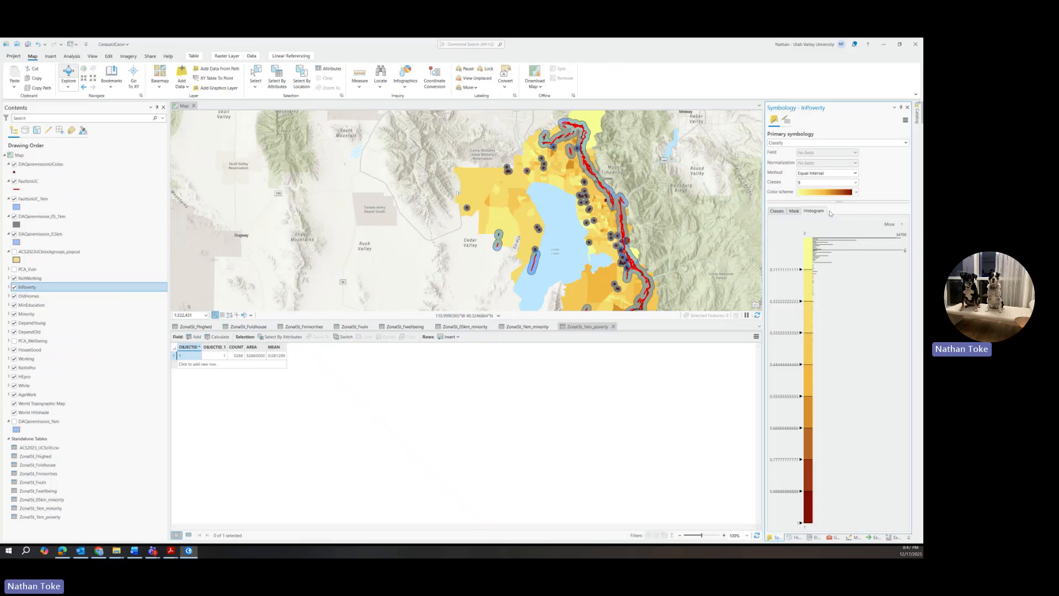
click(889, 224)
click(883, 264)
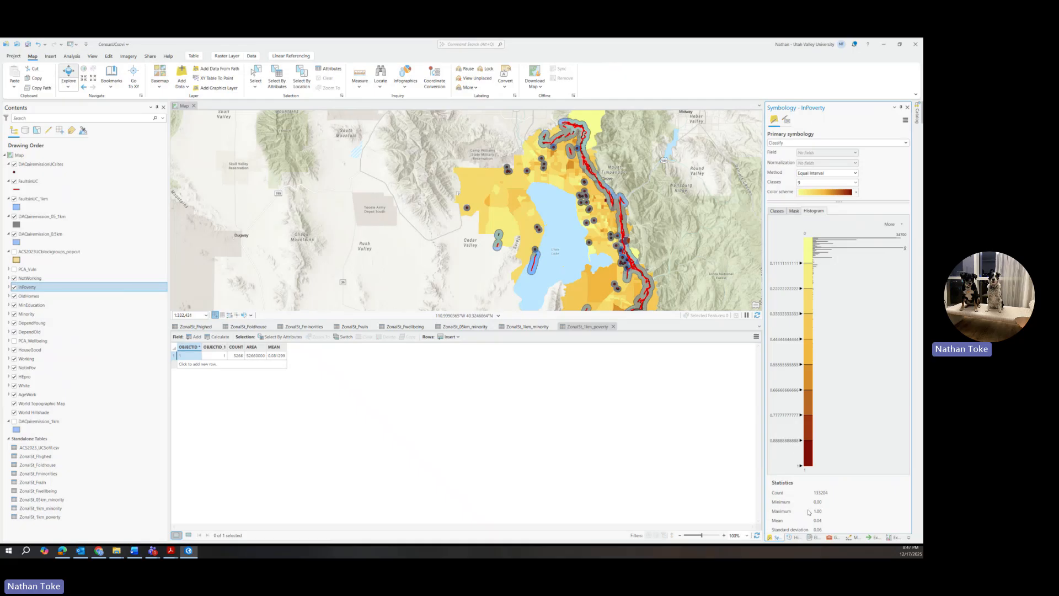
click(833, 537)
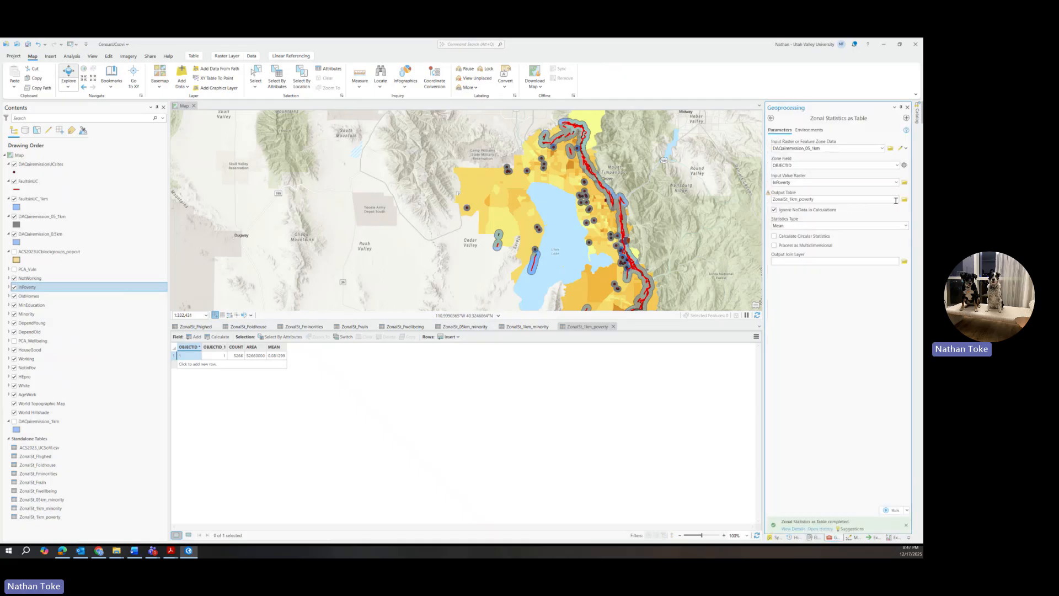
Step: Switch zones to DAQairemission_0.5km and run the tool as ZonalSt_05km_poverty
click(881, 148)
click(842, 164)
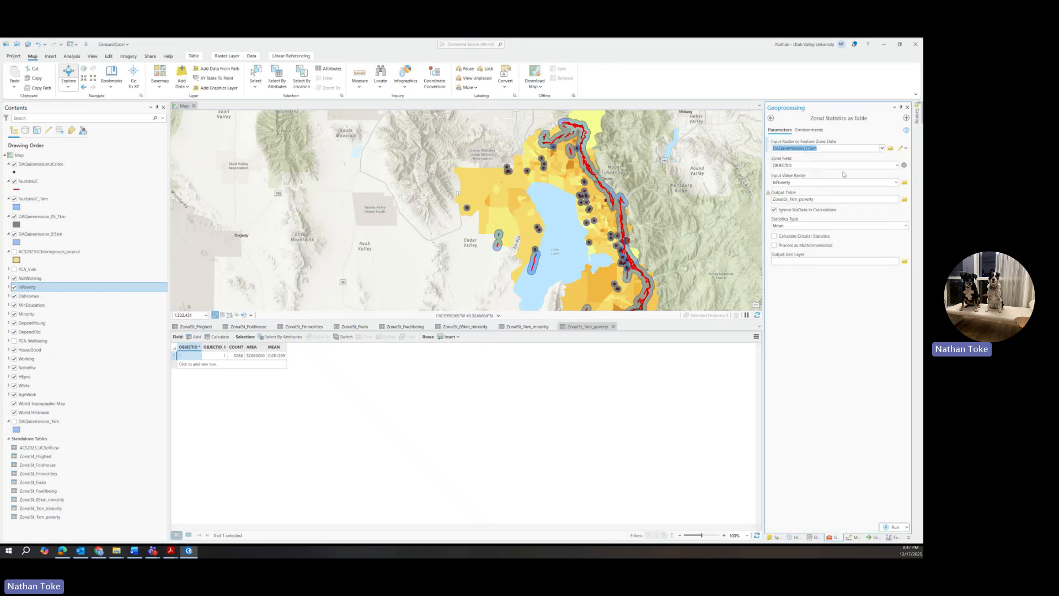
drag(794, 199, 826, 198)
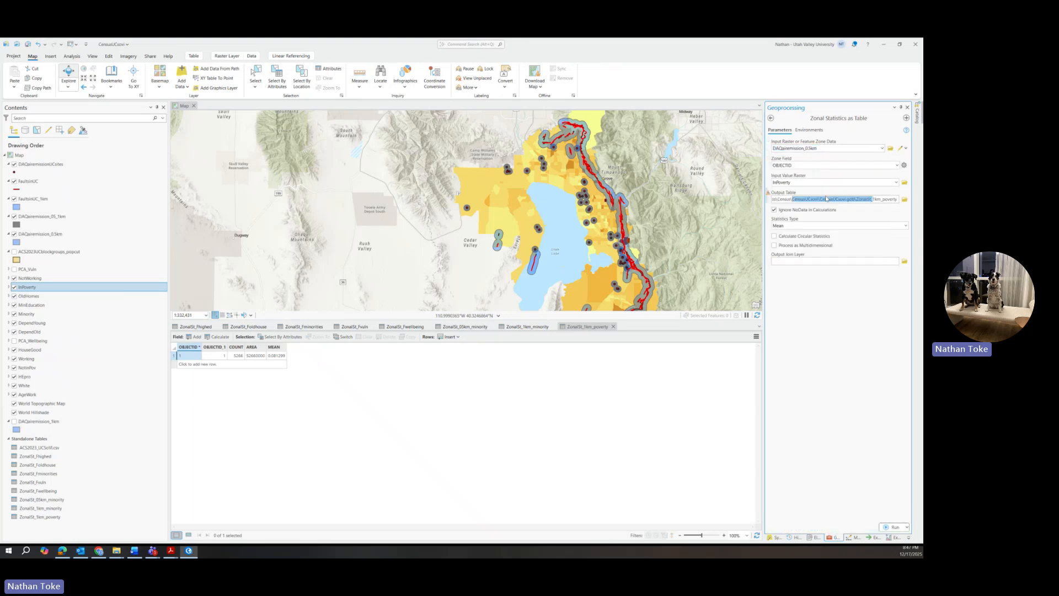
click(874, 200)
key(BackSpace)
text(05)
click(891, 527)
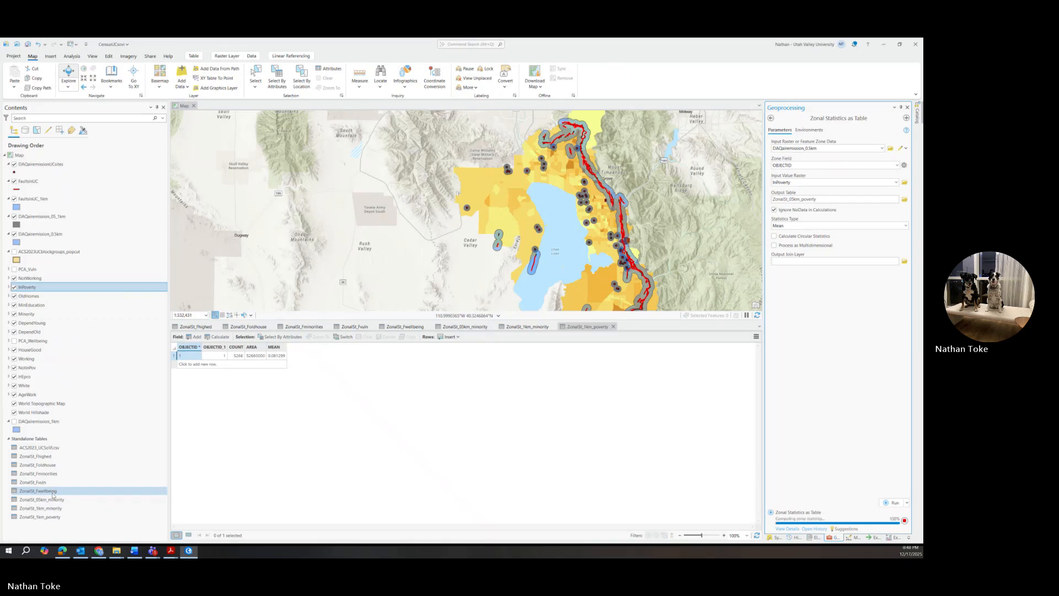
Step: Open the ZonalSt_05km_poverty table and pan the map to the southern buffers
click(50, 525)
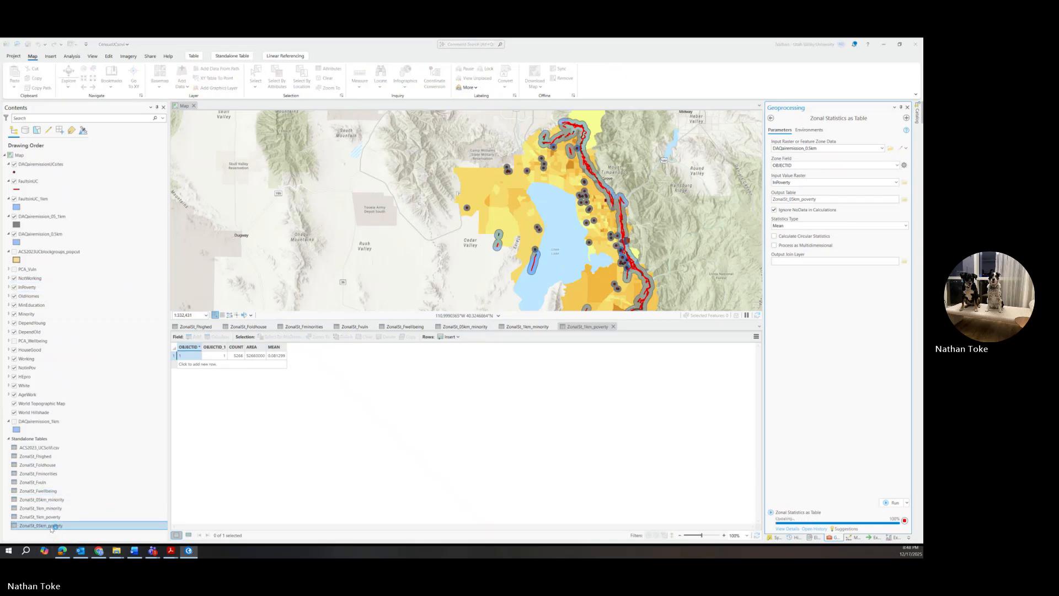
right_click(52, 526)
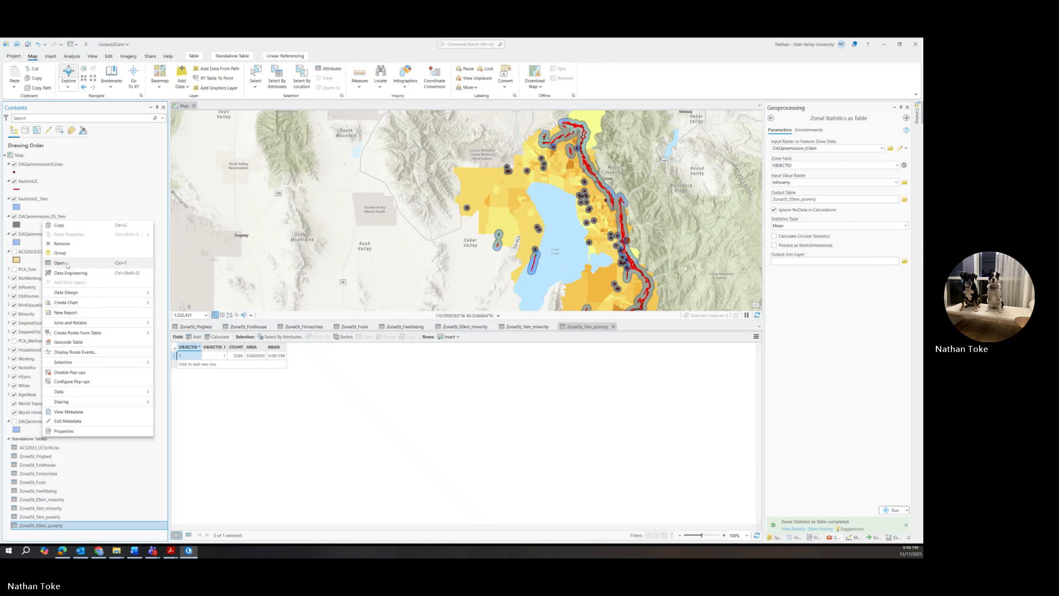
click(67, 266)
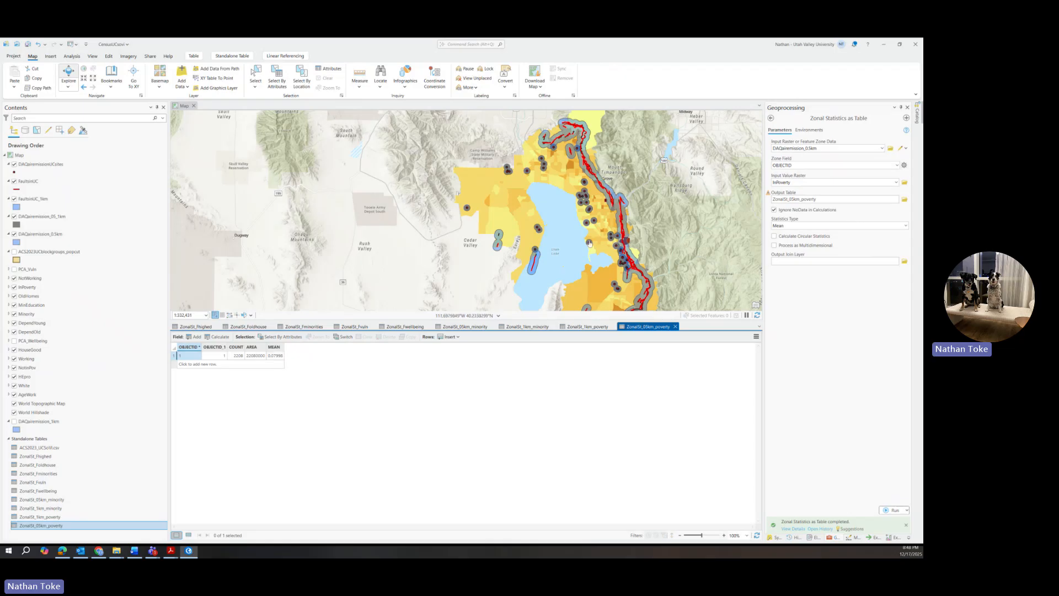
drag(589, 241, 511, 212)
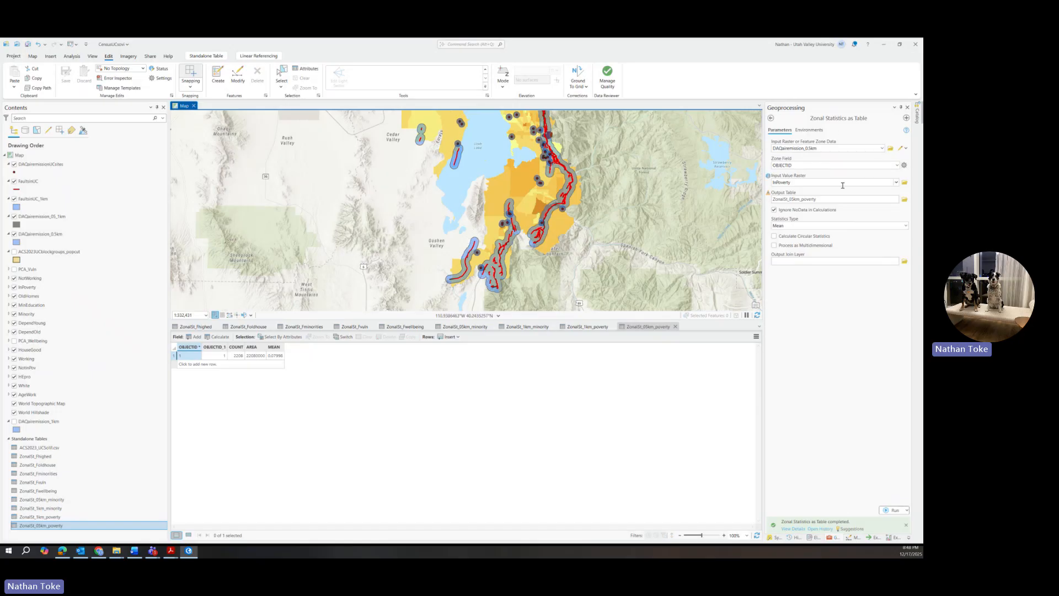
Step: Choose PCA_Vuln as the value raster
click(896, 183)
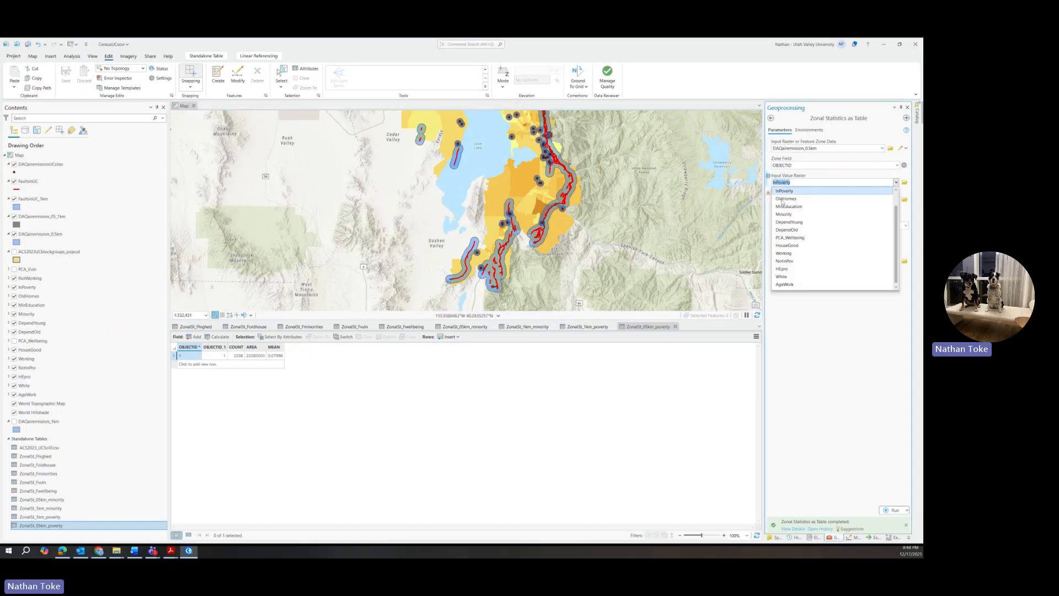
scroll(792, 204, up, 1)
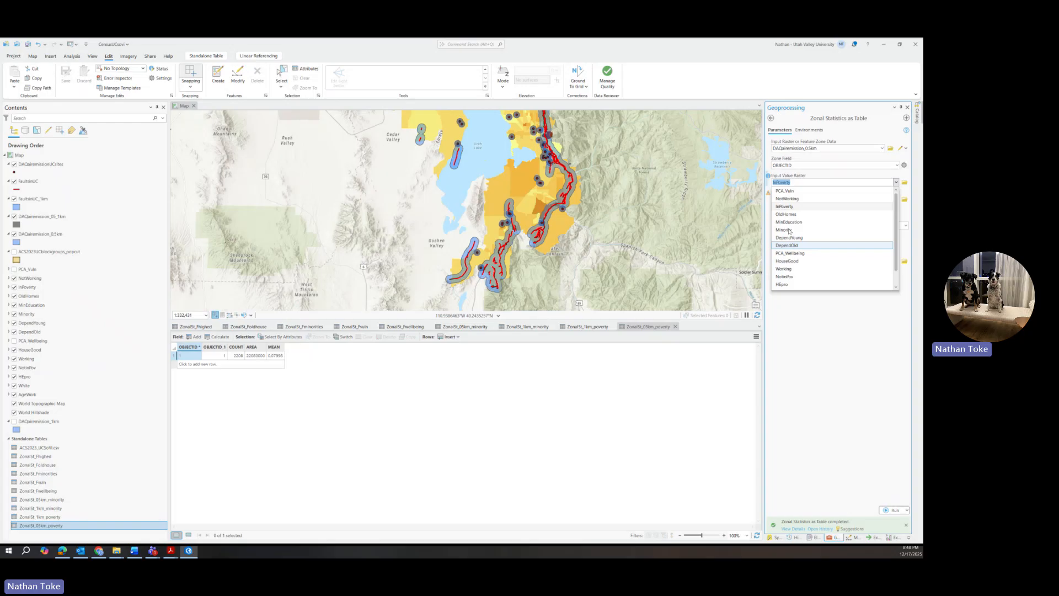
click(788, 192)
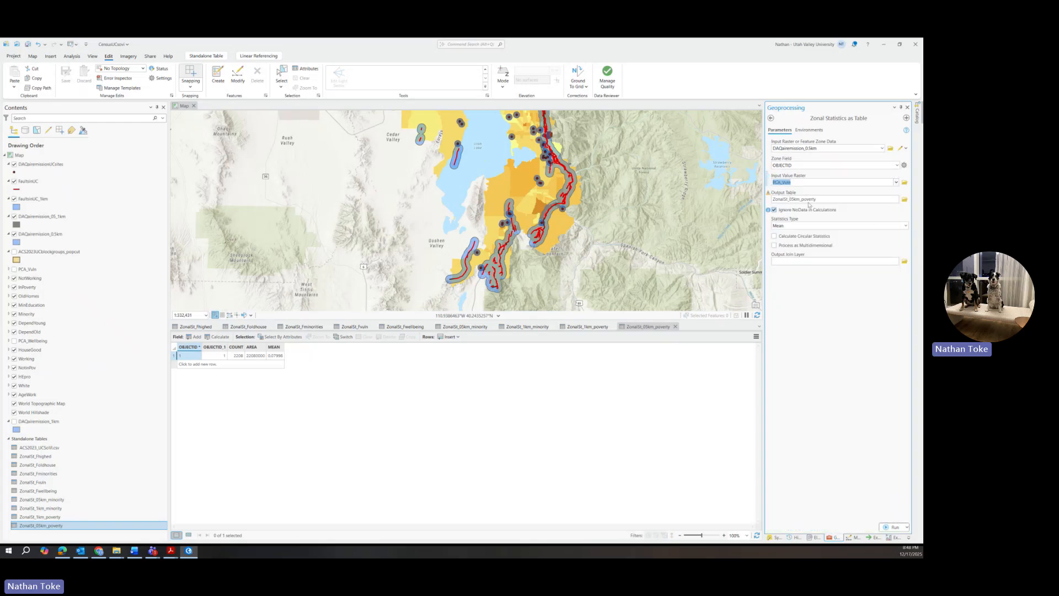
Step: Name the output ZonalSt_05km_vuln, run it, and open the table (mean about 0.2787)
drag(803, 199, 896, 200)
text(vu)
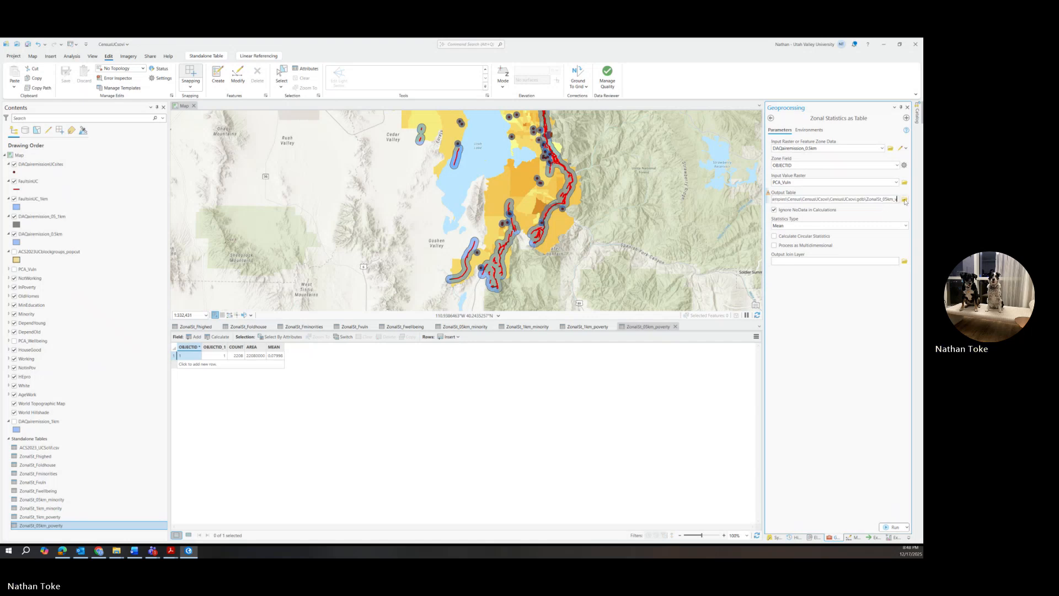
text(ln)
key(Return)
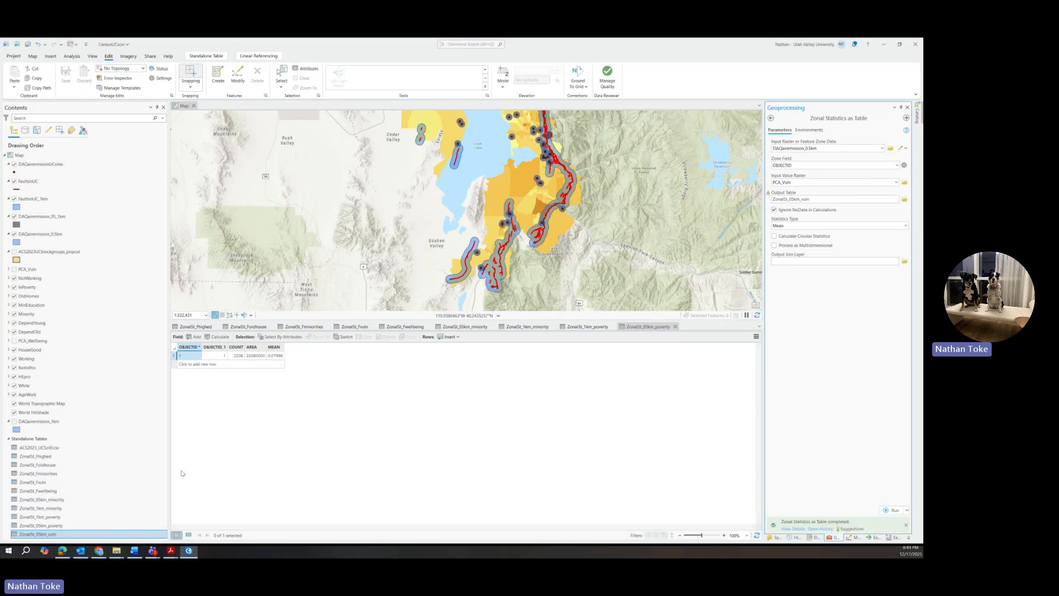
right_click(41, 533)
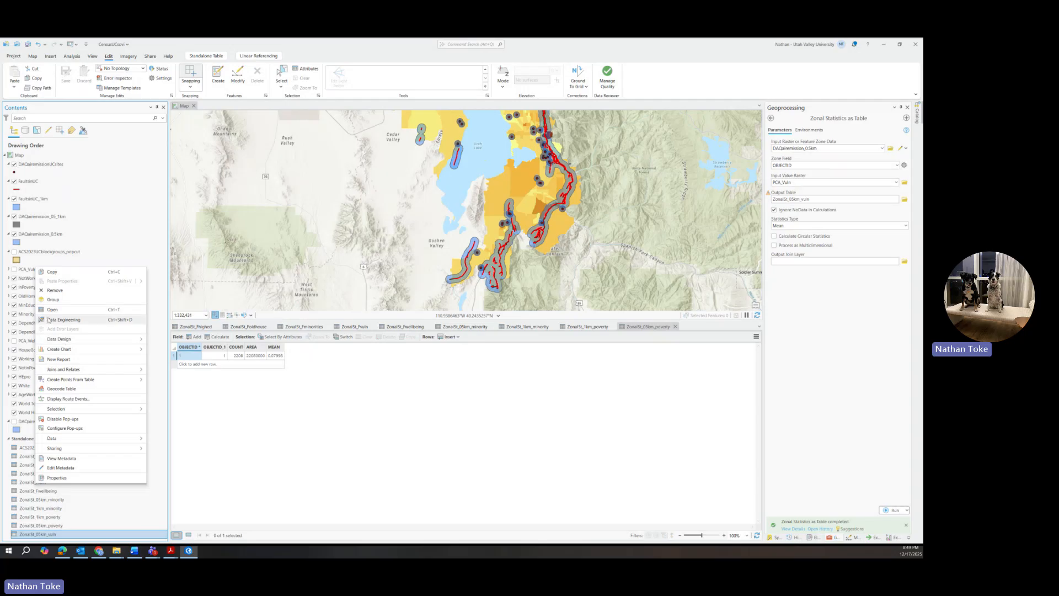
click(47, 312)
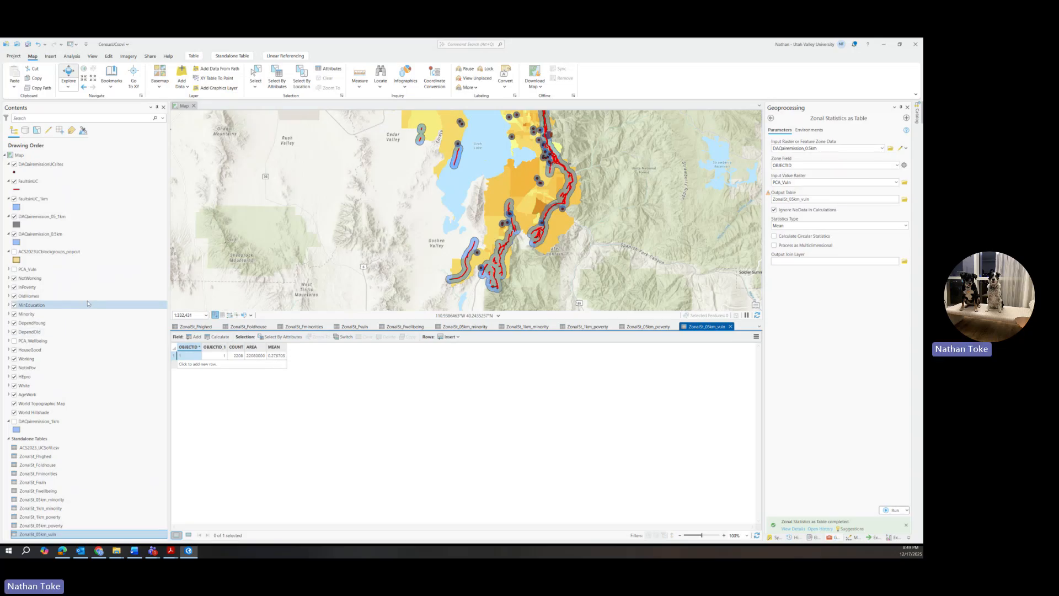
Step: Show PCA_Vuln's histogram and statistics in Symbology, with a raster-wide mean of roughly 0.25
click(33, 270)
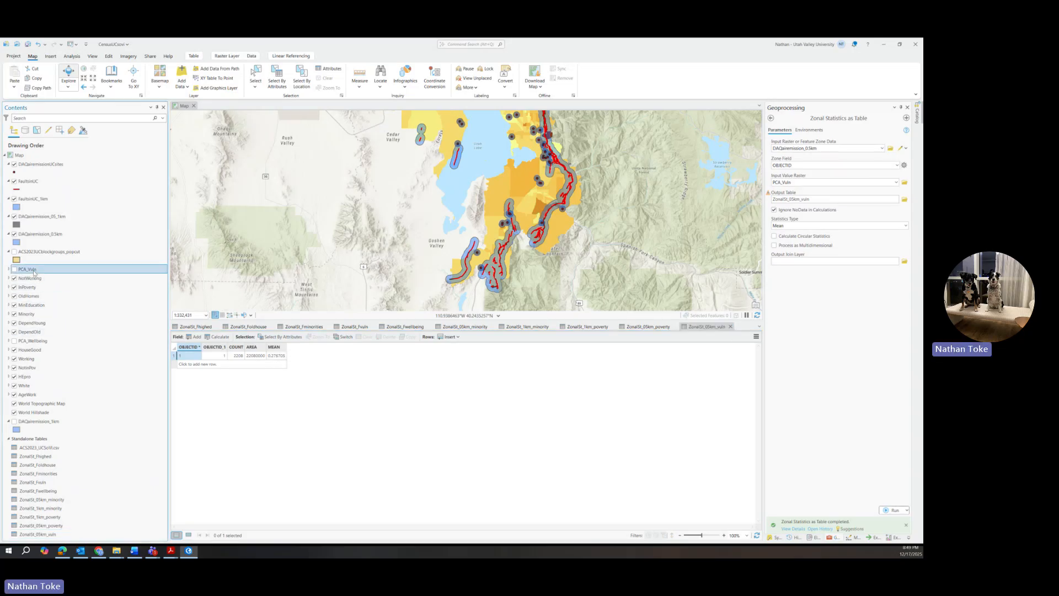
right_click(33, 271)
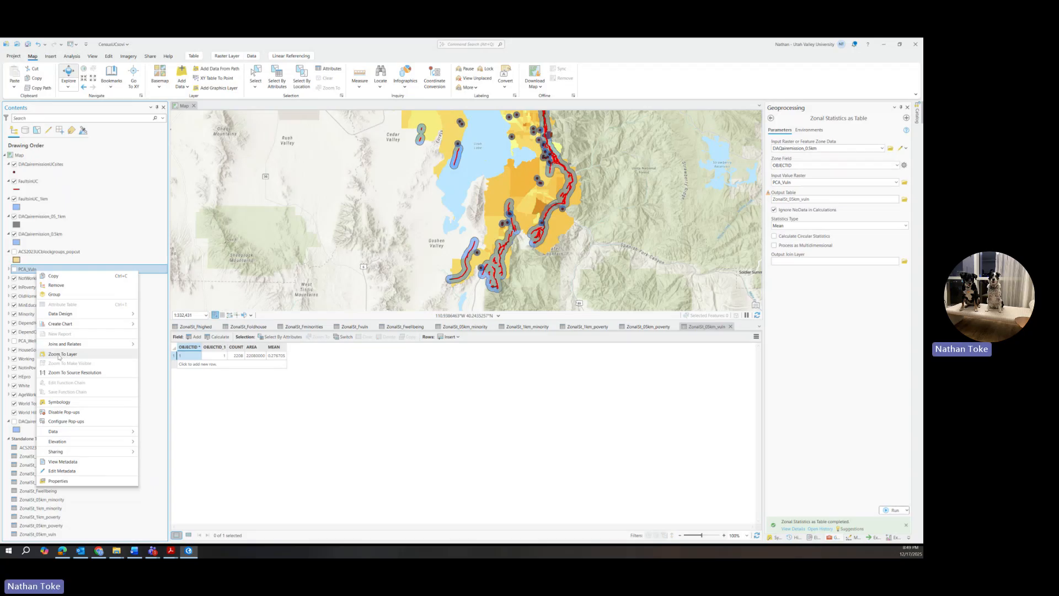
click(59, 402)
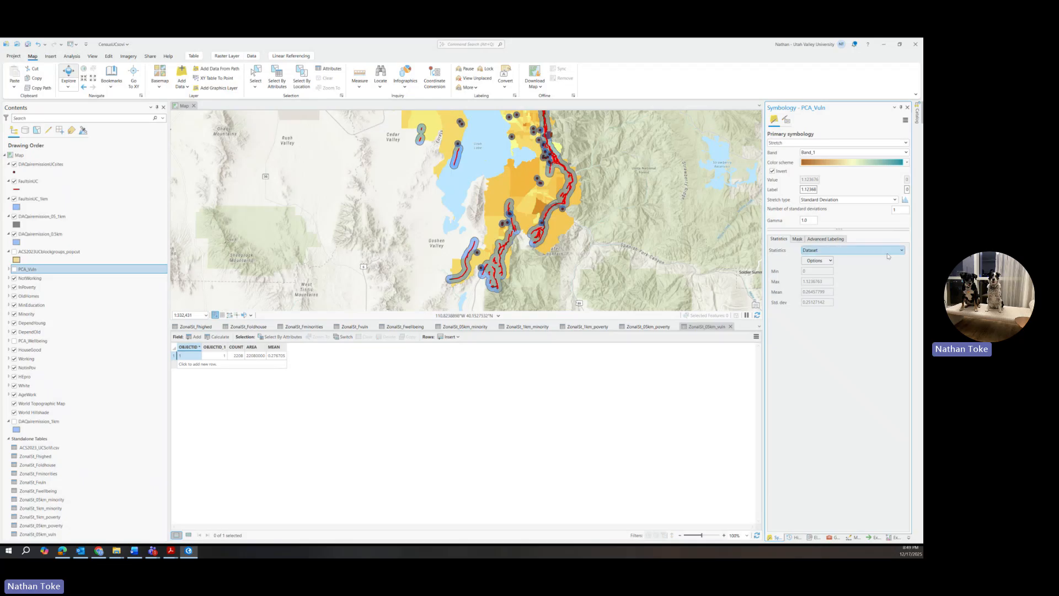
click(906, 201)
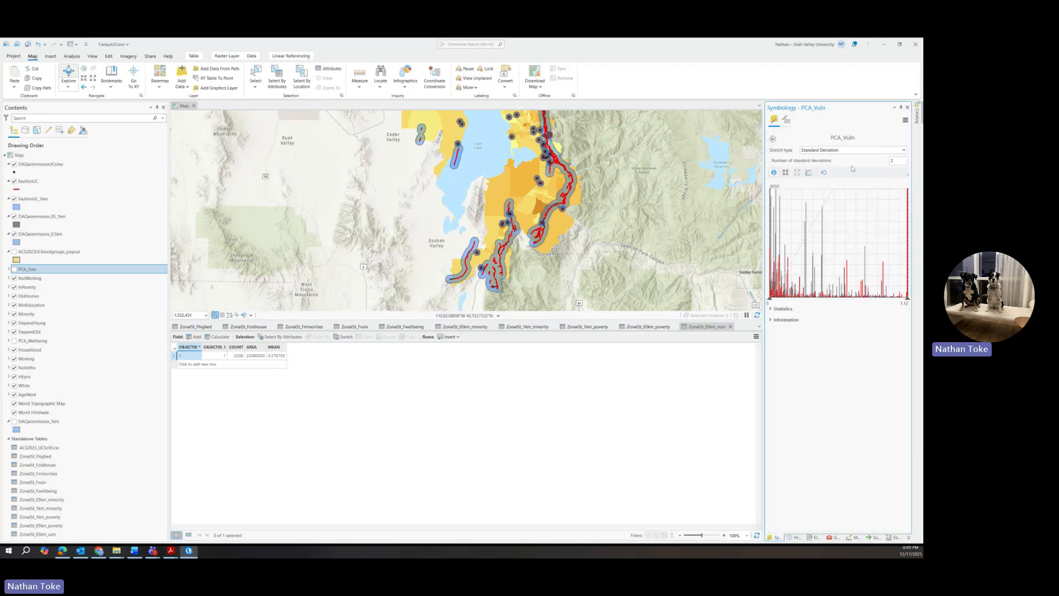
click(782, 308)
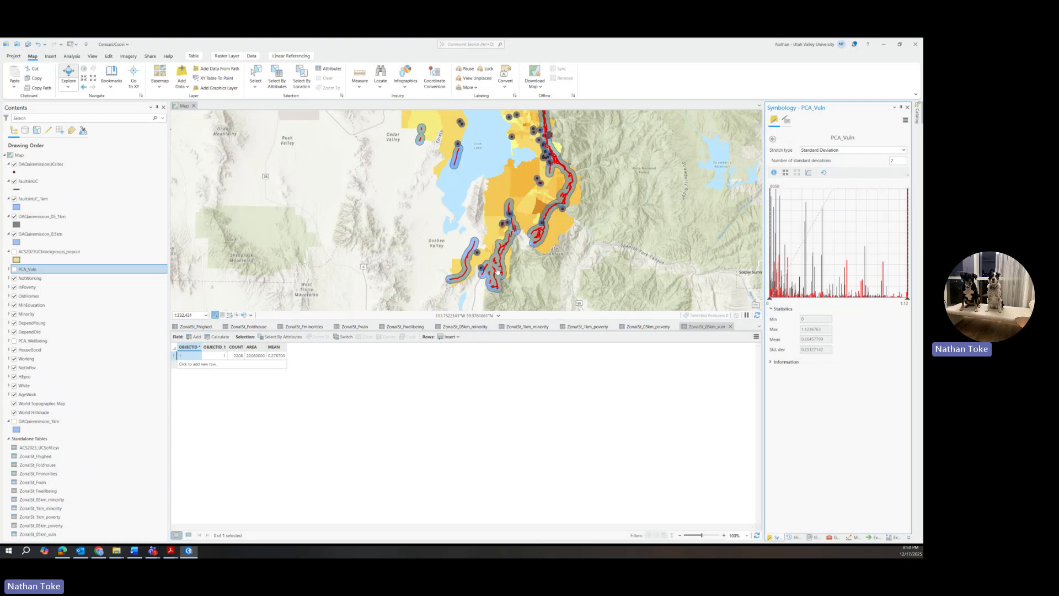
Step: Pan south over Utah Lake and Timpanogos, then zoom to show all fault and emission buffers
drag(539, 205, 492, 296)
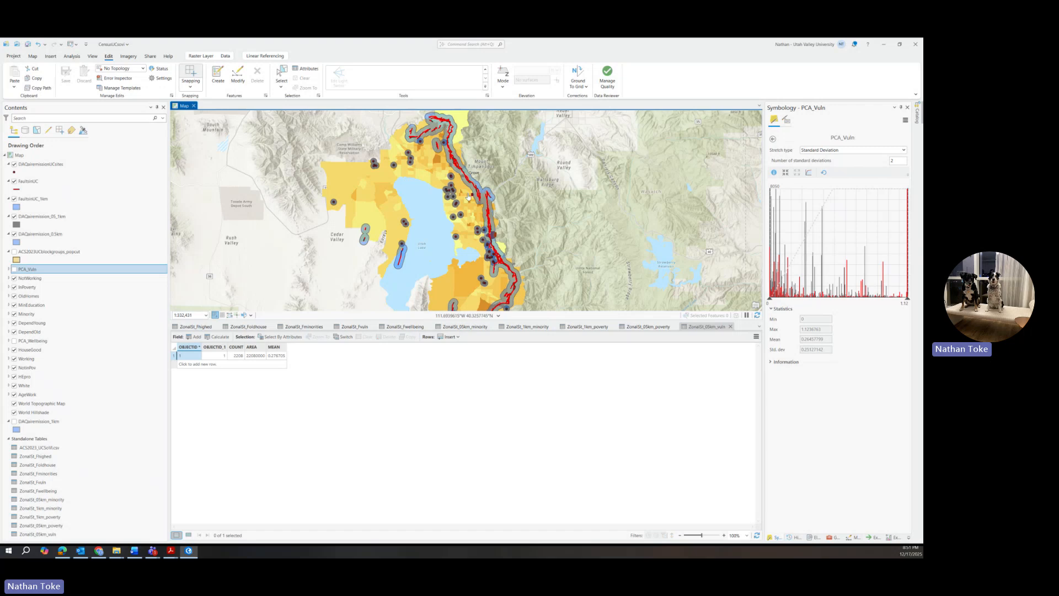
drag(463, 204, 471, 147)
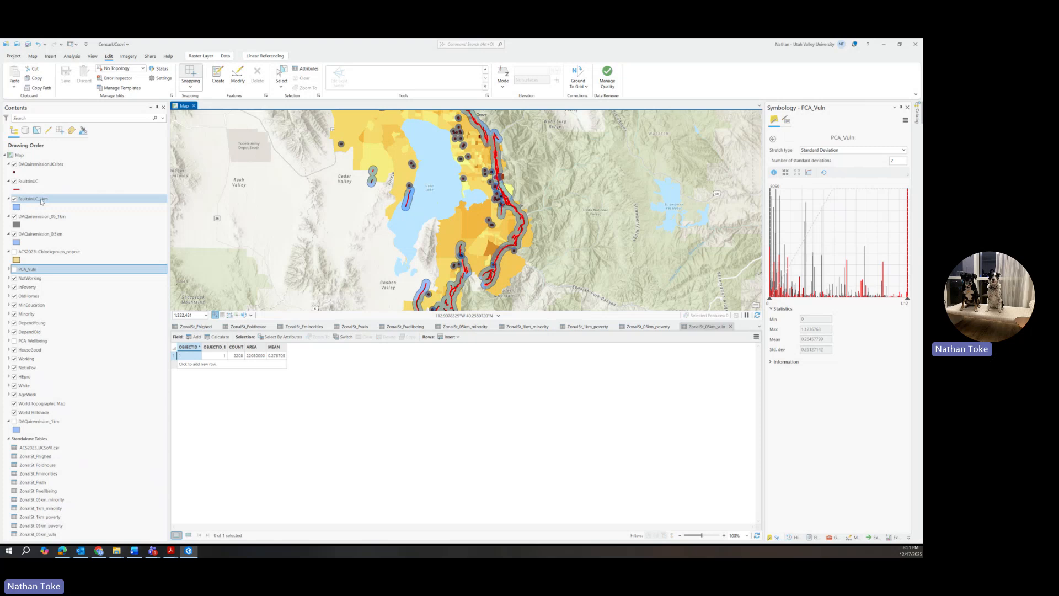
scroll(466, 203, down, 3)
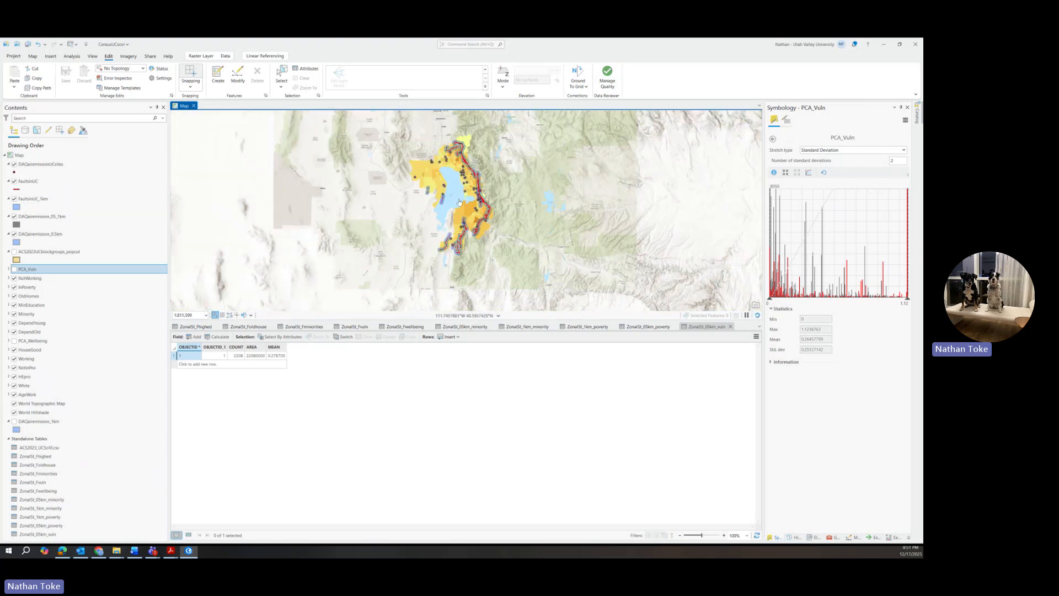
scroll(459, 172, up, 2)
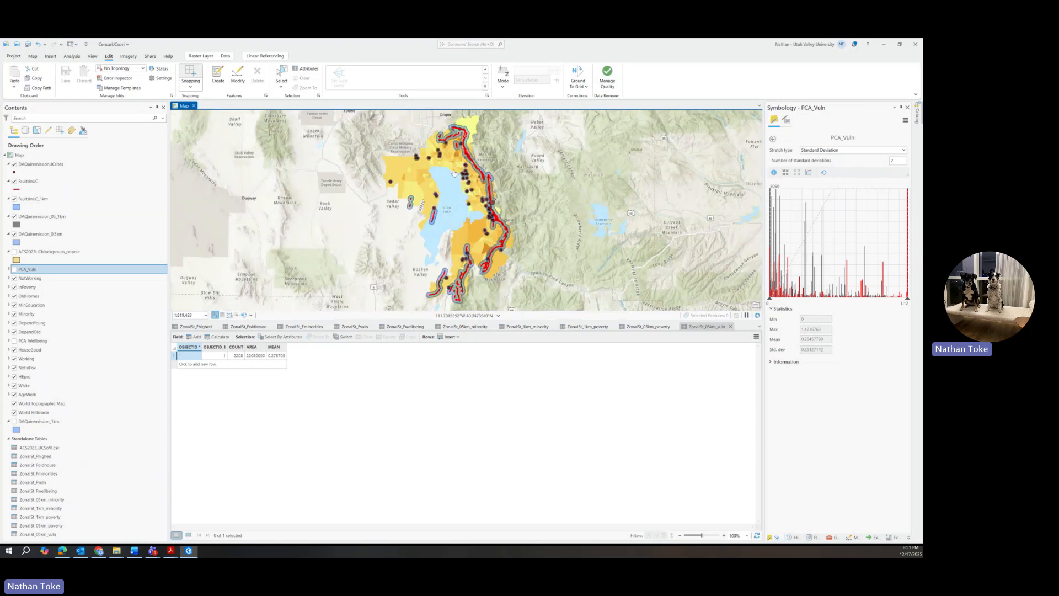